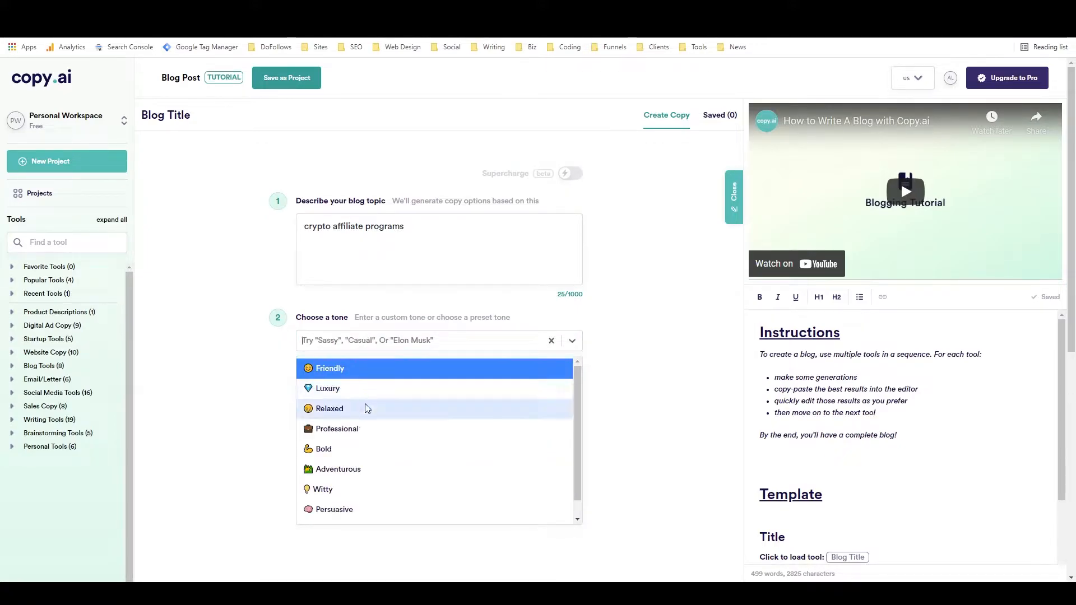
- Set the blog title tone to Empathetic and generate title suggestions for "crypto affiliate programs"
{"action": "scroll", "coordinate": [375, 421], "scroll_direction": "down", "scroll_amount": 1}
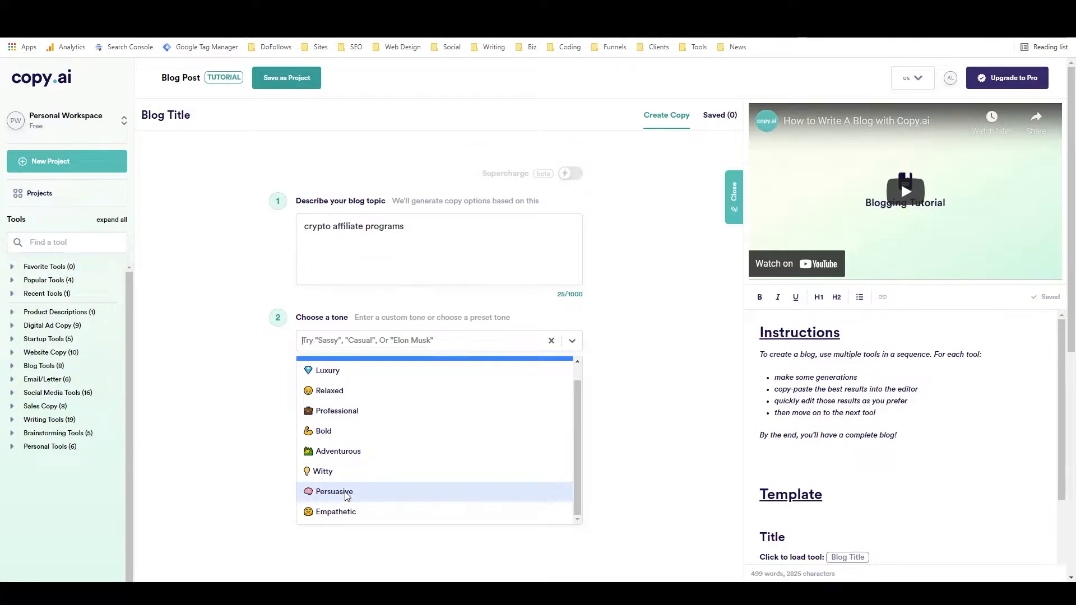
{"action": "left_click", "coordinate": [339, 511]}
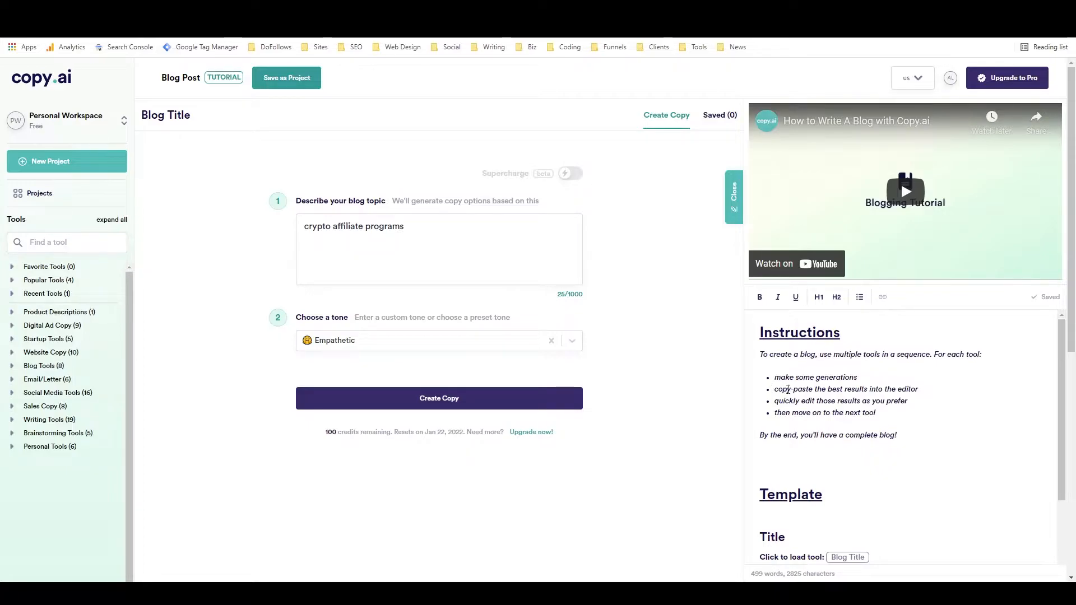
{"action": "scroll", "coordinate": [789, 397], "scroll_direction": "down", "scroll_amount": 3}
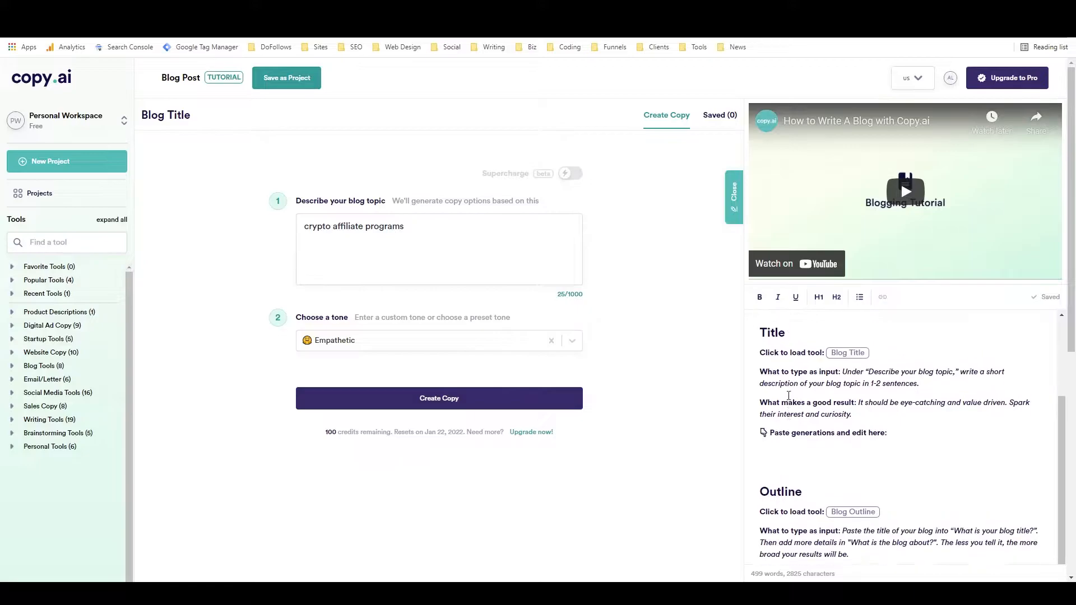
{"action": "scroll", "coordinate": [789, 397], "scroll_direction": "up", "scroll_amount": 3}
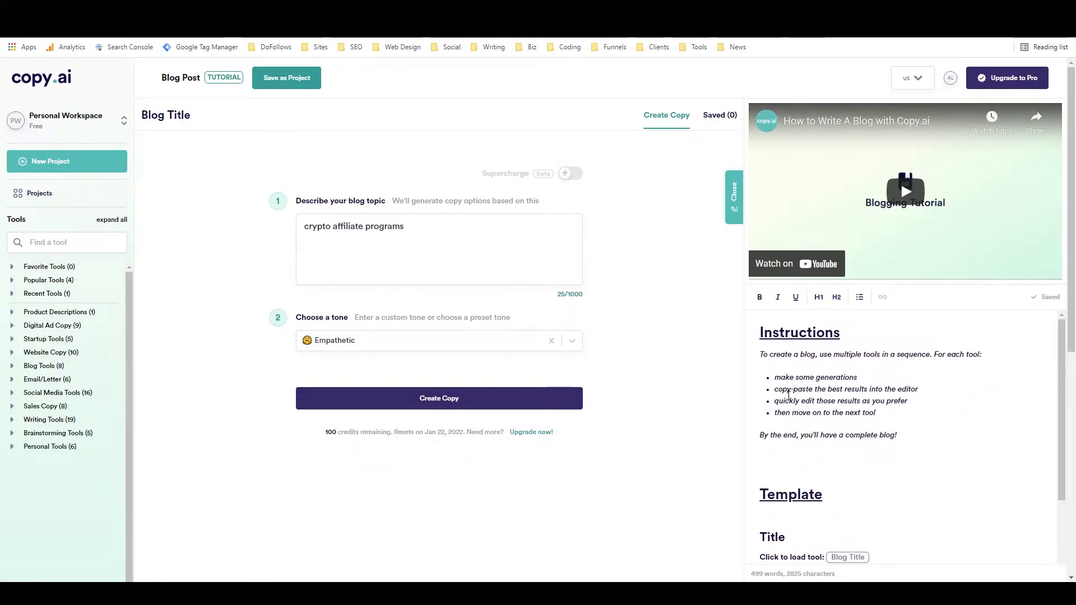
{"action": "scroll", "coordinate": [788, 395], "scroll_direction": "down", "scroll_amount": 2}
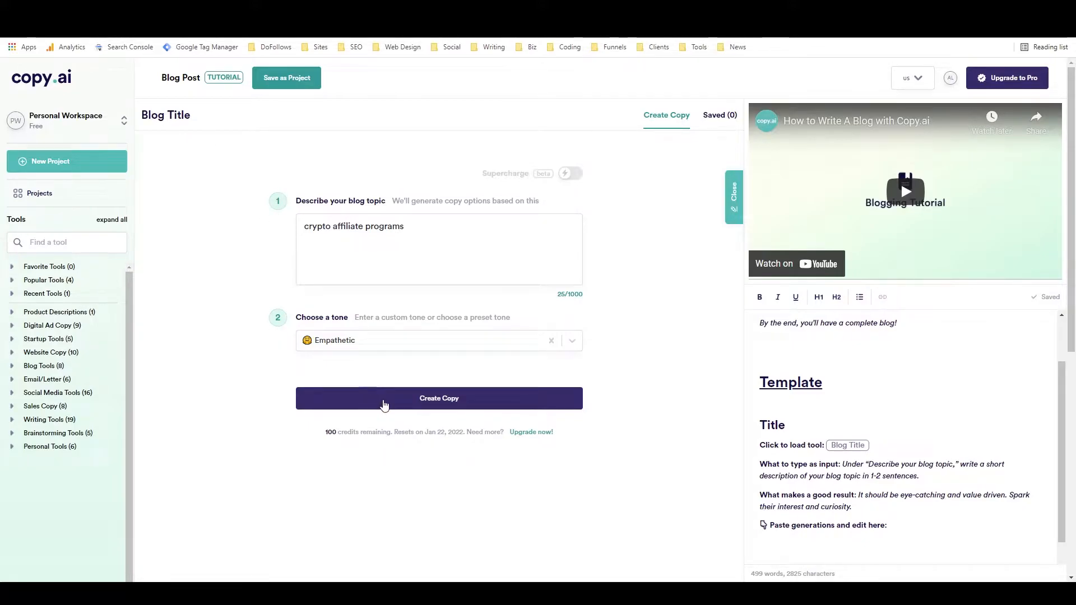
{"action": "left_click", "coordinate": [384, 403]}
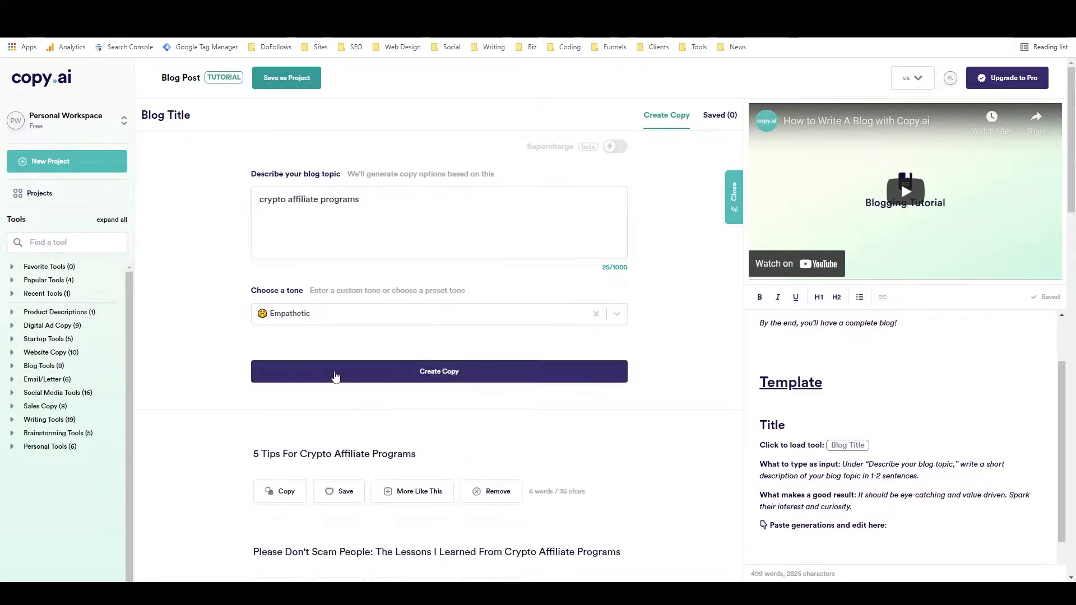
- Review the generated blog title suggestions to find one suited to the article
{"action": "scroll", "coordinate": [233, 333], "scroll_direction": "down", "scroll_amount": 2}
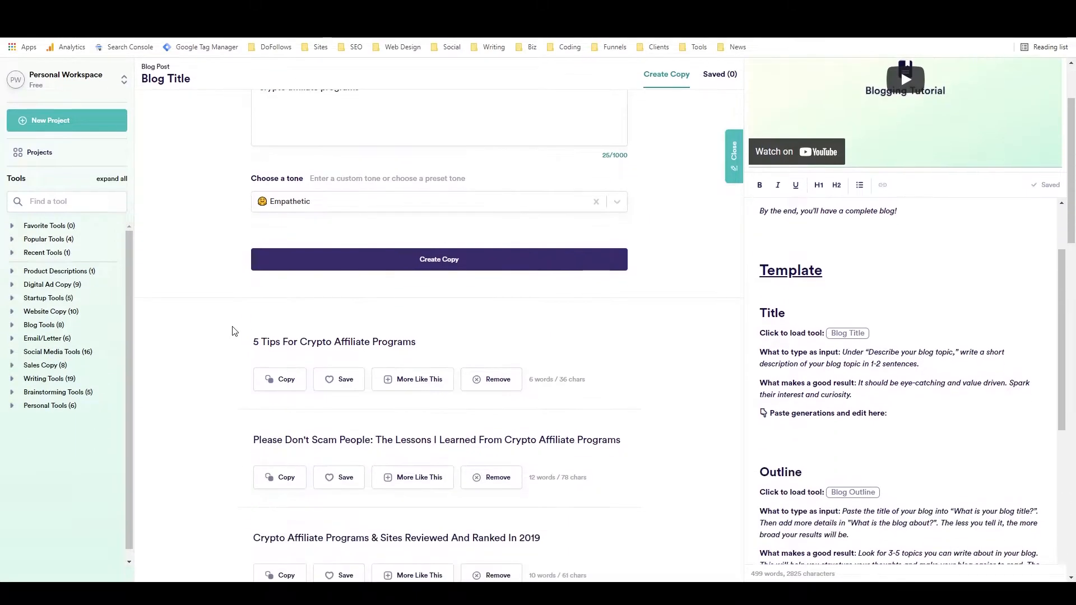
{"action": "scroll", "coordinate": [234, 331], "scroll_direction": "down", "scroll_amount": 1}
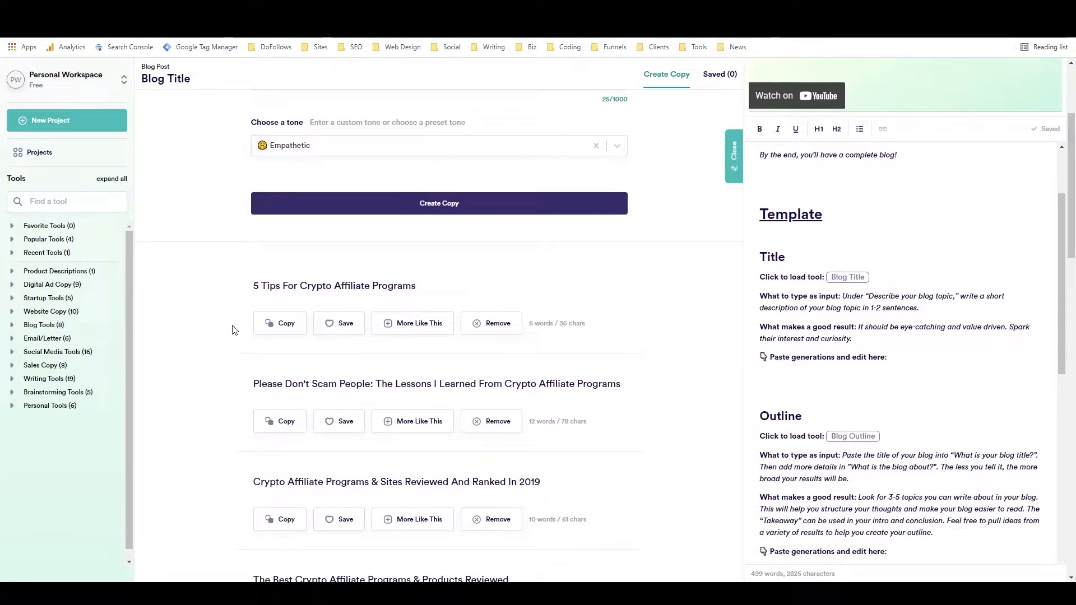
{"action": "scroll", "coordinate": [240, 322], "scroll_direction": "down", "scroll_amount": 2}
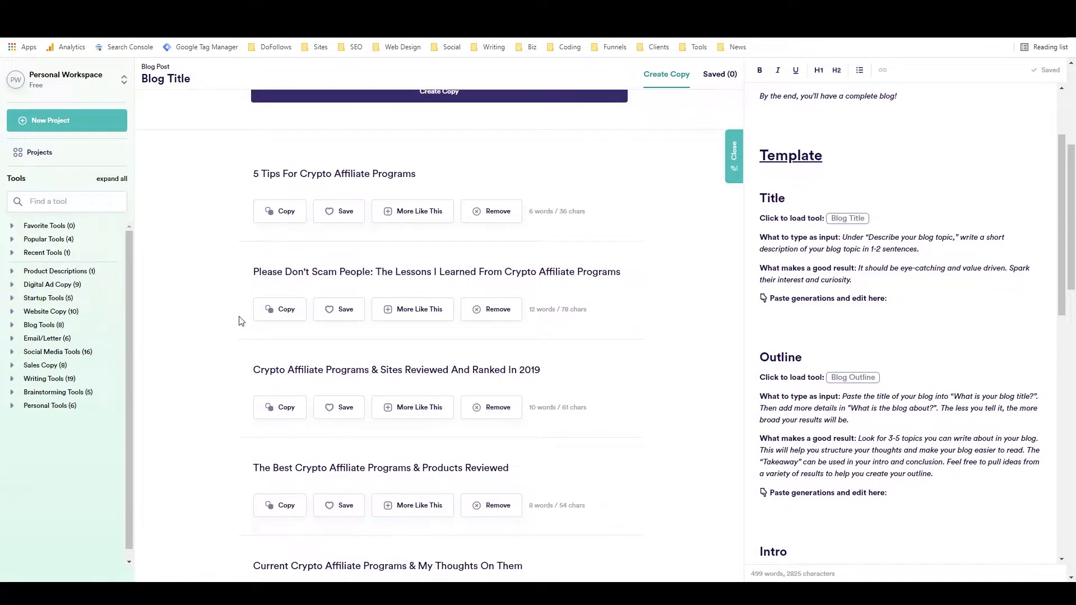
{"action": "scroll", "coordinate": [241, 318], "scroll_direction": "down", "scroll_amount": 2}
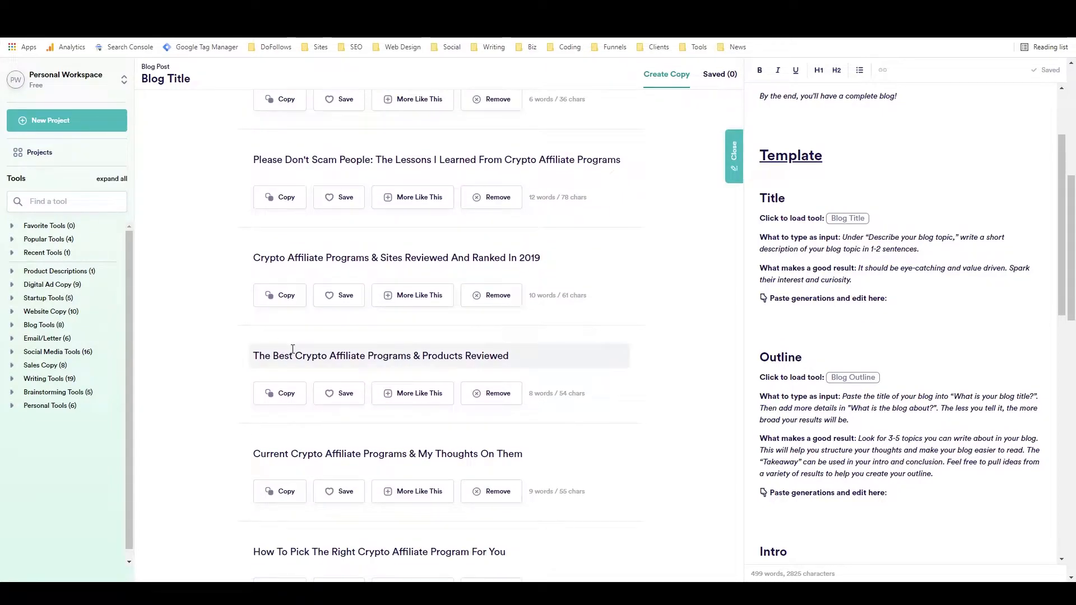
{"action": "scroll", "coordinate": [291, 346], "scroll_direction": "down", "scroll_amount": 1}
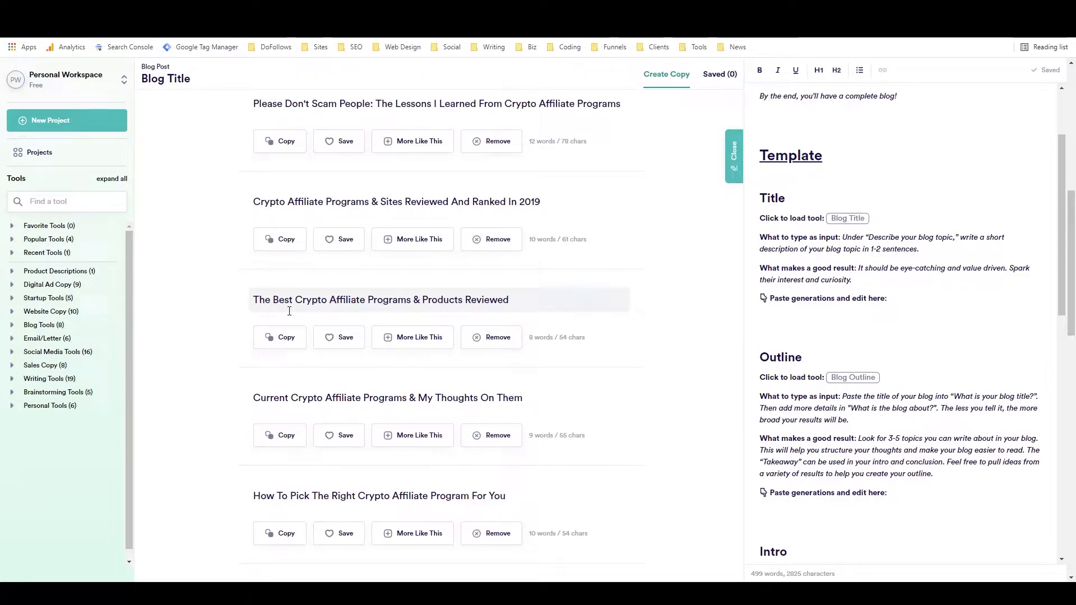
{"action": "scroll", "coordinate": [289, 311], "scroll_direction": "up", "scroll_amount": 3}
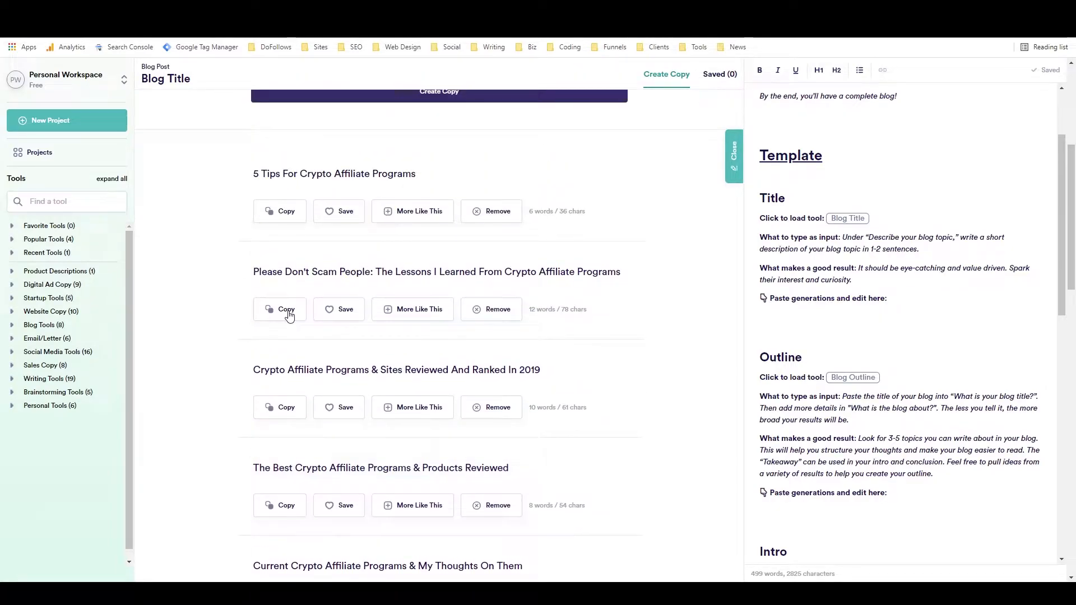
{"action": "scroll", "coordinate": [289, 312], "scroll_direction": "down", "scroll_amount": 1}
{"action": "scroll", "coordinate": [289, 315], "scroll_direction": "down", "scroll_amount": 1}
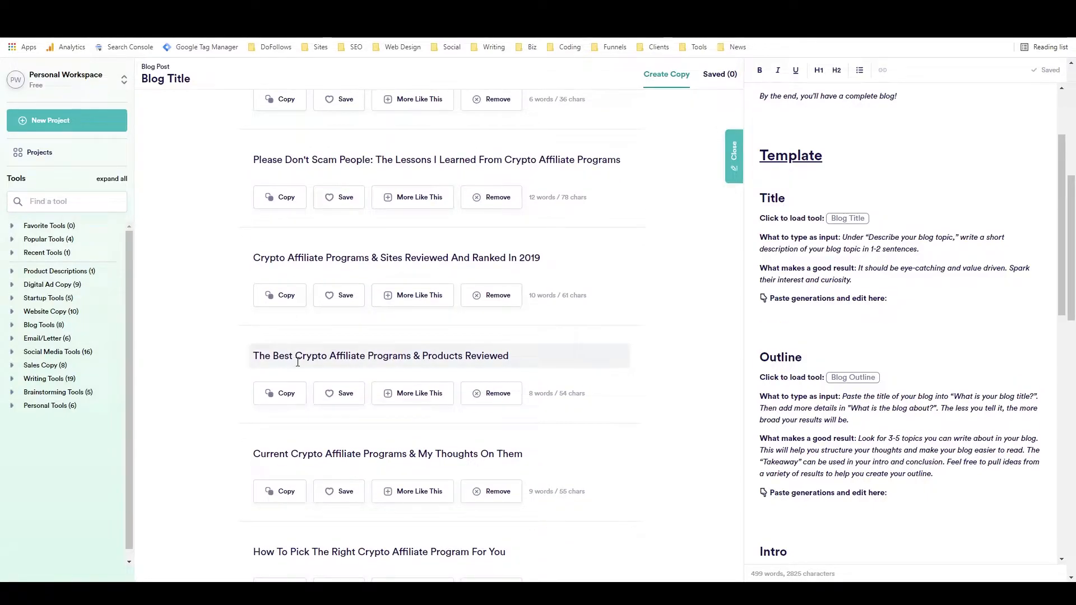
- Reword "The Best Crypto Affiliate Programs & Products Reviewed" as "9 Best Crypto Affiliate Programs and Which is Right For You" and copy it
{"action": "double_click", "coordinate": [377, 355]}
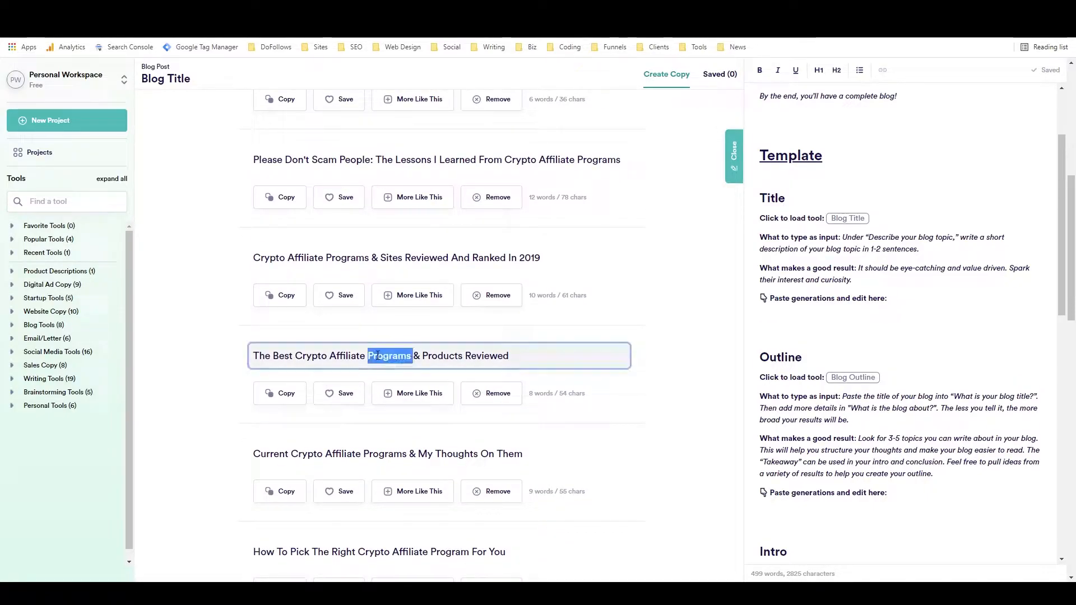
{"action": "left_click", "coordinate": [256, 355]}
{"action": "left_click_drag", "start_coordinate": [271, 356], "coordinate": [251, 356]}
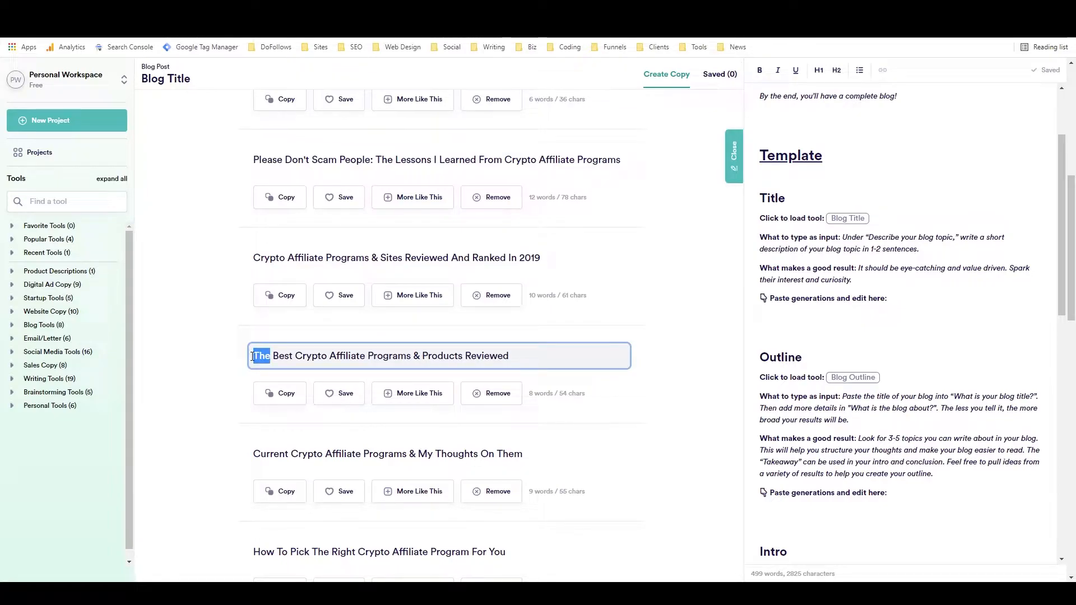
{"action": "type", "text": "9"}
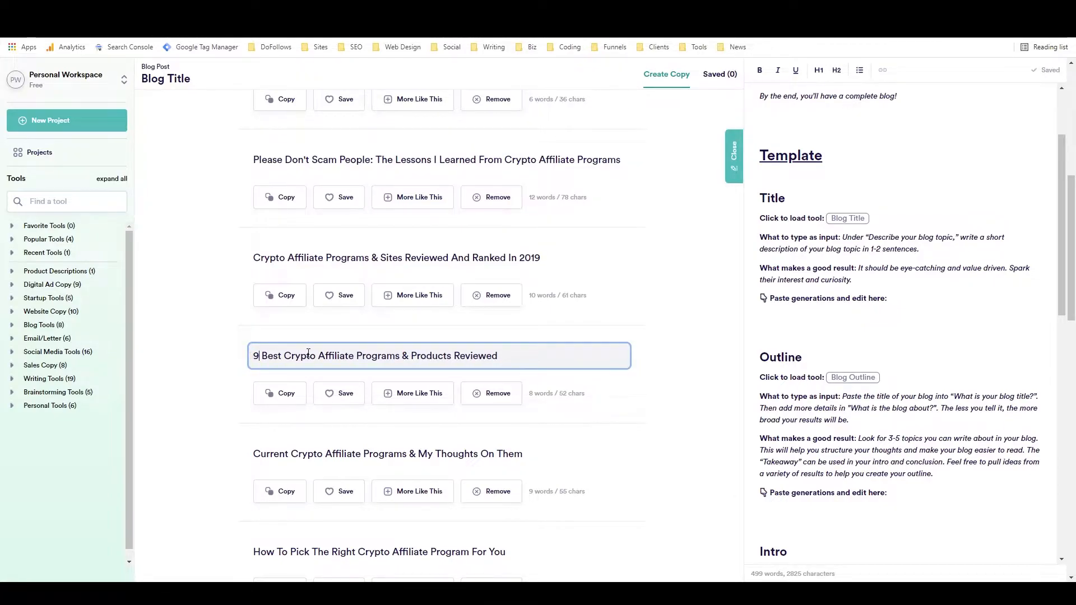
{"action": "left_click_drag", "start_coordinate": [403, 354], "coordinate": [502, 353]}
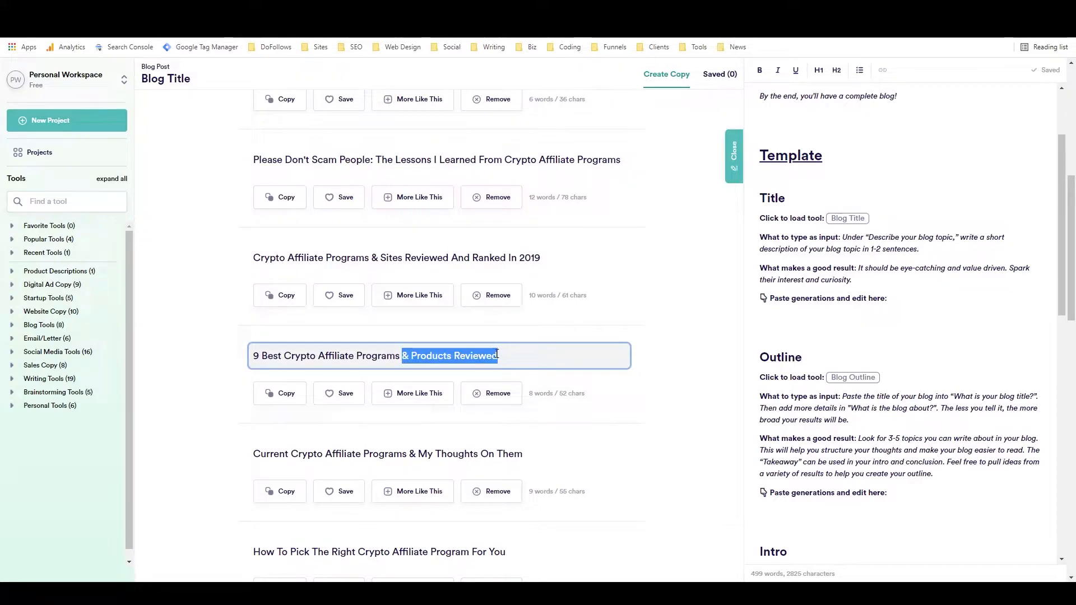
{"action": "type", "text": "and Which i"}
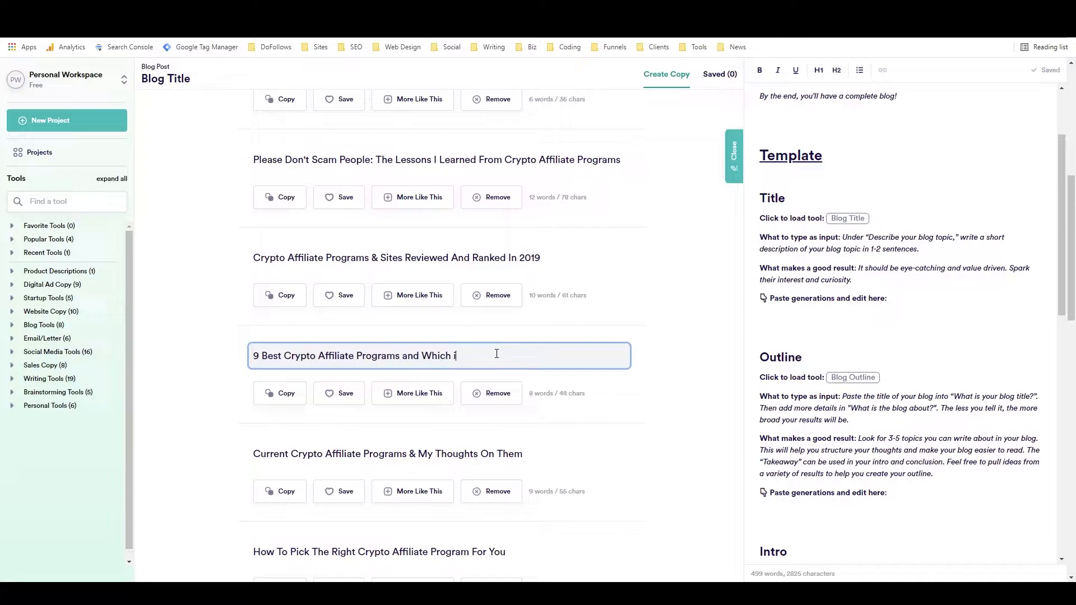
{"action": "type", "text": "s Right For You"}
{"action": "left_click", "coordinate": [286, 394]}
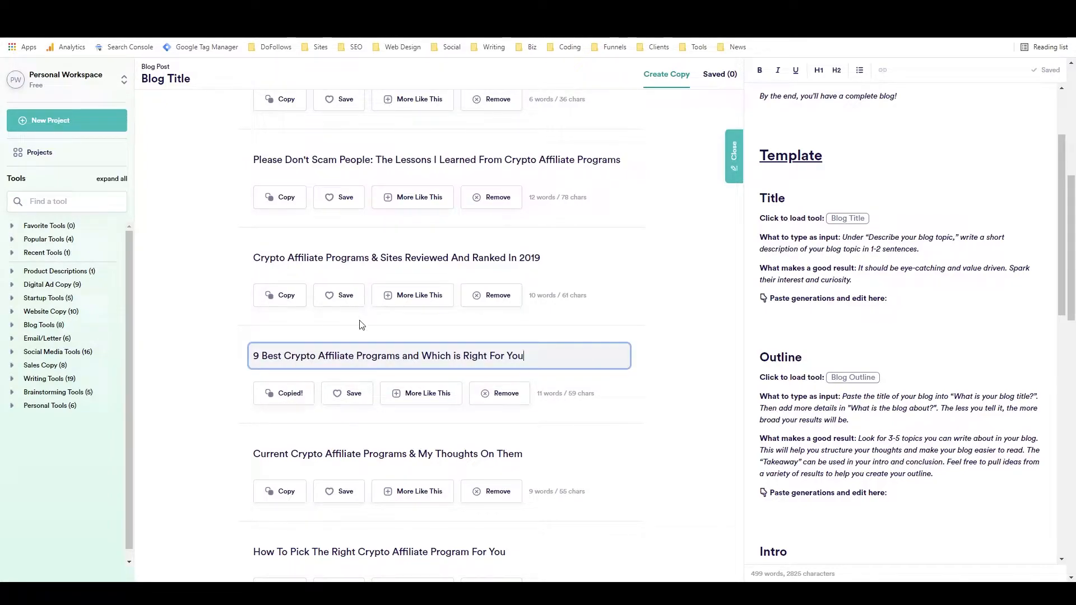
- Paste the copied title below the Title section's "Paste generations and edit here" line and format it as Heading 1
{"action": "scroll", "coordinate": [361, 325], "scroll_direction": "up", "scroll_amount": 7}
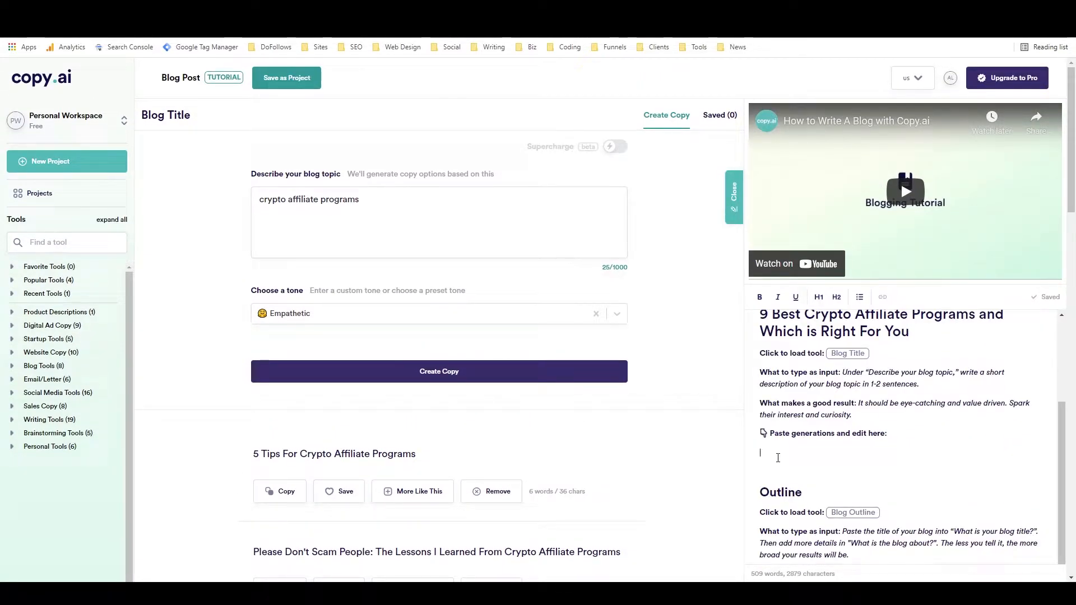
{"action": "key", "text": "ctrl+v"}
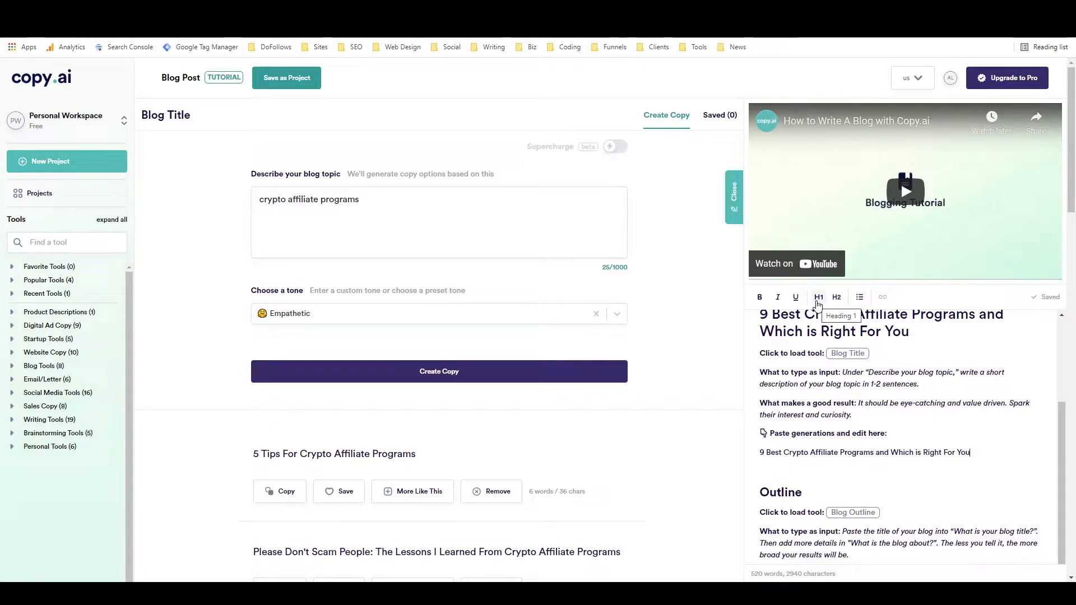
{"action": "left_click", "coordinate": [817, 300]}
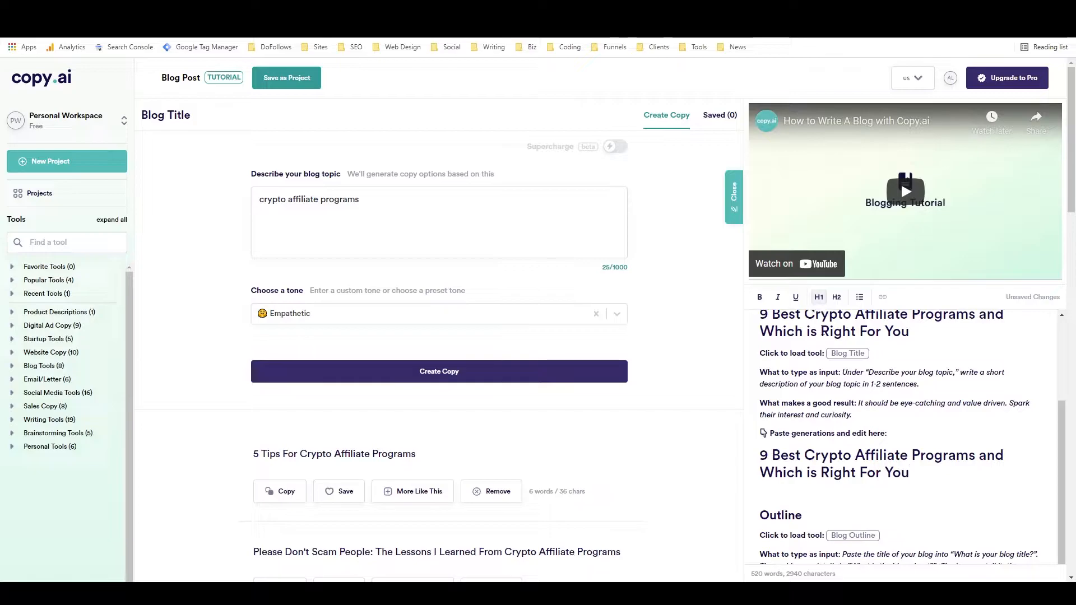
- Load the Blog Outline tool and enter "9 Best Crypto Affiliate Programs and Which is Right For You" as its blog title
{"action": "scroll", "coordinate": [830, 397], "scroll_direction": "down", "scroll_amount": 2}
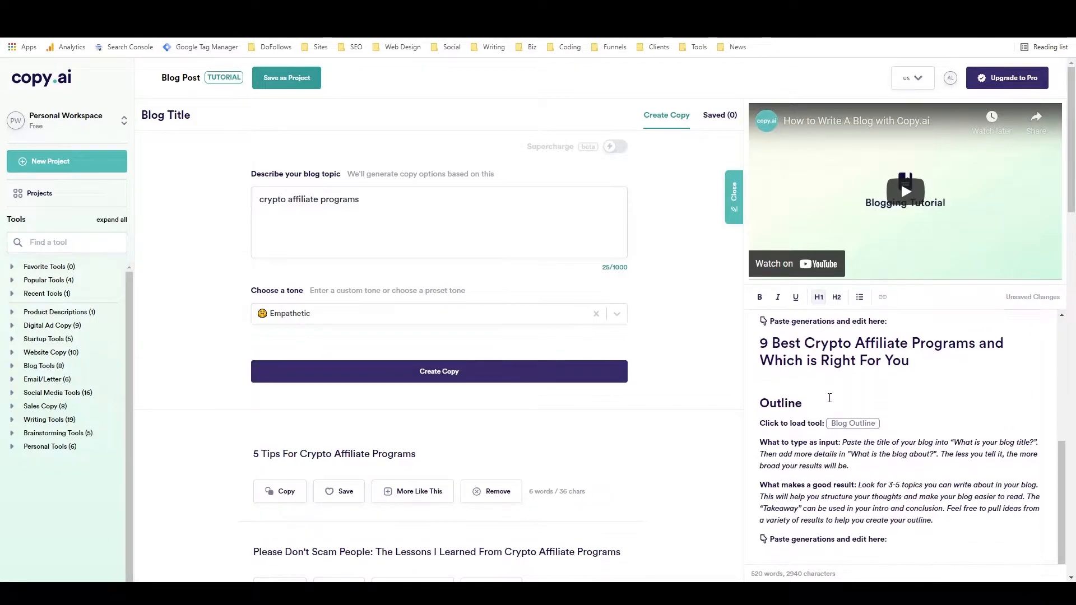
{"action": "left_click", "coordinate": [852, 422]}
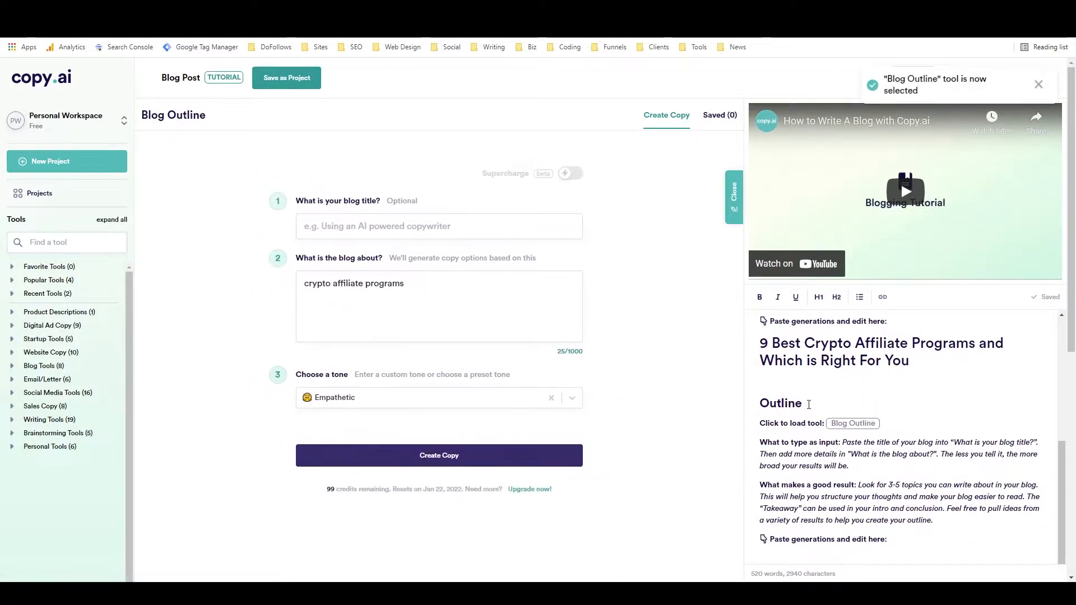
{"action": "left_click", "coordinate": [424, 235]}
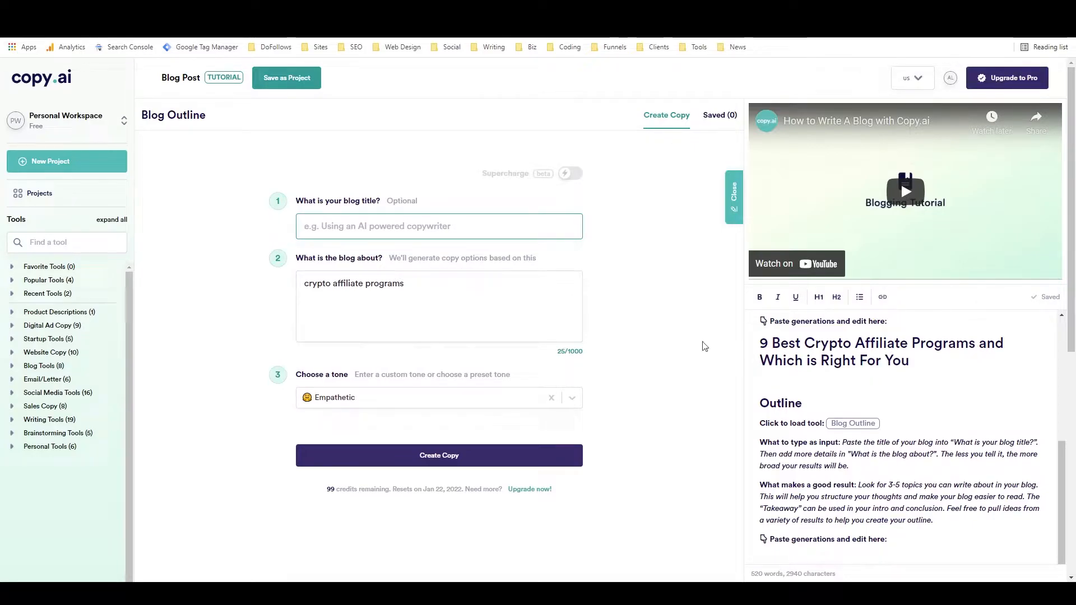
{"action": "key", "text": "ctrl+v"}
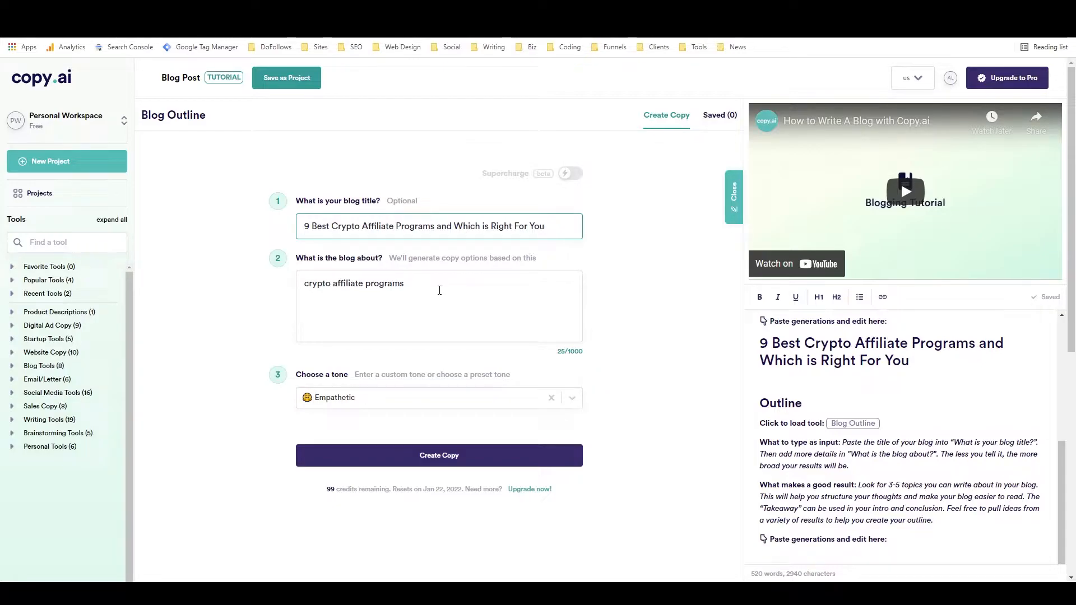
- Extend the blog description to "crypto affiliate programs, cryptocurrency for beginners" and generate outline suggestions
{"action": "left_click", "coordinate": [438, 289]}
{"action": "type", "text": ", cryptocurr"}
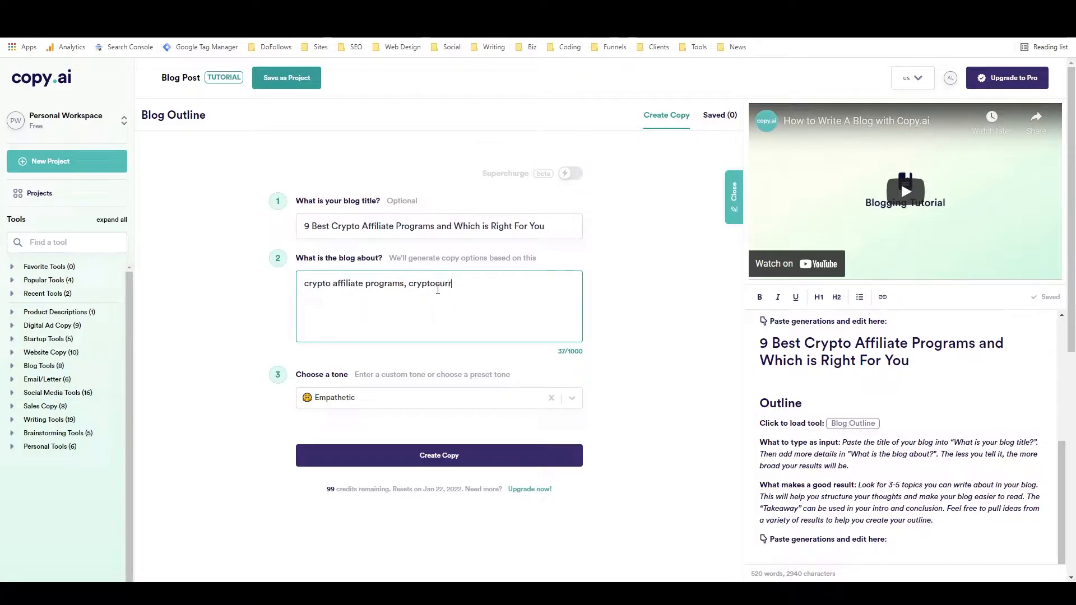
{"action": "type", "text": "ency for beginners"}
{"action": "left_click", "coordinate": [398, 458]}
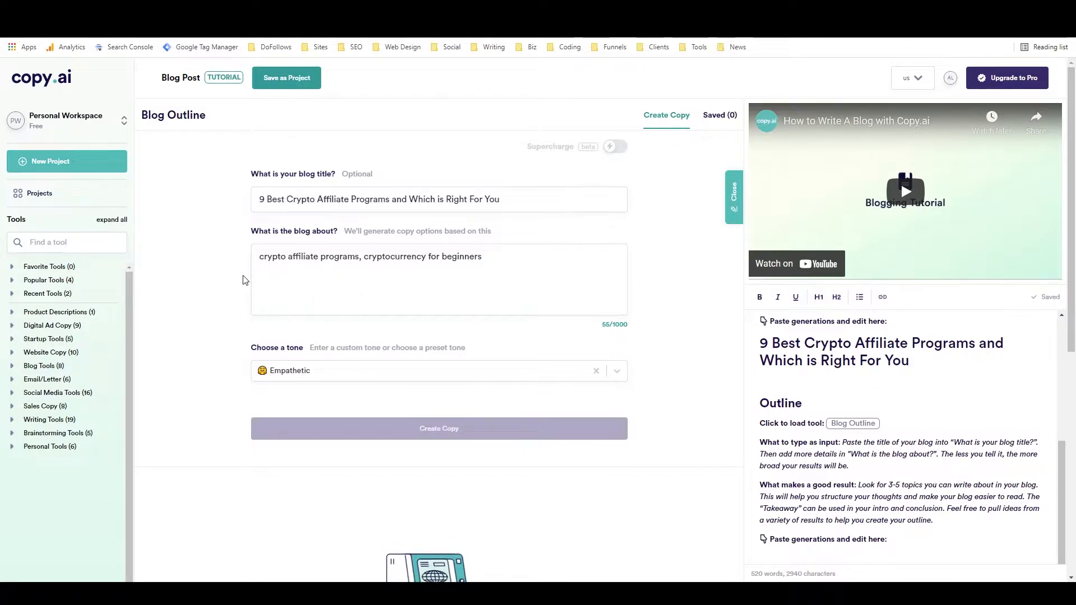
- Examine all the generated outline suggestions for usable blog sections and takeaways
{"action": "scroll", "coordinate": [224, 276], "scroll_direction": "down", "scroll_amount": 2}
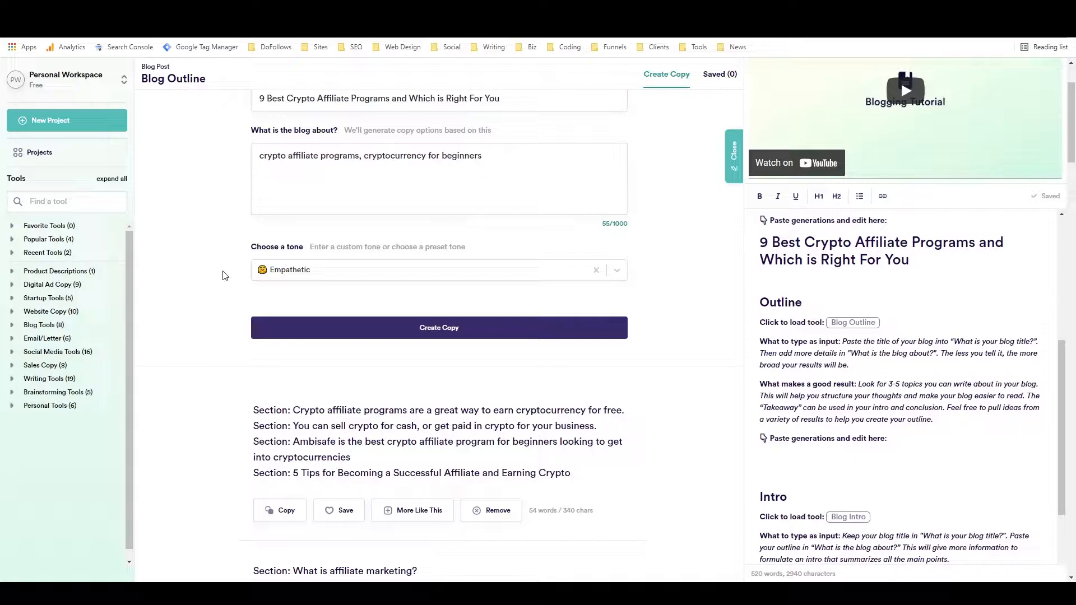
{"action": "scroll", "coordinate": [223, 275], "scroll_direction": "down", "scroll_amount": 1}
{"action": "scroll", "coordinate": [224, 275], "scroll_direction": "down", "scroll_amount": 3}
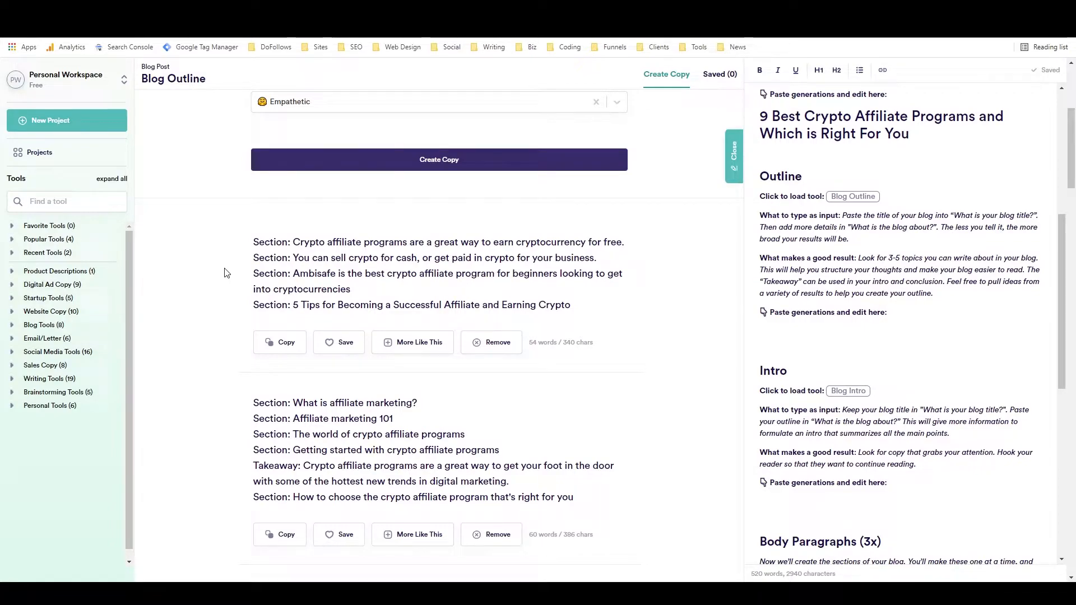
{"action": "scroll", "coordinate": [224, 272], "scroll_direction": "down", "scroll_amount": 9}
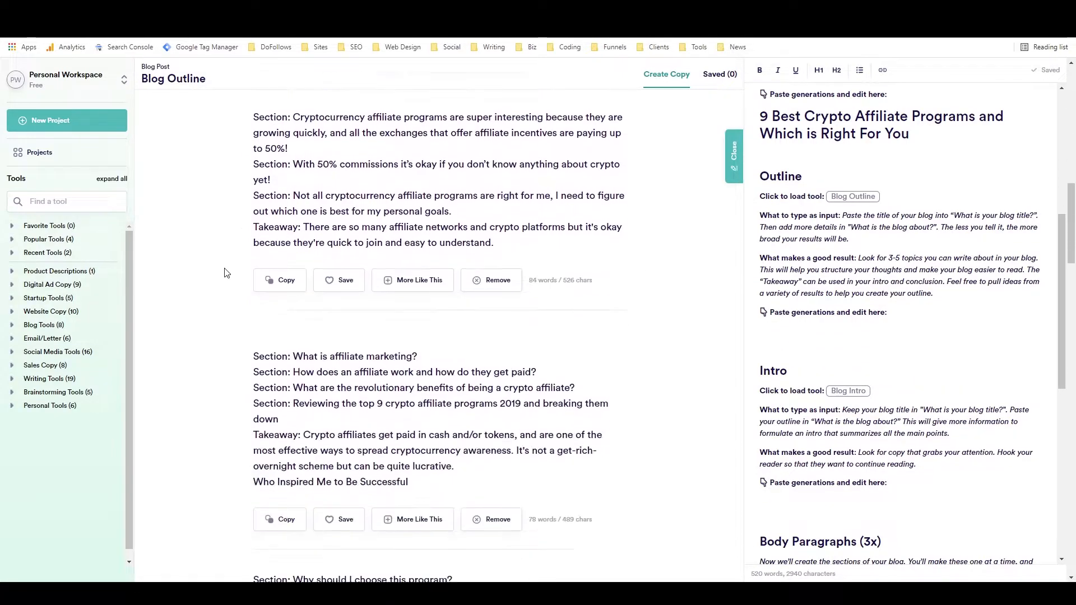
{"action": "scroll", "coordinate": [224, 272], "scroll_direction": "down", "scroll_amount": 6}
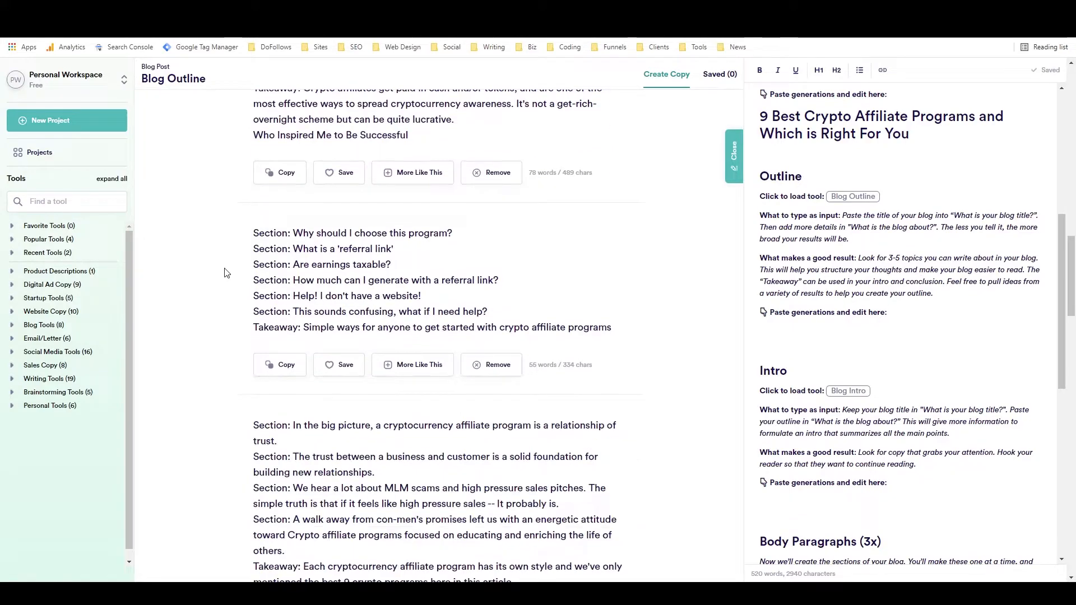
{"action": "scroll", "coordinate": [226, 272], "scroll_direction": "down", "scroll_amount": 9}
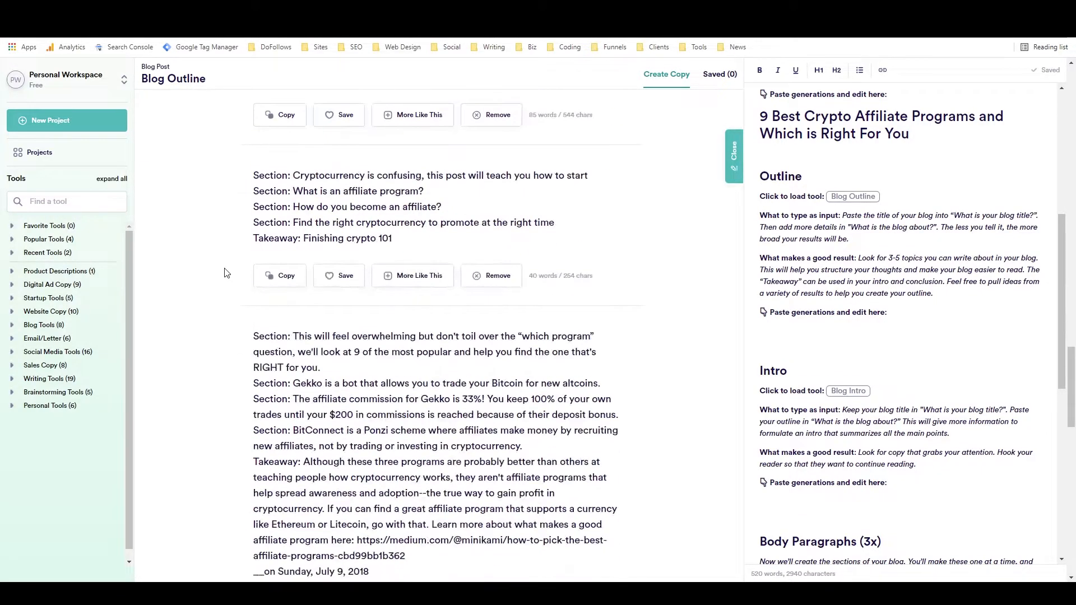
{"action": "scroll", "coordinate": [226, 273], "scroll_direction": "down", "scroll_amount": 8}
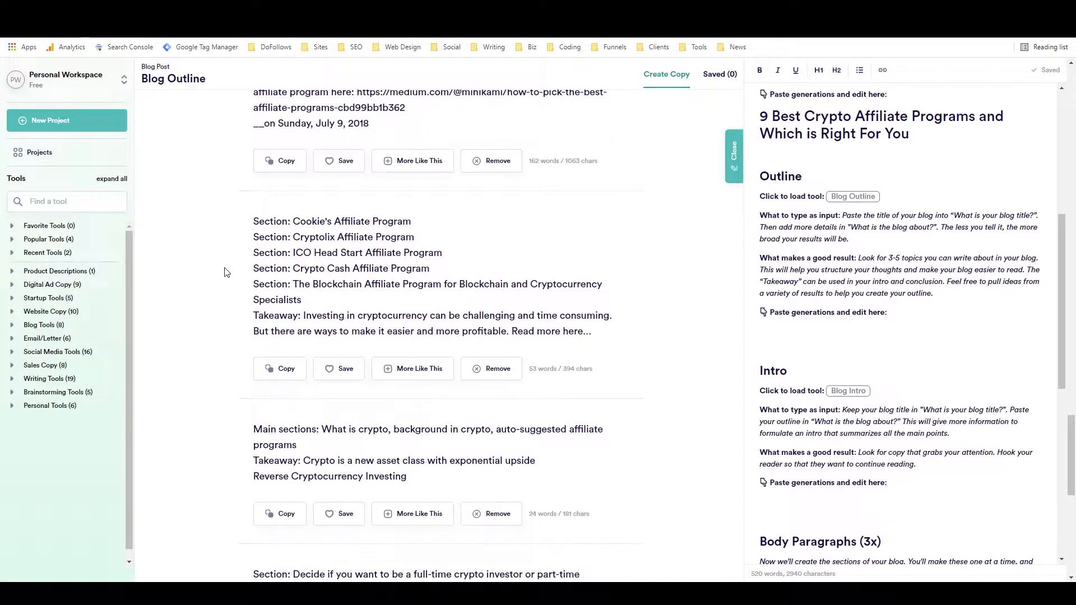
{"action": "scroll", "coordinate": [226, 273], "scroll_direction": "down", "scroll_amount": 6}
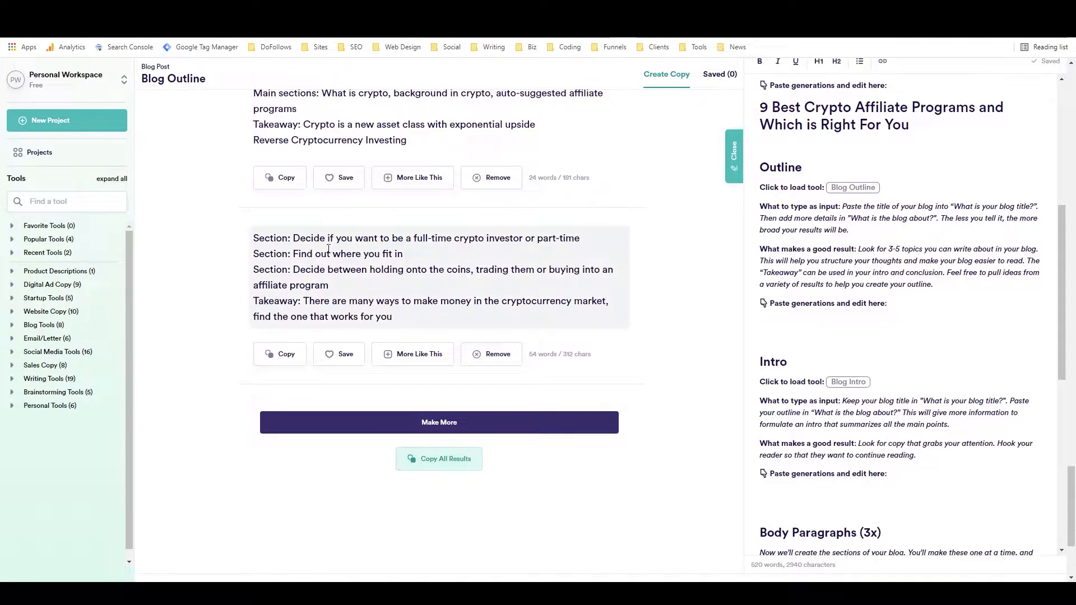
- Copy the outline suggestion running from "What is affiliate marketing?" to "Who Inspired Me to Be Successful" and paste it into the Outline section
{"action": "scroll", "coordinate": [256, 211], "scroll_direction": "up", "scroll_amount": 15}
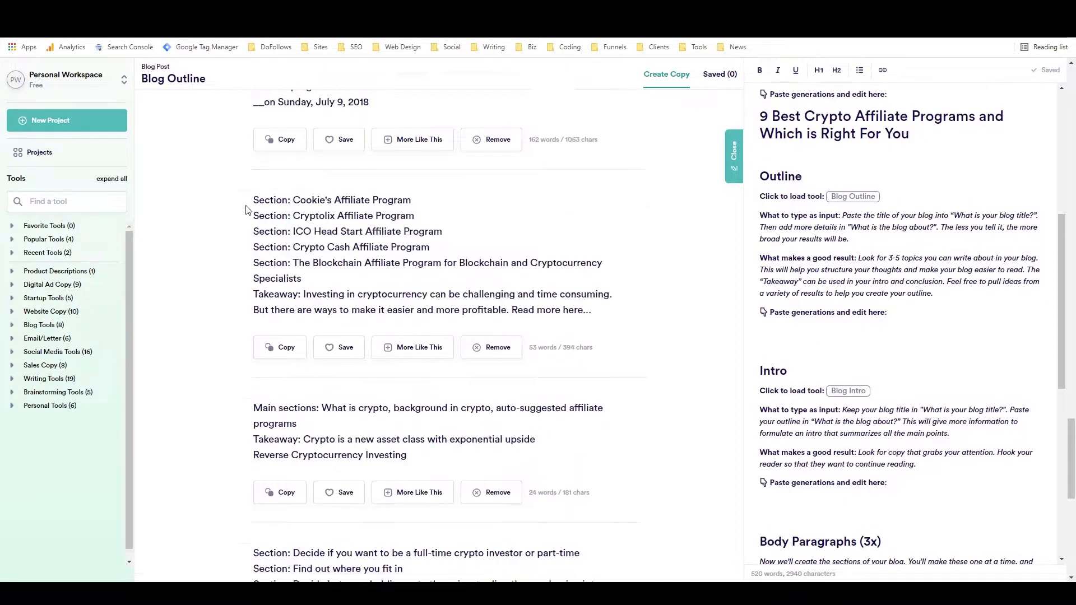
{"action": "scroll", "coordinate": [219, 217], "scroll_direction": "up", "scroll_amount": 6}
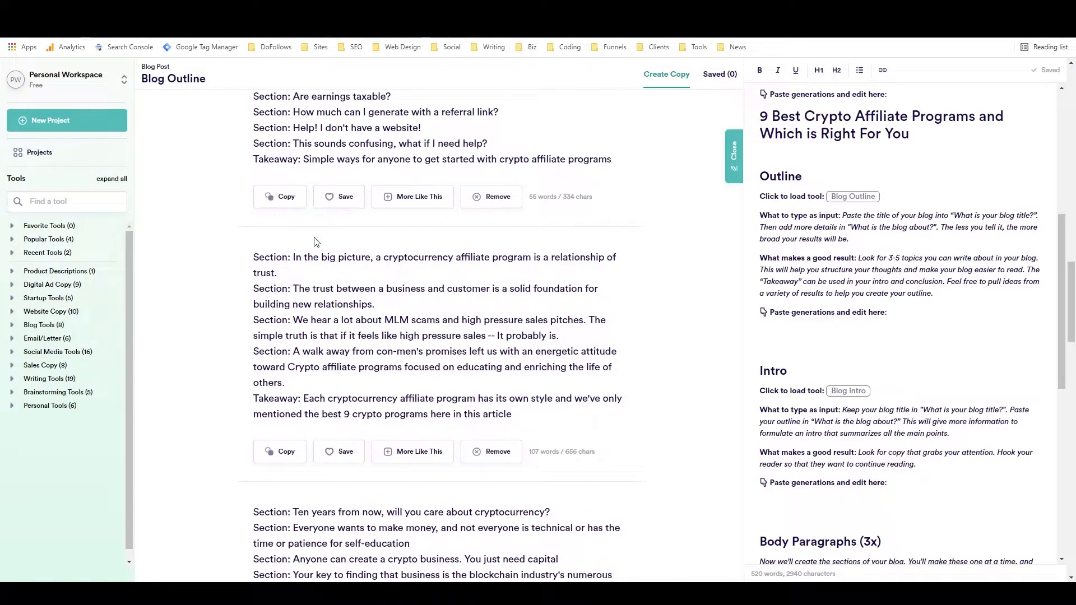
{"action": "scroll", "coordinate": [316, 242], "scroll_direction": "up", "scroll_amount": 2}
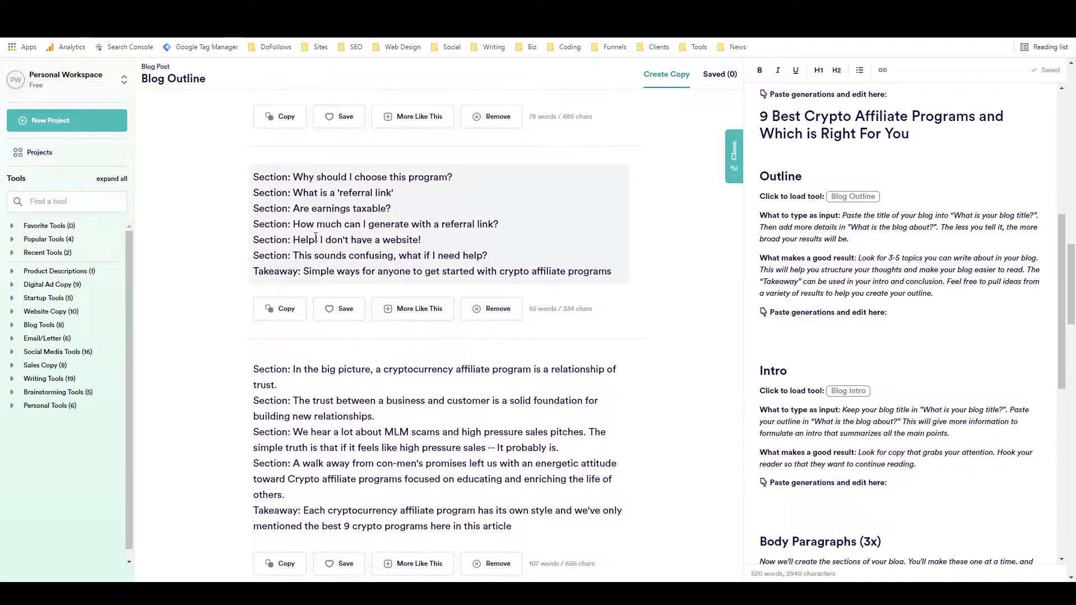
{"action": "scroll", "coordinate": [316, 238], "scroll_direction": "up", "scroll_amount": 4}
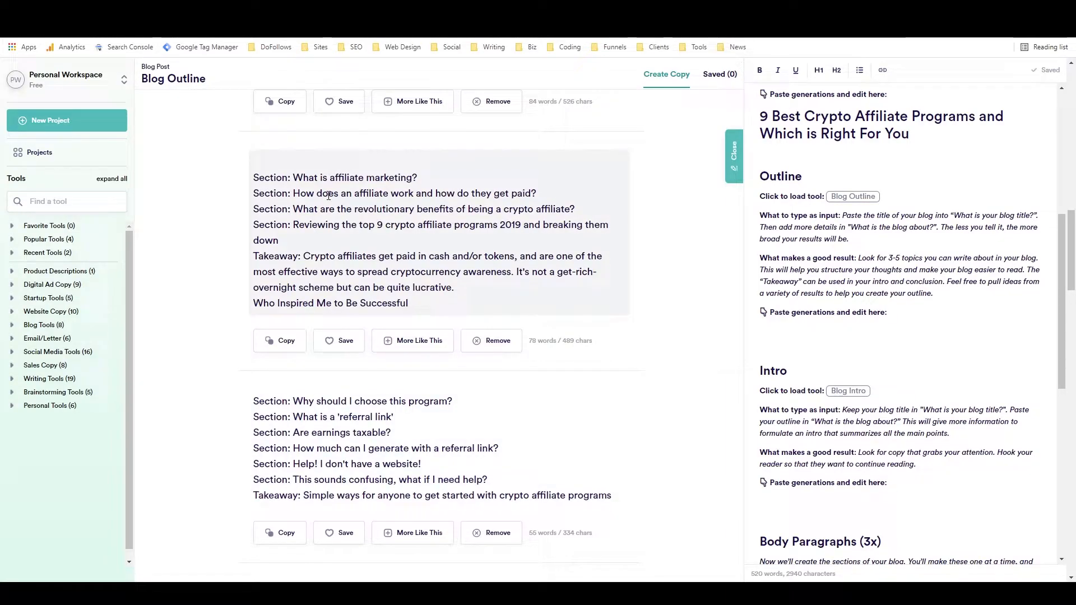
{"action": "left_click", "coordinate": [290, 343]}
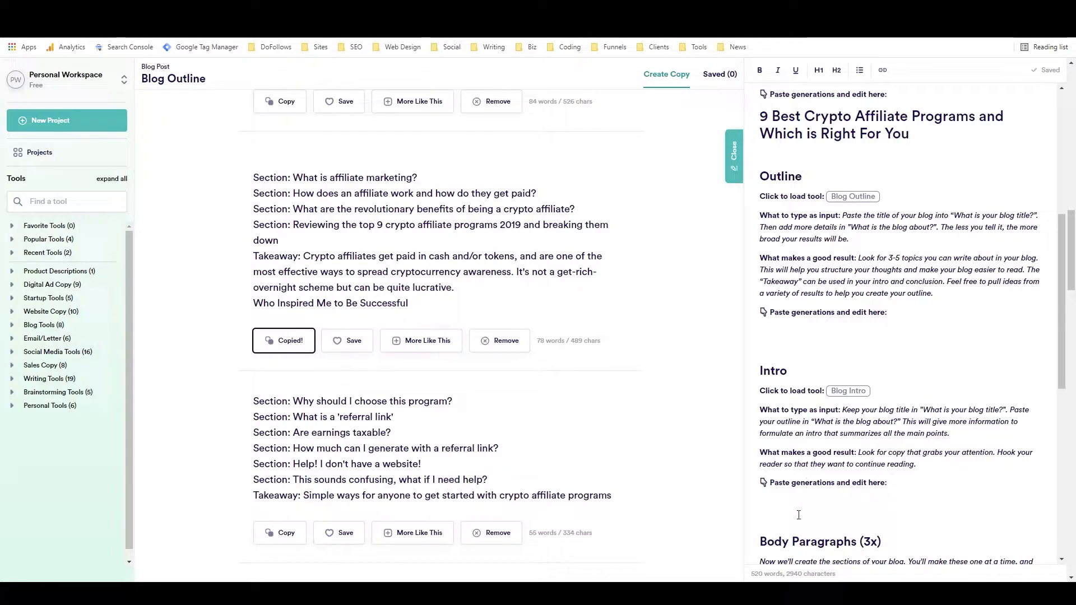
{"action": "left_click", "coordinate": [791, 338]}
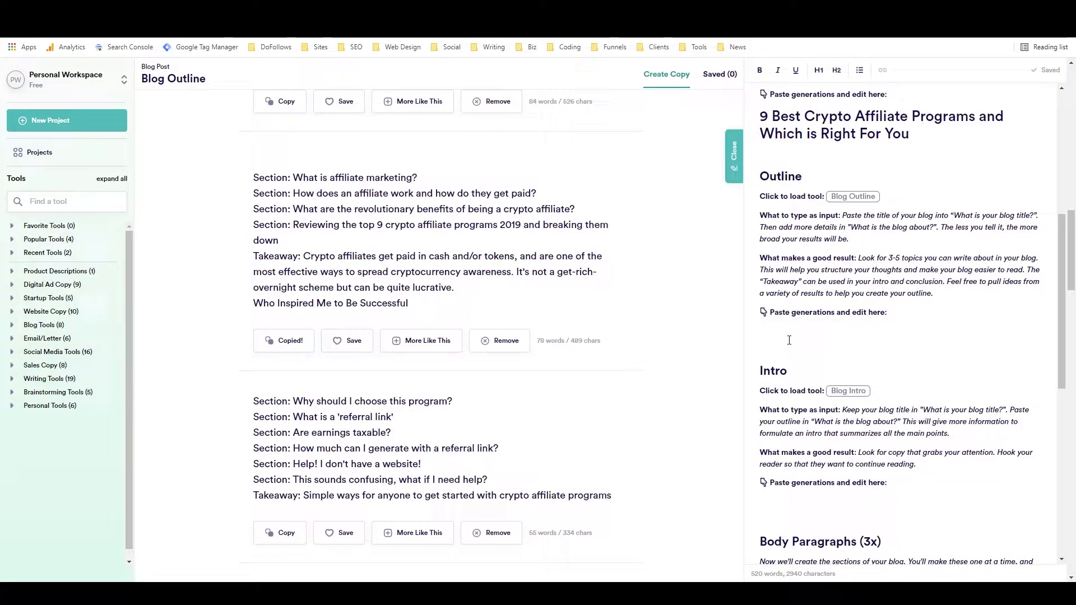
{"action": "key", "text": "ctrl+v"}
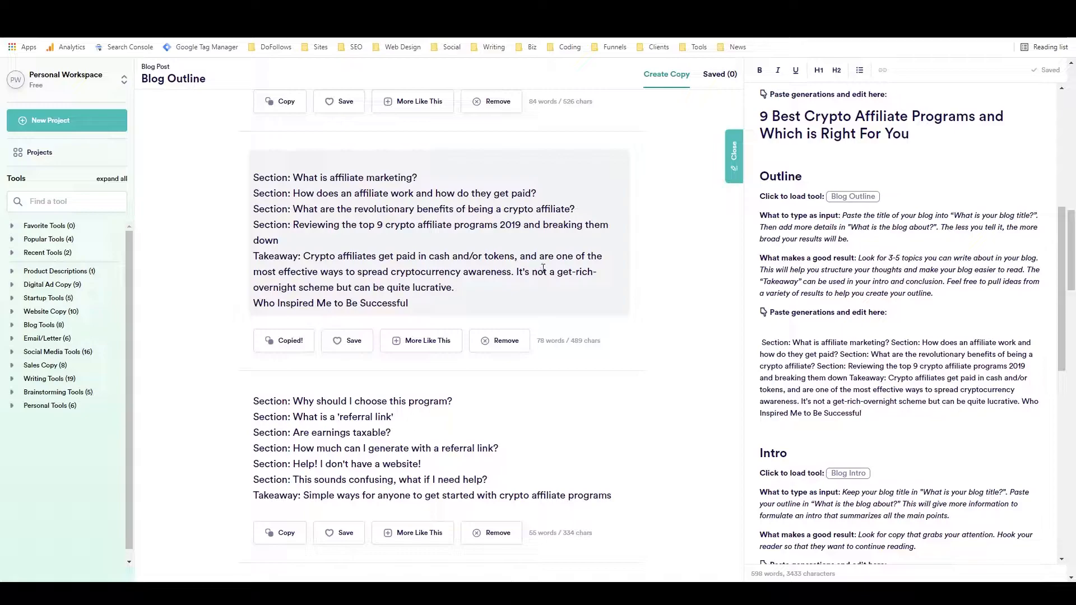
- Review the other generated outlines for additional sections that suit the affiliate program post
{"action": "scroll", "coordinate": [543, 269], "scroll_direction": "up", "scroll_amount": 7}
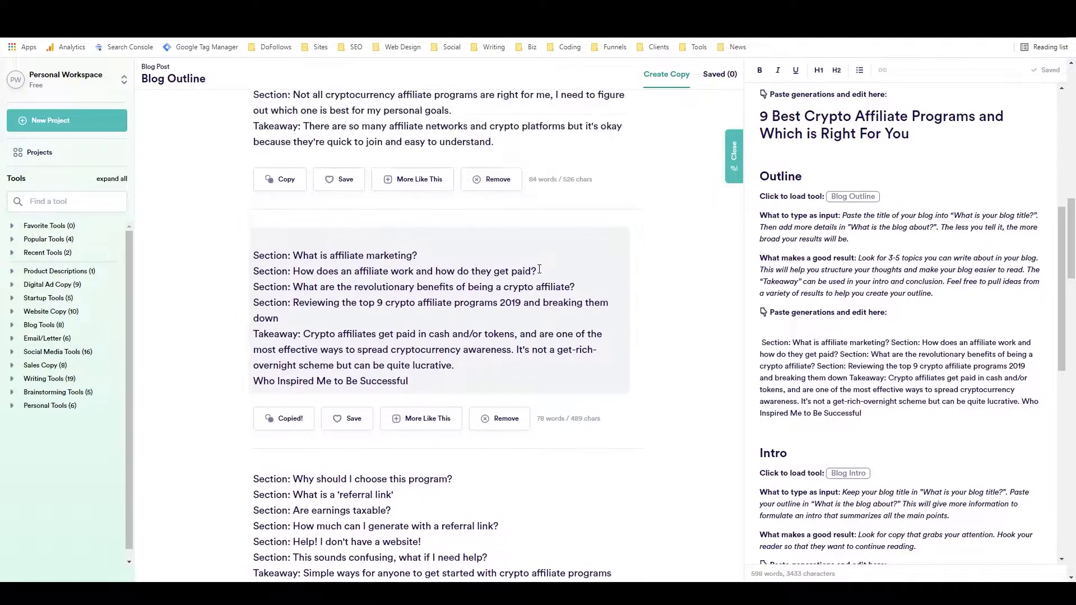
{"action": "scroll", "coordinate": [539, 270], "scroll_direction": "up", "scroll_amount": 2}
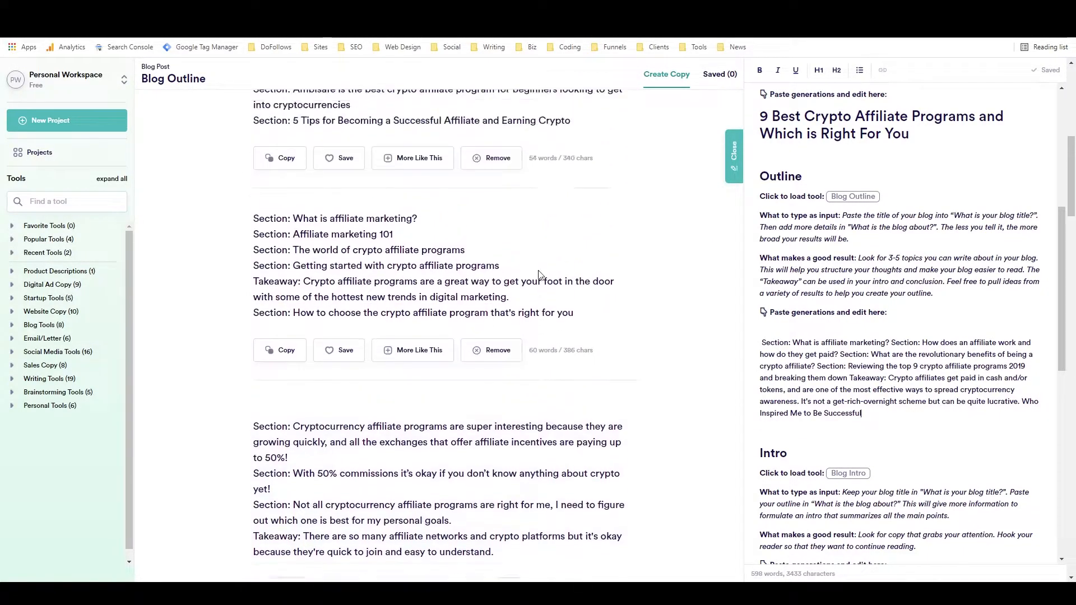
{"action": "scroll", "coordinate": [539, 271], "scroll_direction": "down", "scroll_amount": 1}
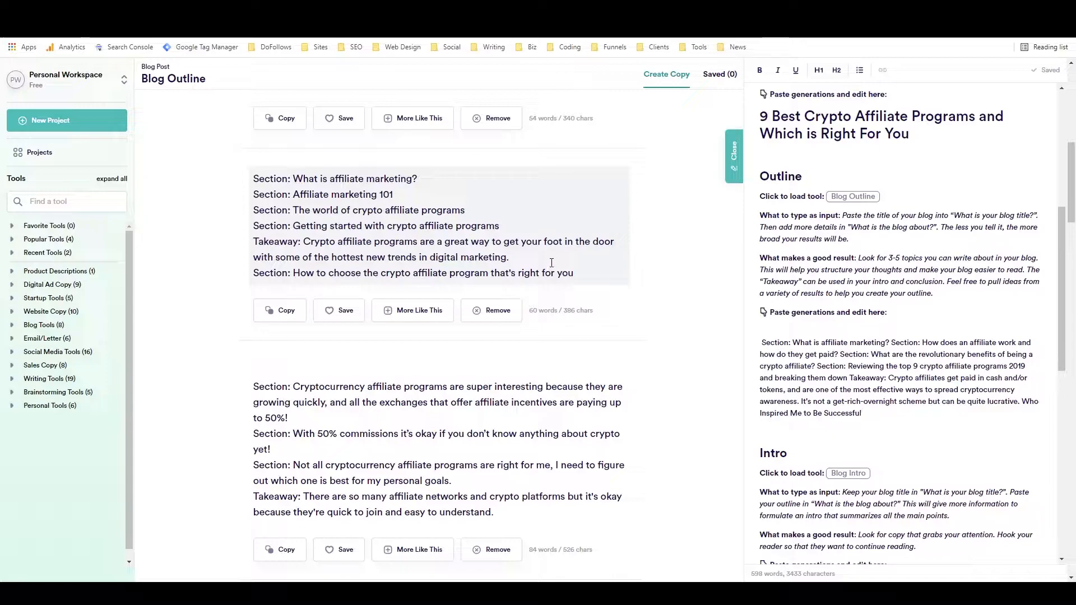
{"action": "scroll", "coordinate": [552, 264], "scroll_direction": "down", "scroll_amount": 12}
{"action": "scroll", "coordinate": [552, 265], "scroll_direction": "down", "scroll_amount": 1}
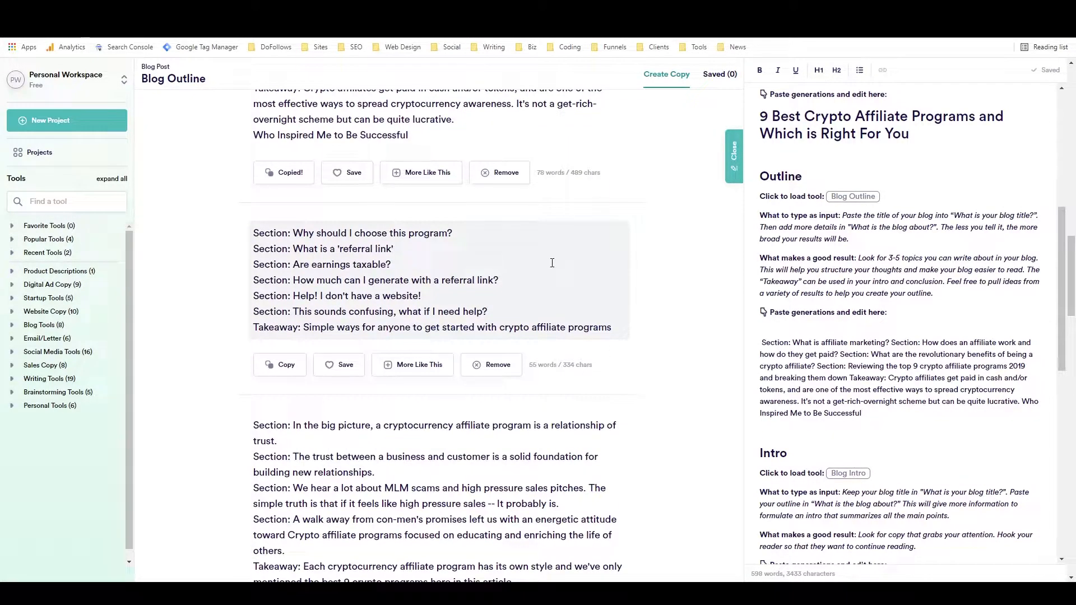
{"action": "left_click", "coordinate": [318, 233]}
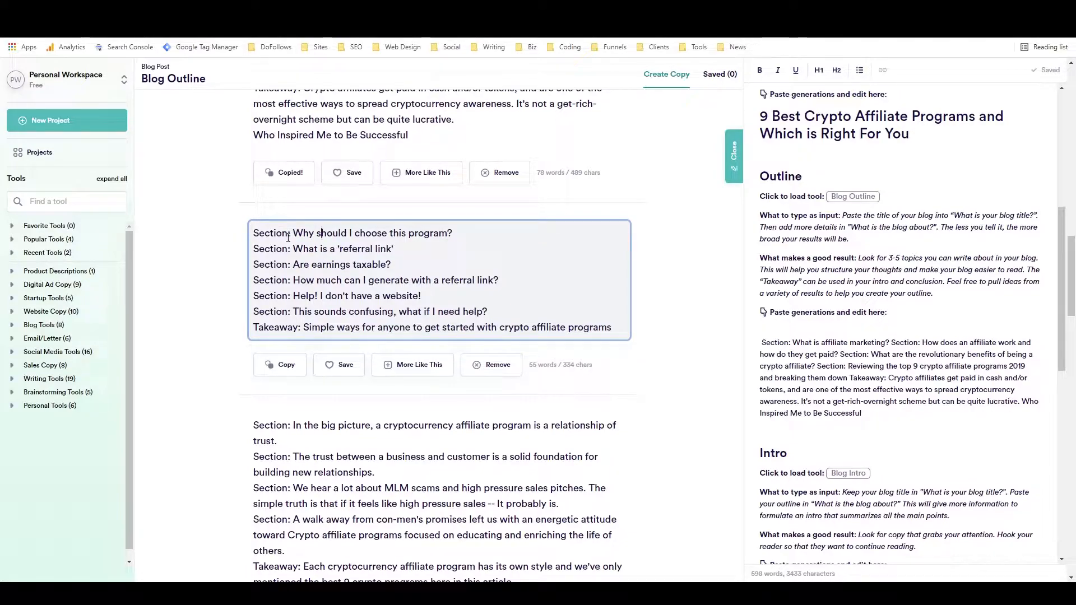
{"action": "scroll", "coordinate": [280, 238], "scroll_direction": "down", "scroll_amount": 3}
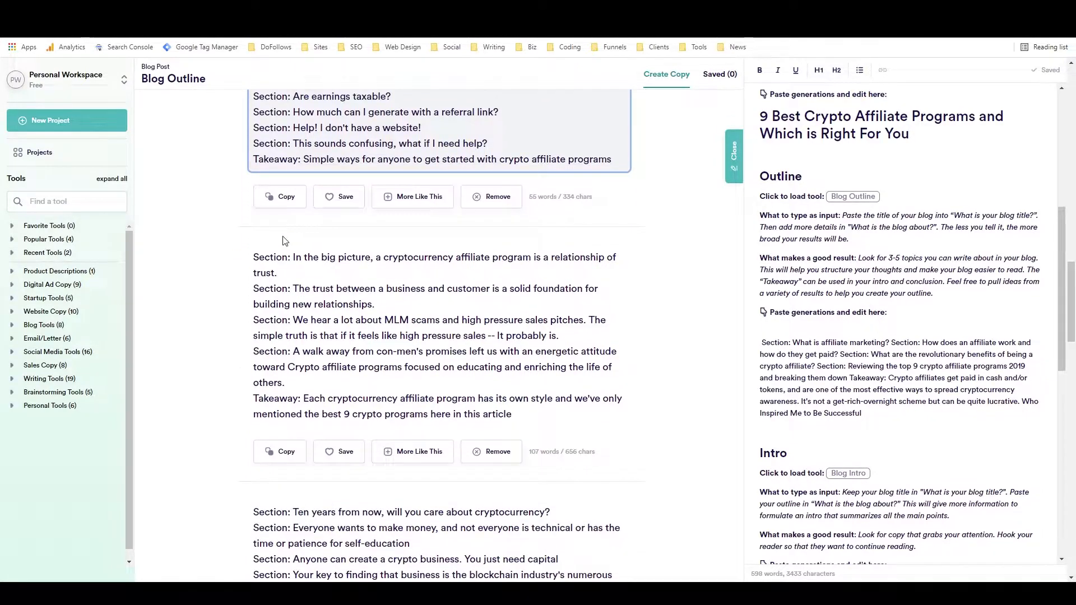
{"action": "scroll", "coordinate": [283, 241], "scroll_direction": "down", "scroll_amount": 3}
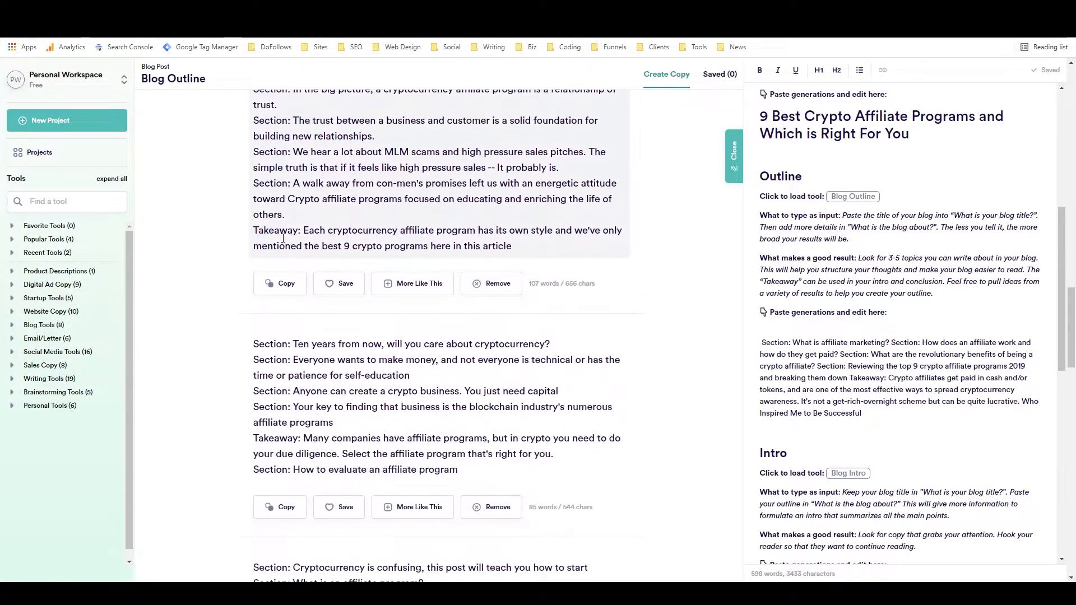
{"action": "scroll", "coordinate": [303, 238], "scroll_direction": "down", "scroll_amount": 2}
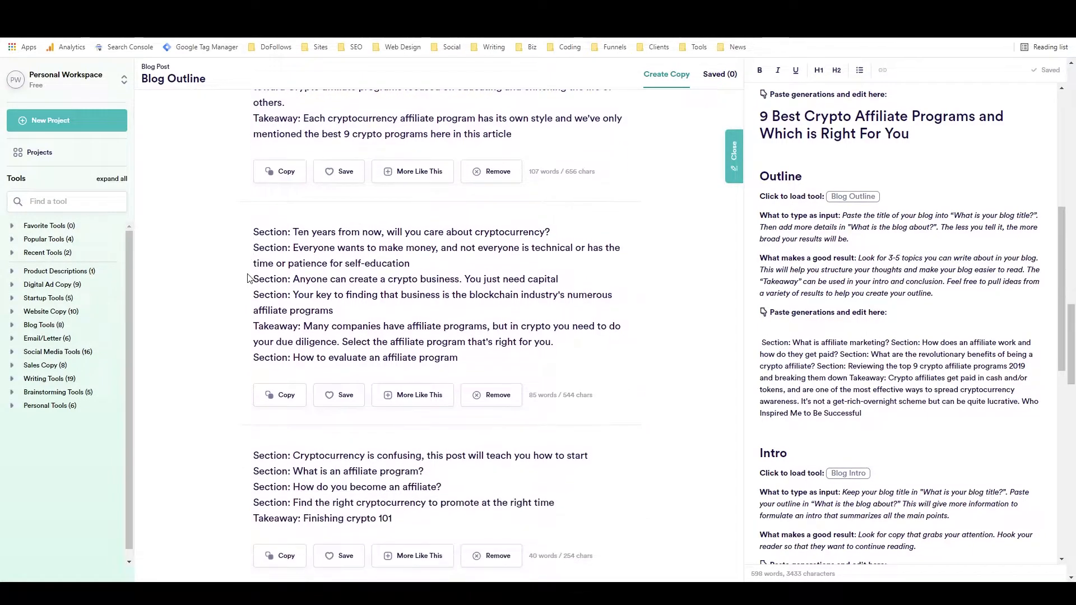
{"action": "scroll", "coordinate": [250, 268], "scroll_direction": "down", "scroll_amount": 2}
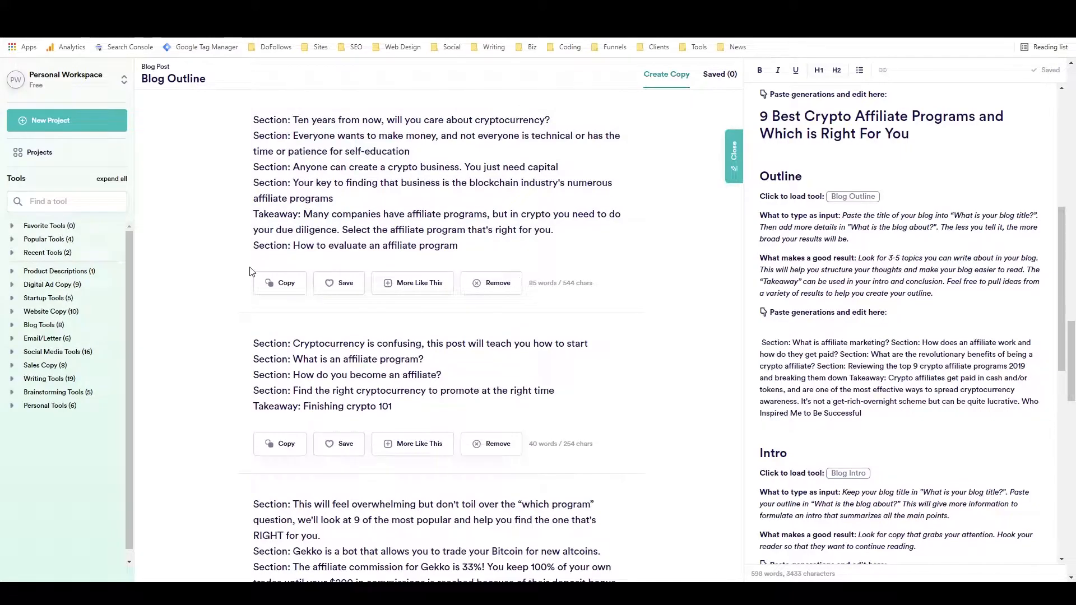
{"action": "scroll", "coordinate": [250, 272], "scroll_direction": "down", "scroll_amount": 2}
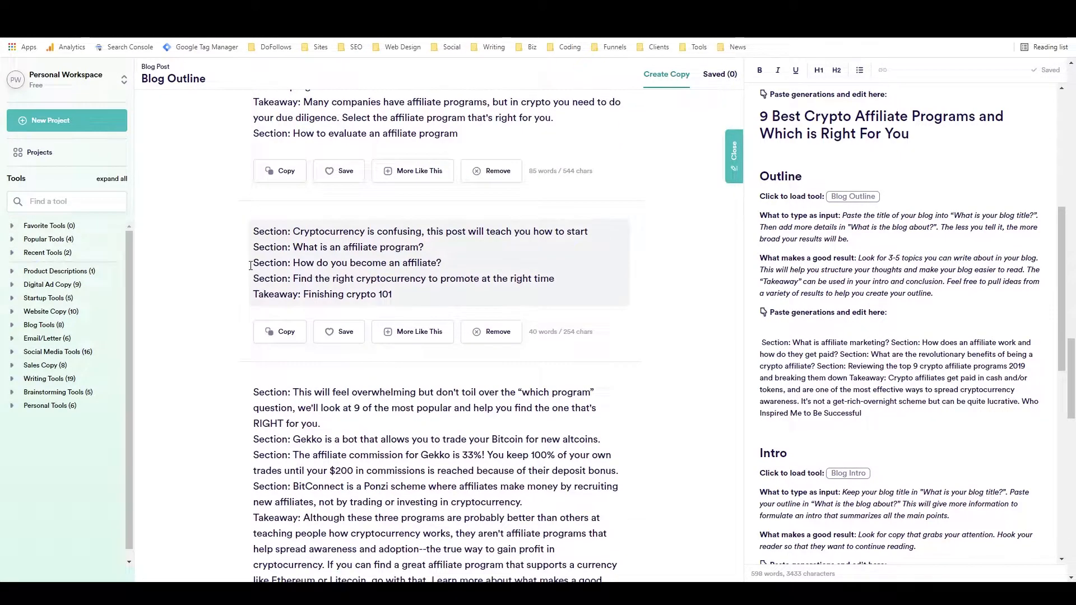
{"action": "scroll", "coordinate": [251, 266], "scroll_direction": "up", "scroll_amount": 1}
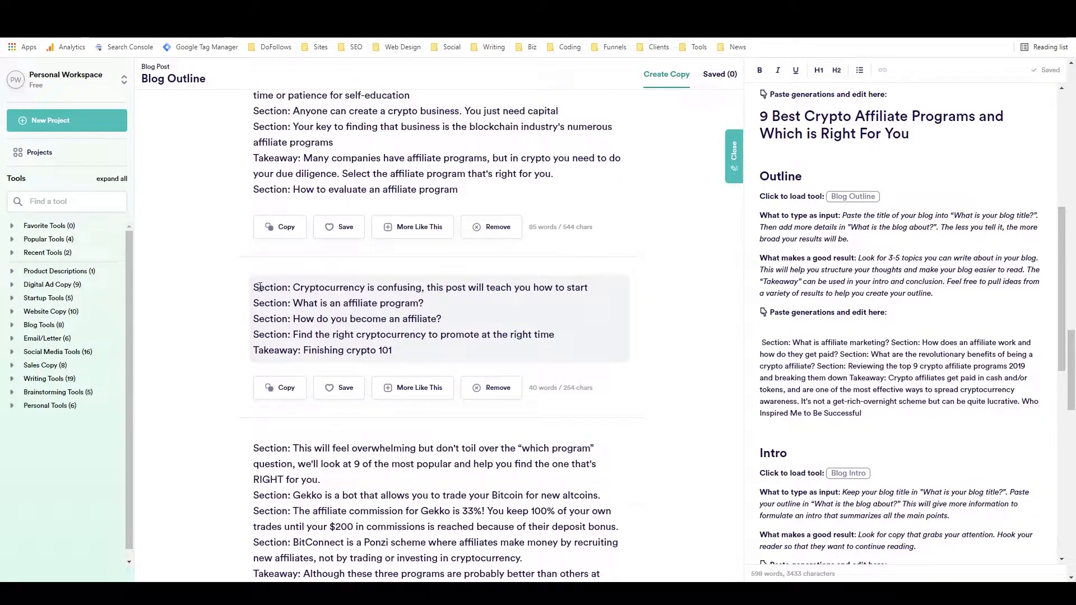
- Copy the lines from "Section: What is an affiliate program?" through "Takeaway: Finishing crypto 101" and paste them as a new paragraph below the pasted outline
{"action": "left_click", "coordinate": [264, 322]}
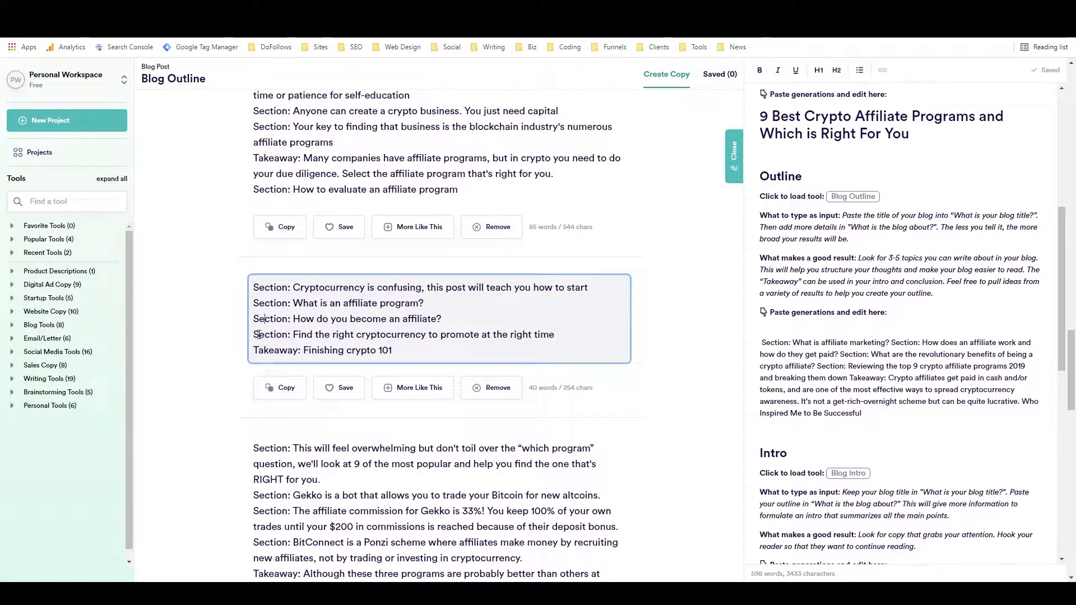
{"action": "left_click_drag", "start_coordinate": [255, 305], "coordinate": [411, 347]}
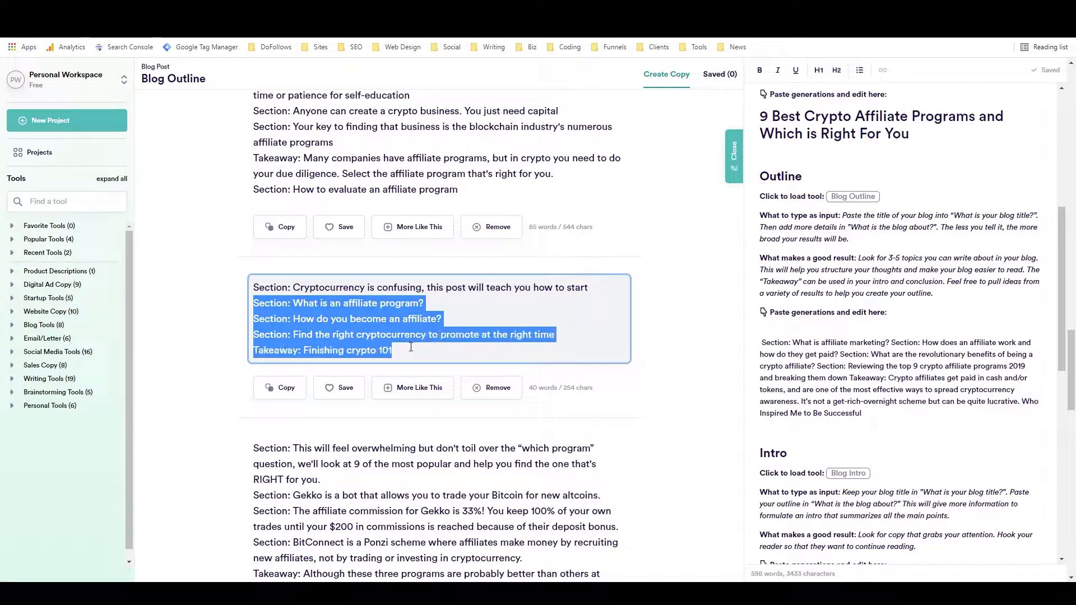
{"action": "left_click", "coordinate": [280, 388]}
{"action": "left_click", "coordinate": [911, 411]}
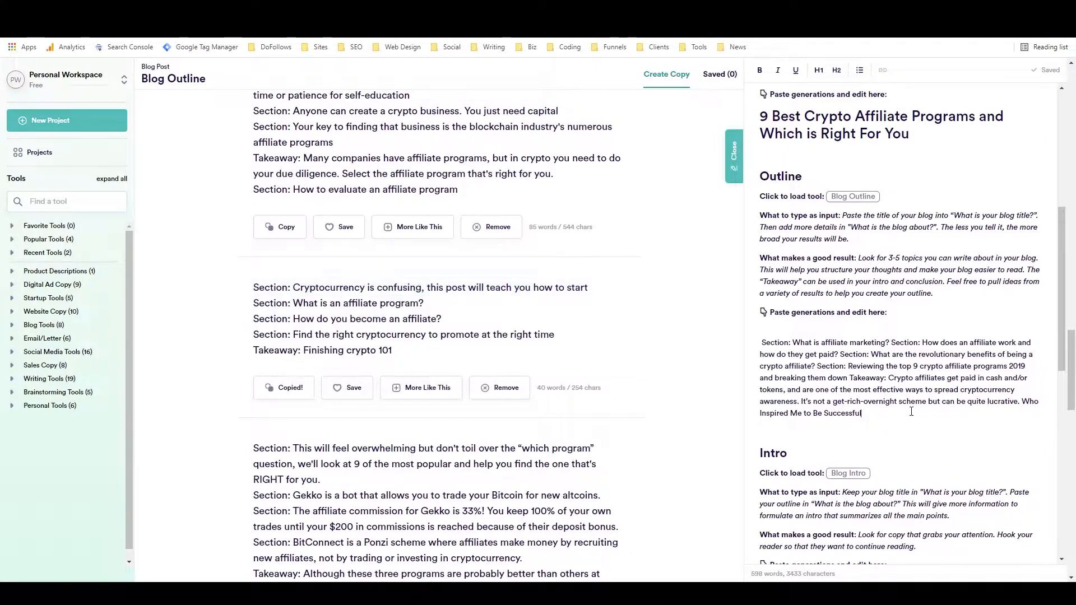
{"action": "key", "text": "Return"}
{"action": "key", "text": "ctrl+v"}
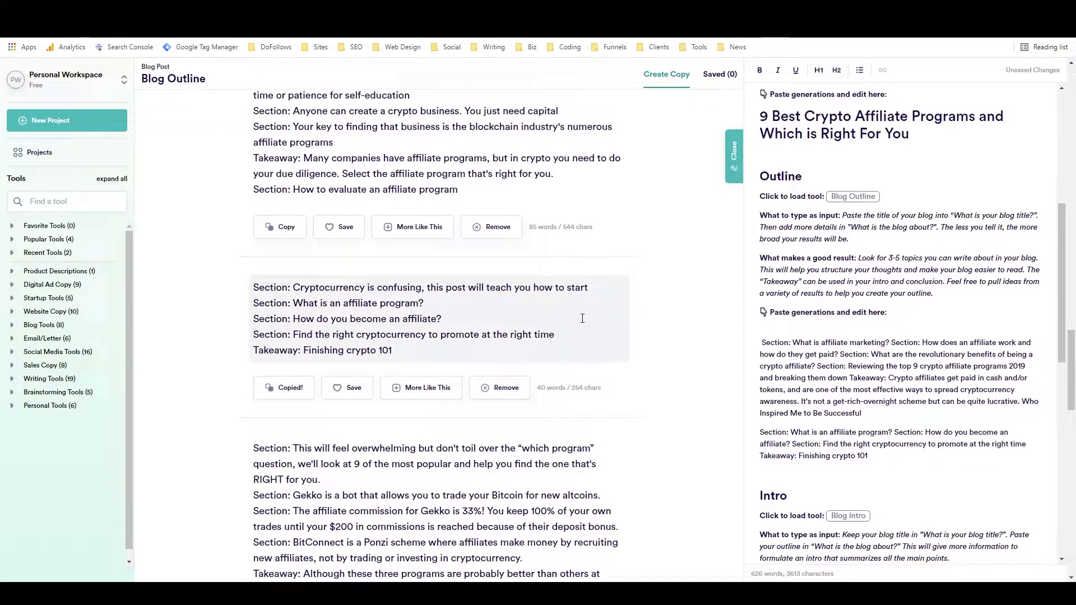
- Load the Blog Intro tool and generate intro suggestions with the existing title, description and Empathetic tone
{"action": "scroll", "coordinate": [599, 325], "scroll_direction": "down", "scroll_amount": 4}
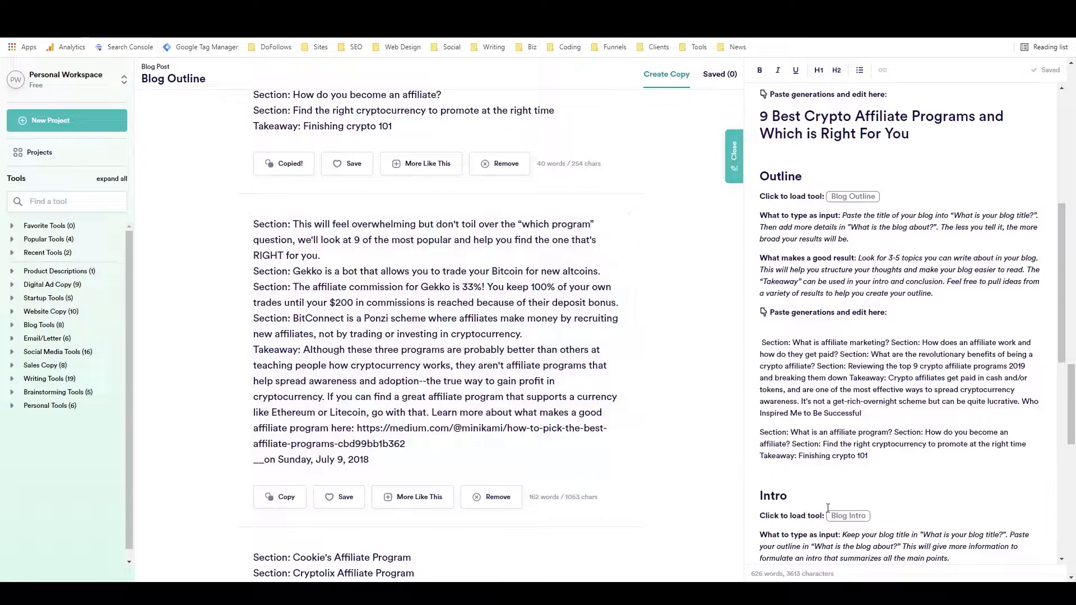
{"action": "left_click", "coordinate": [838, 520]}
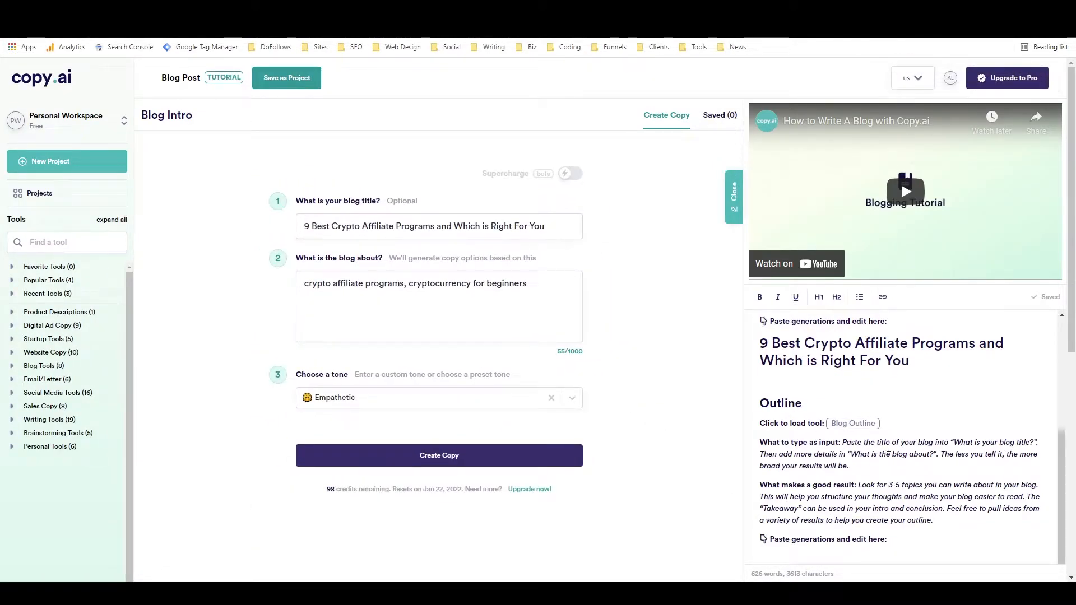
{"action": "scroll", "coordinate": [891, 437], "scroll_direction": "down", "scroll_amount": 3}
{"action": "scroll", "coordinate": [891, 437], "scroll_direction": "down", "scroll_amount": 3}
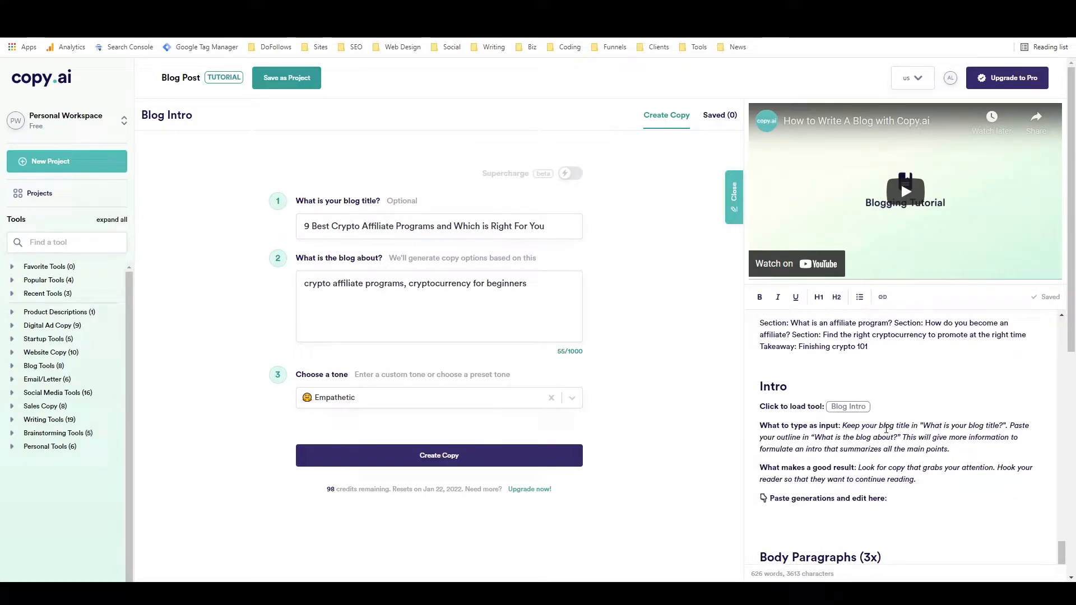
{"action": "scroll", "coordinate": [886, 428], "scroll_direction": "up", "scroll_amount": 1}
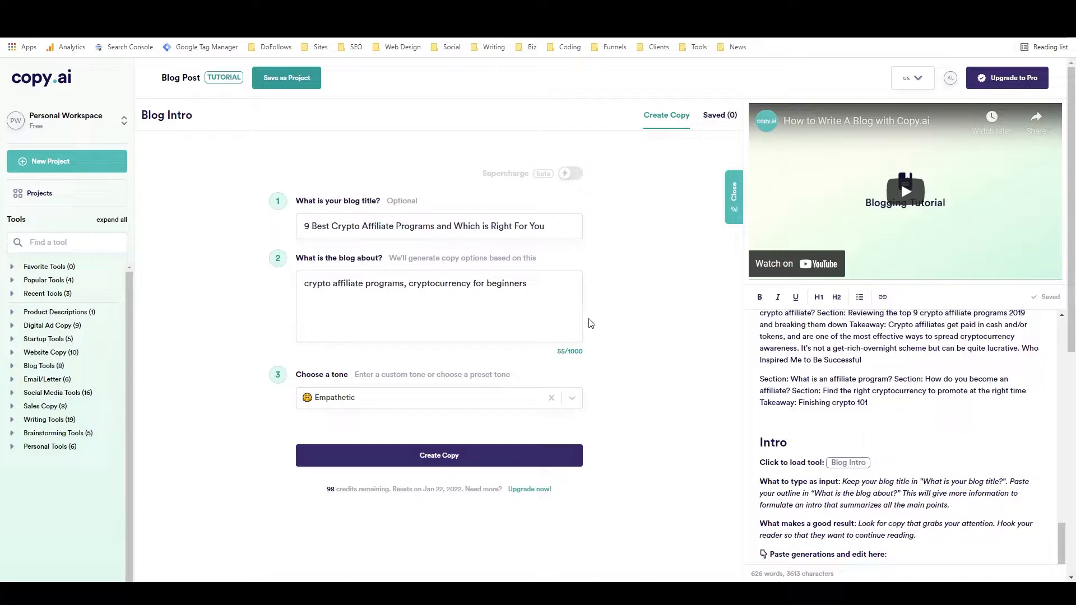
{"action": "left_click", "coordinate": [428, 455]}
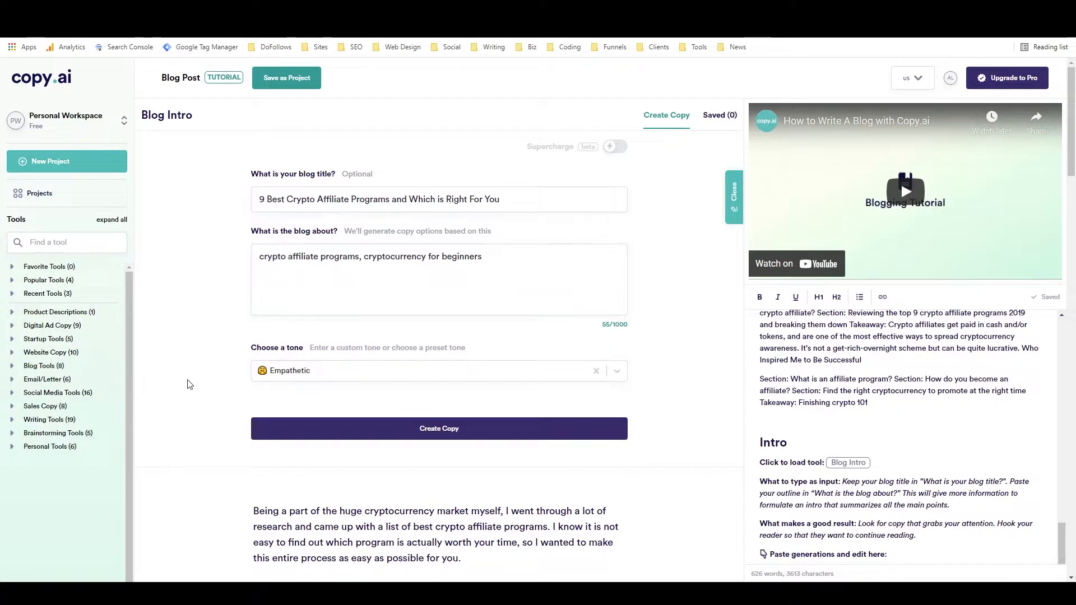
- Copy the intro suggestion beginning "If you're looking to get into the world of cryptocurrency affiliate marketing" and paste it into the Intro section
{"action": "scroll", "coordinate": [189, 384], "scroll_direction": "down", "scroll_amount": 12}
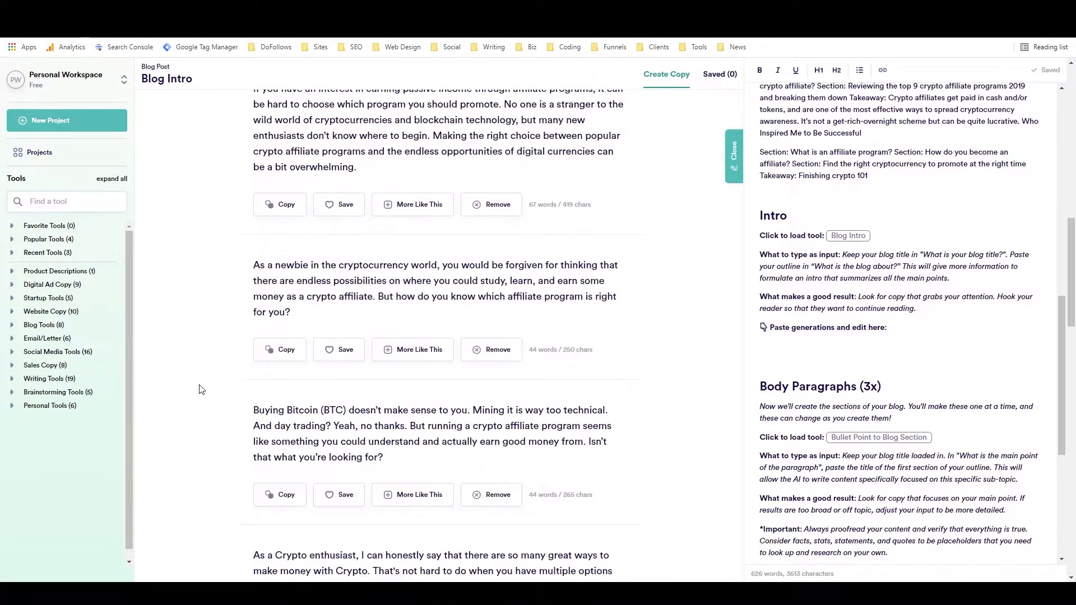
{"action": "scroll", "coordinate": [201, 389], "scroll_direction": "down", "scroll_amount": 20}
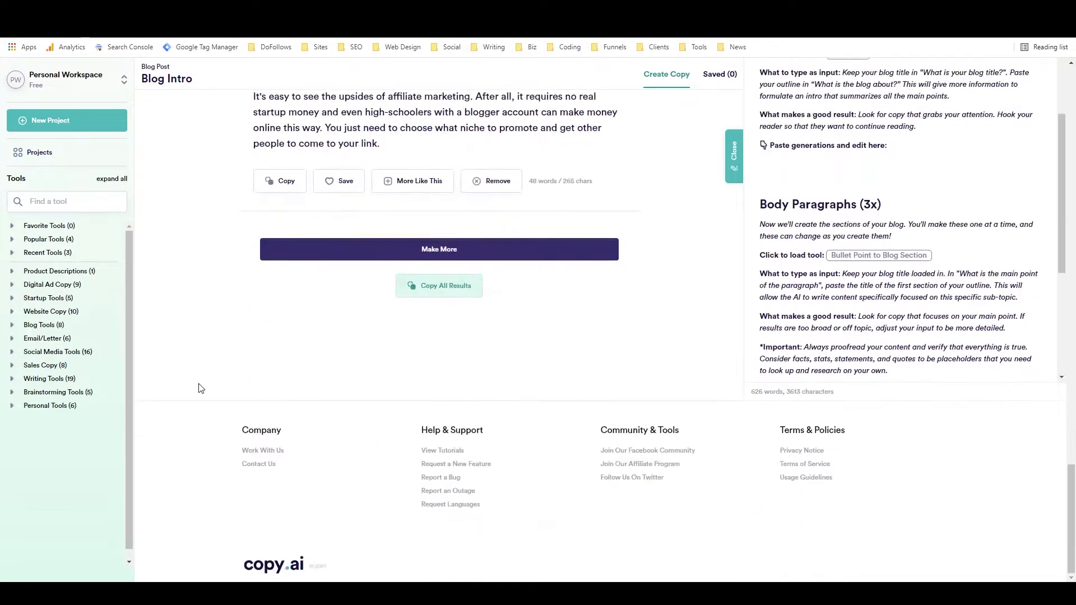
{"action": "scroll", "coordinate": [201, 389], "scroll_direction": "up", "scroll_amount": 6}
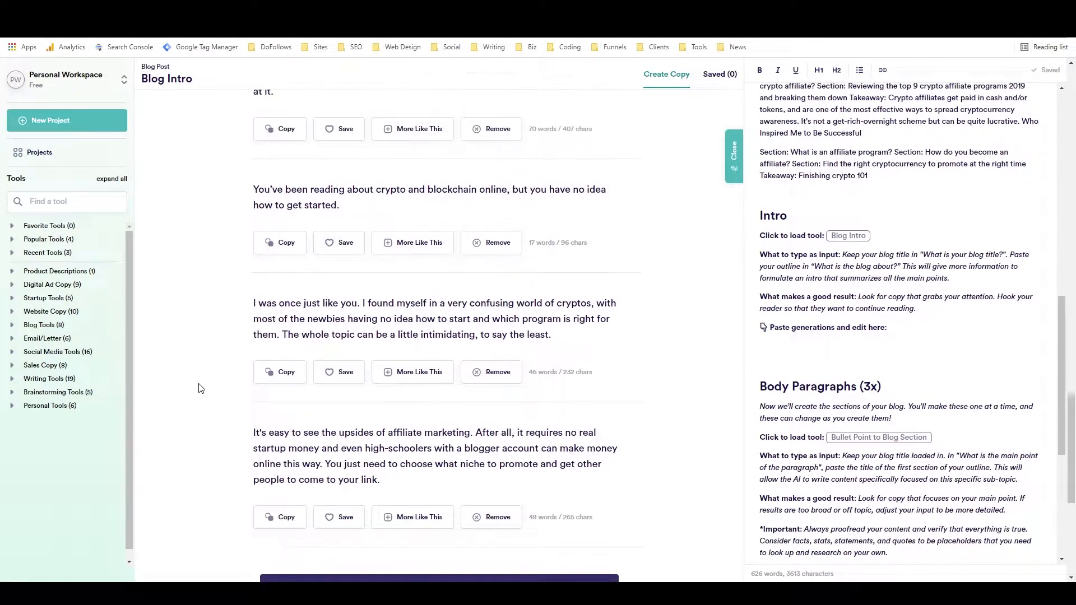
{"action": "scroll", "coordinate": [200, 389], "scroll_direction": "up", "scroll_amount": 7}
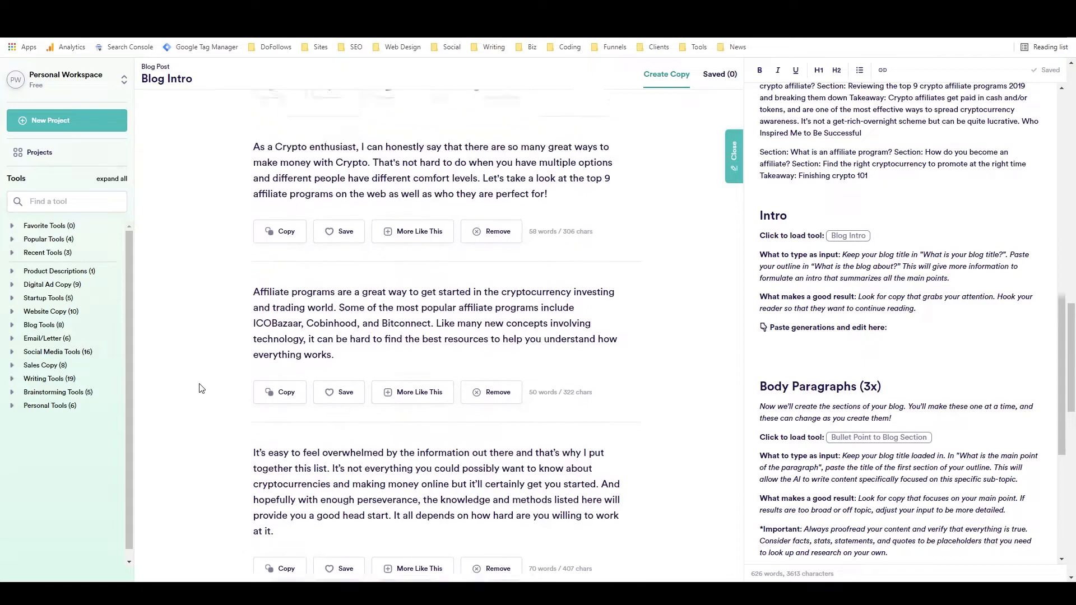
{"action": "scroll", "coordinate": [200, 389], "scroll_direction": "up", "scroll_amount": 8}
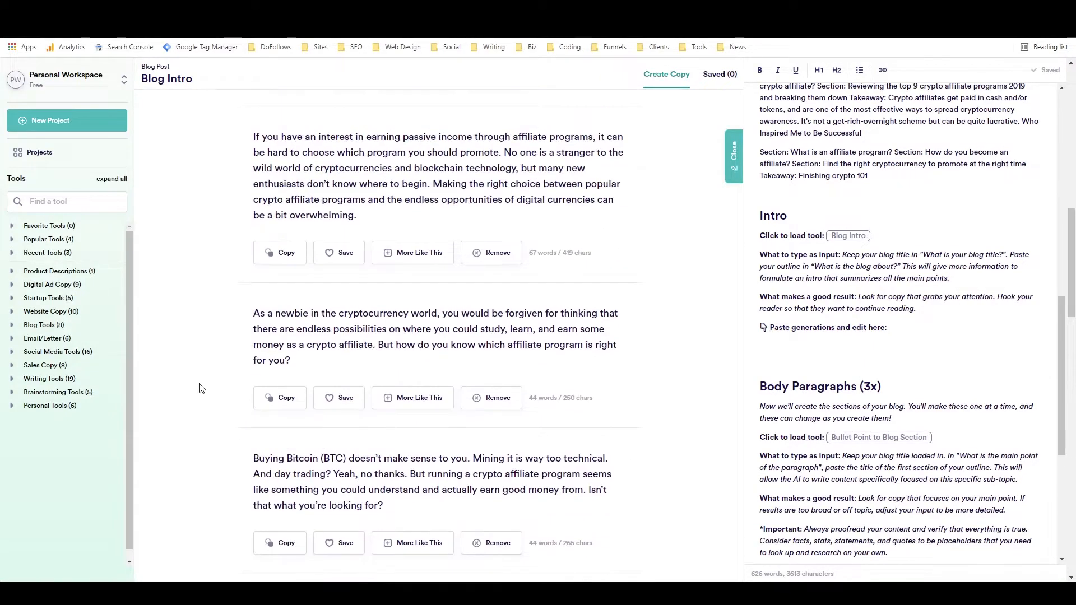
{"action": "scroll", "coordinate": [201, 388], "scroll_direction": "up", "scroll_amount": 4}
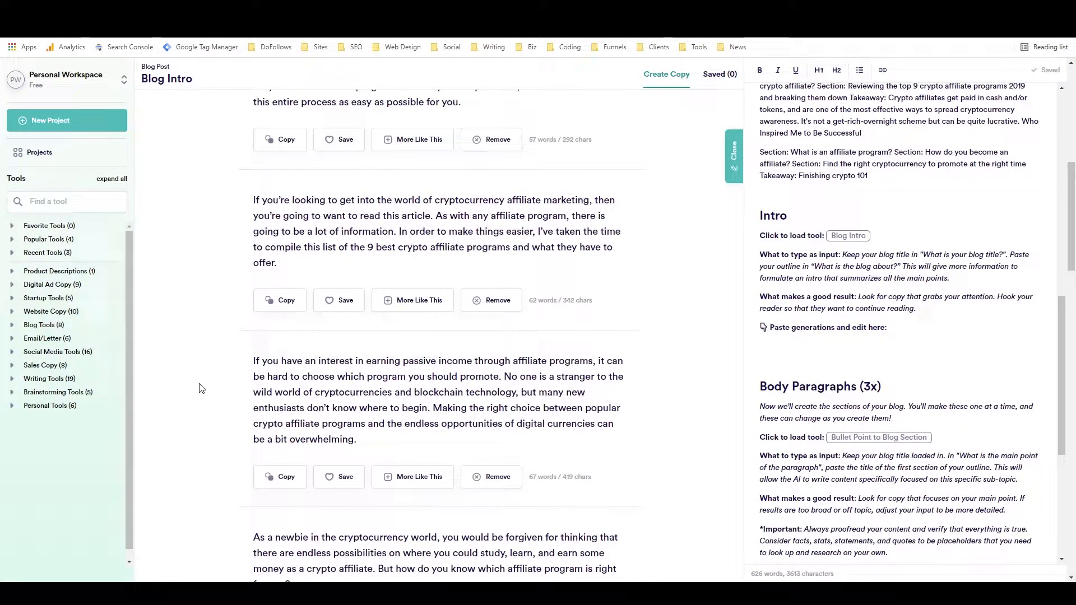
{"action": "scroll", "coordinate": [200, 388], "scroll_direction": "up", "scroll_amount": 2}
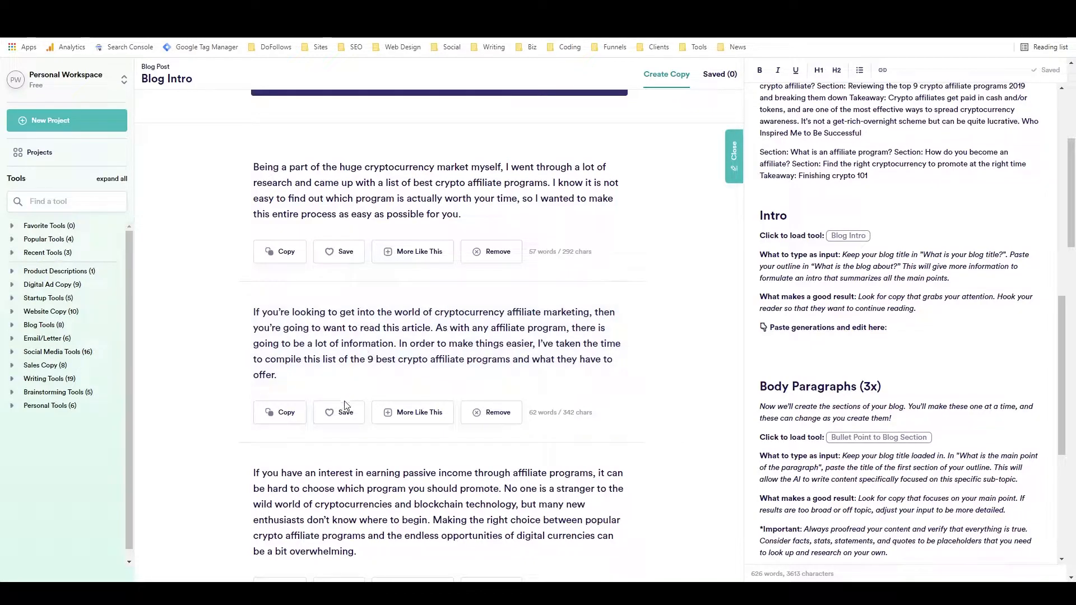
{"action": "left_click", "coordinate": [282, 412]}
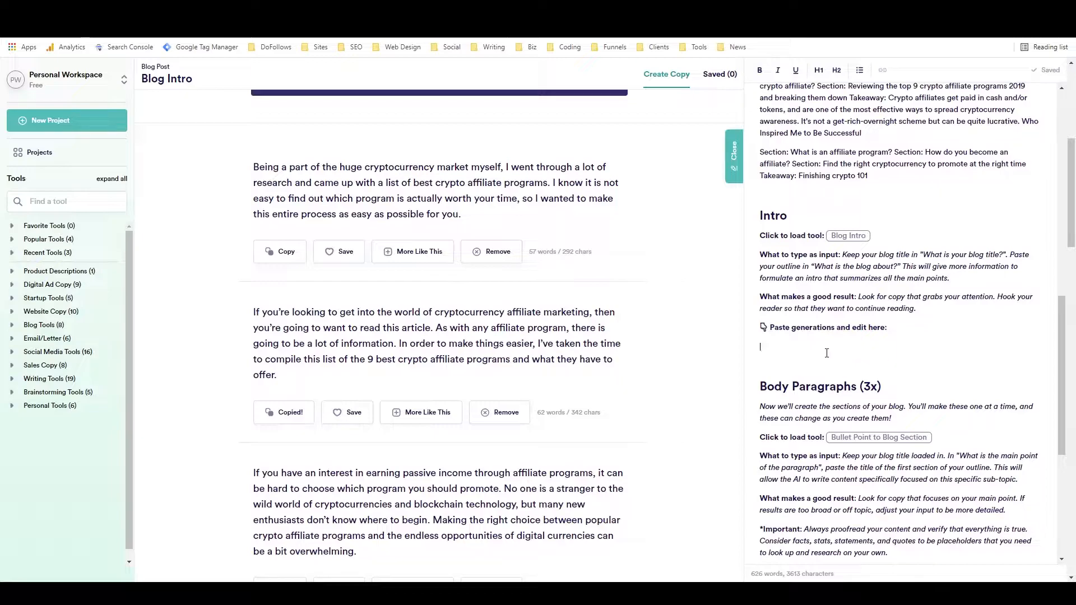
{"action": "key", "text": "ctrl+v"}
- Load the Bullet Point to Blog Section tool and replace the paragraph's main point with the outline title "What is affiliate marketing?"
{"action": "scroll", "coordinate": [805, 351], "scroll_direction": "down", "scroll_amount": 2}
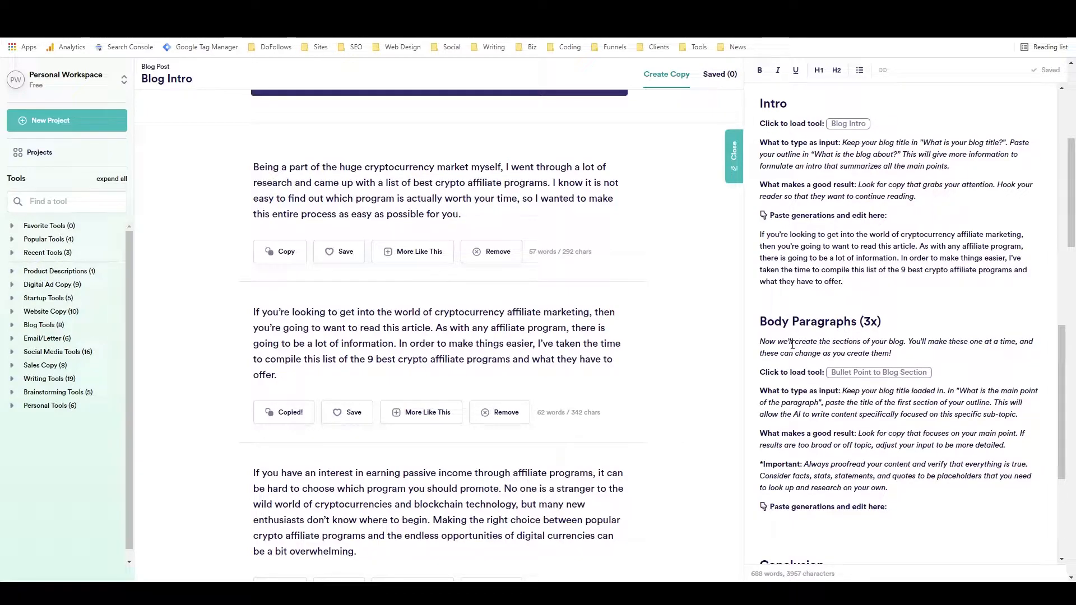
{"action": "left_click", "coordinate": [897, 376]}
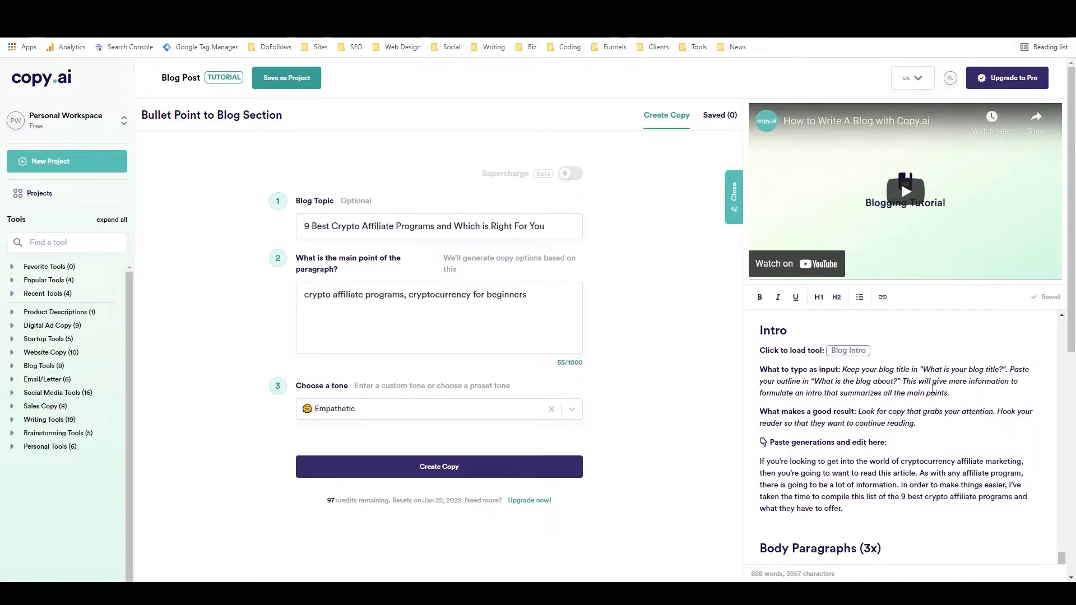
{"action": "scroll", "coordinate": [926, 387], "scroll_direction": "down", "scroll_amount": 3}
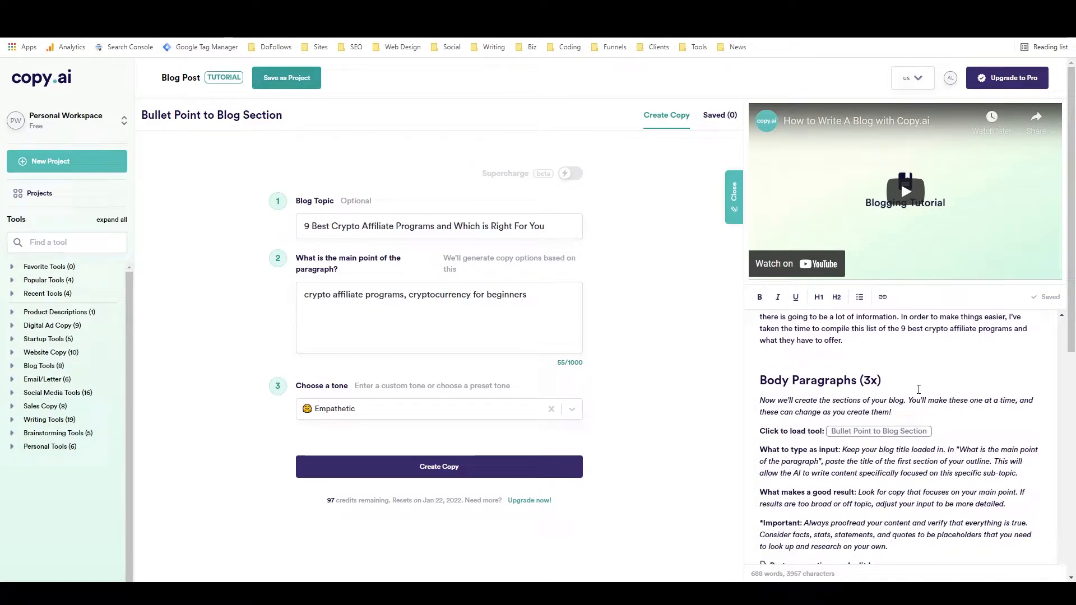
{"action": "scroll", "coordinate": [913, 389], "scroll_direction": "up", "scroll_amount": 1}
{"action": "scroll", "coordinate": [913, 389], "scroll_direction": "up", "scroll_amount": 3}
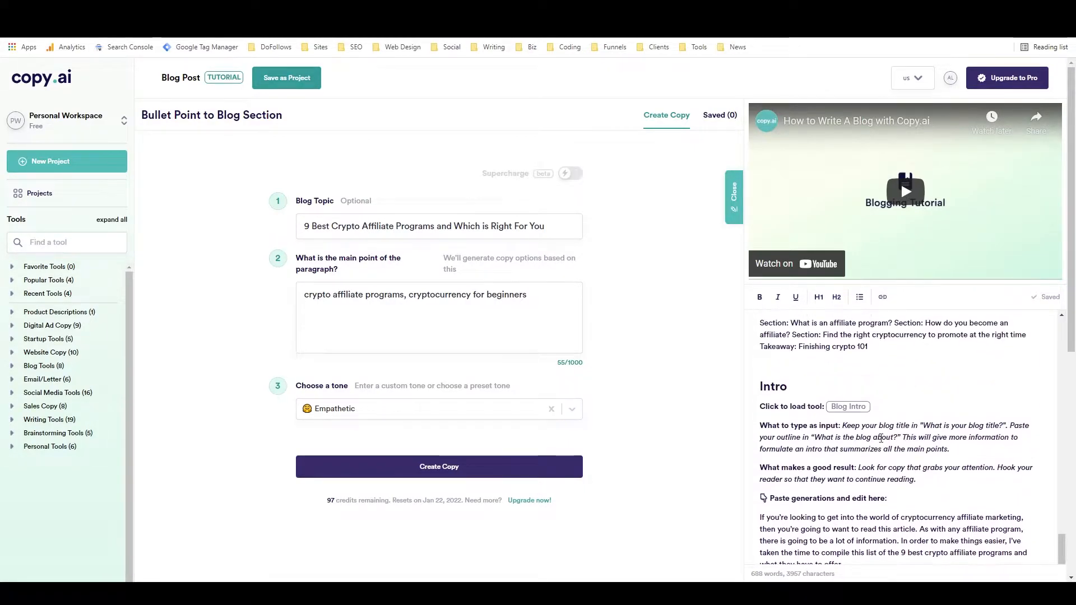
{"action": "scroll", "coordinate": [871, 415], "scroll_direction": "up", "scroll_amount": 1}
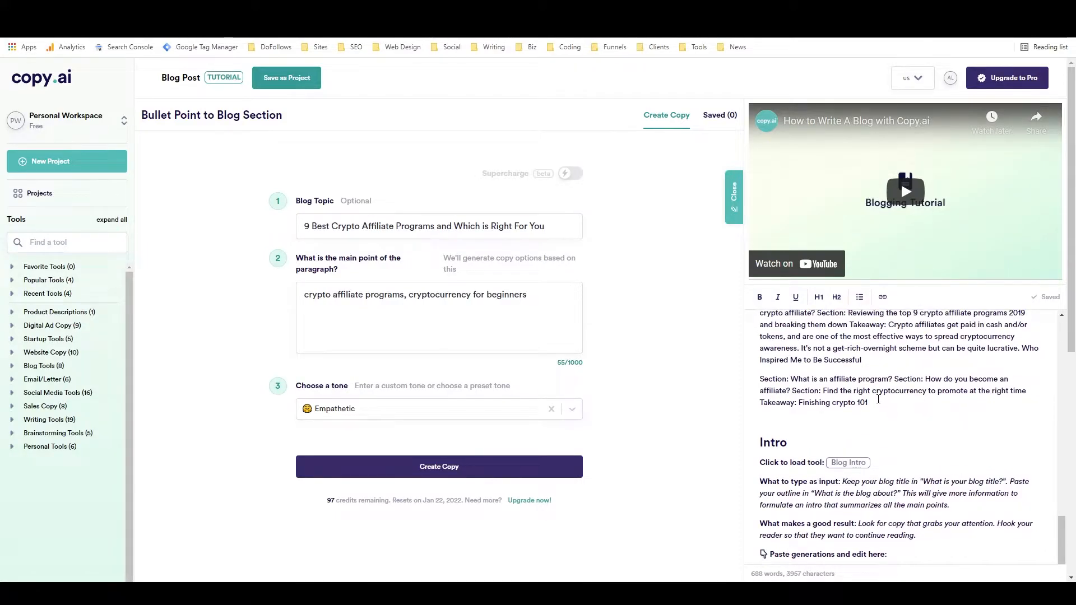
{"action": "scroll", "coordinate": [879, 394], "scroll_direction": "up", "scroll_amount": 1}
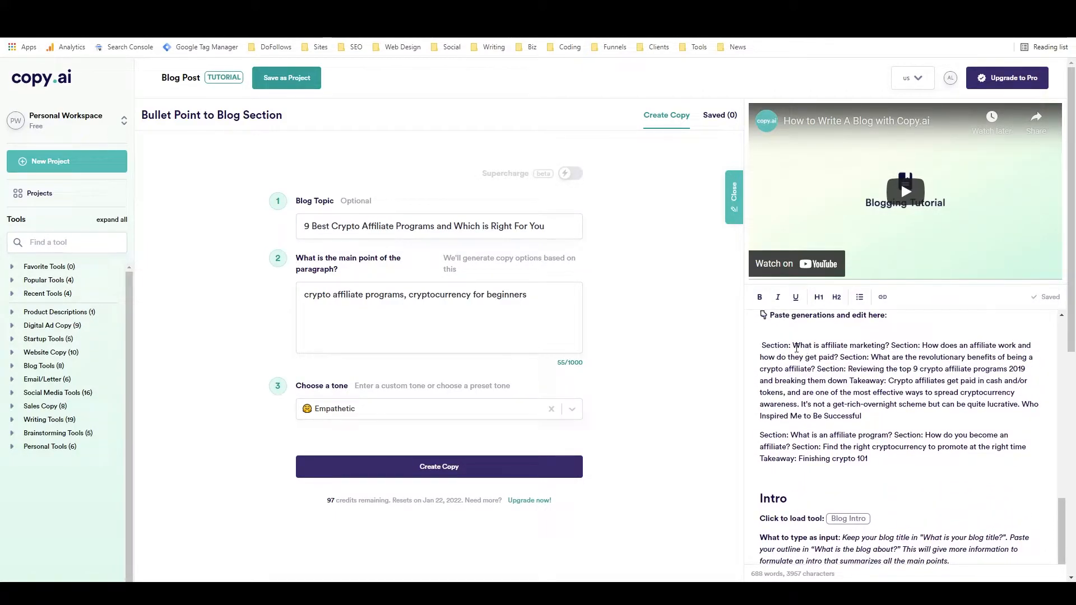
{"action": "left_click_drag", "start_coordinate": [792, 345], "coordinate": [891, 348]}
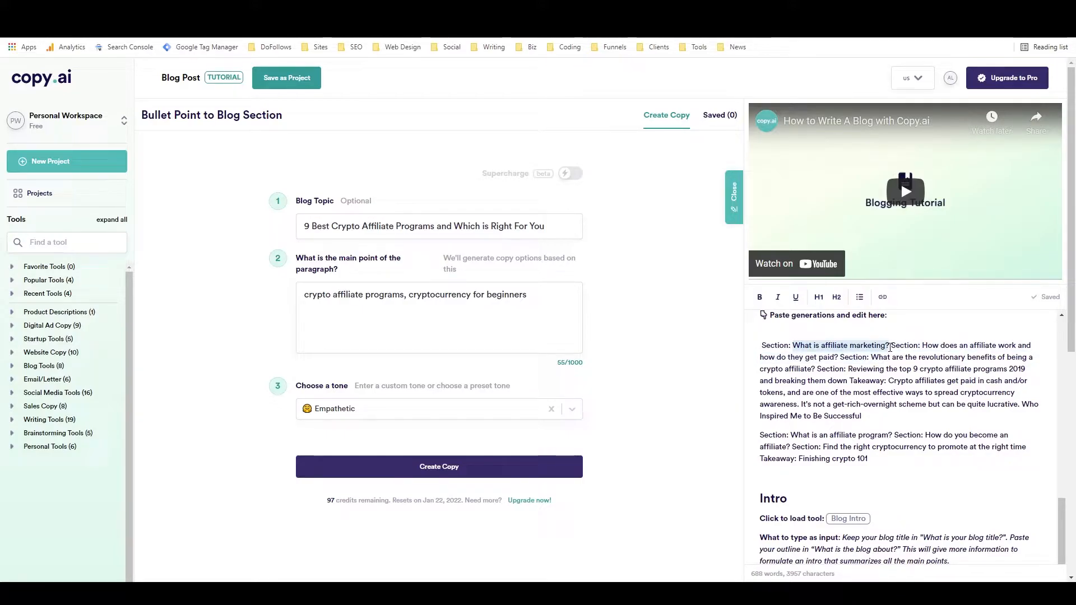
{"action": "double_click", "coordinate": [374, 295]}
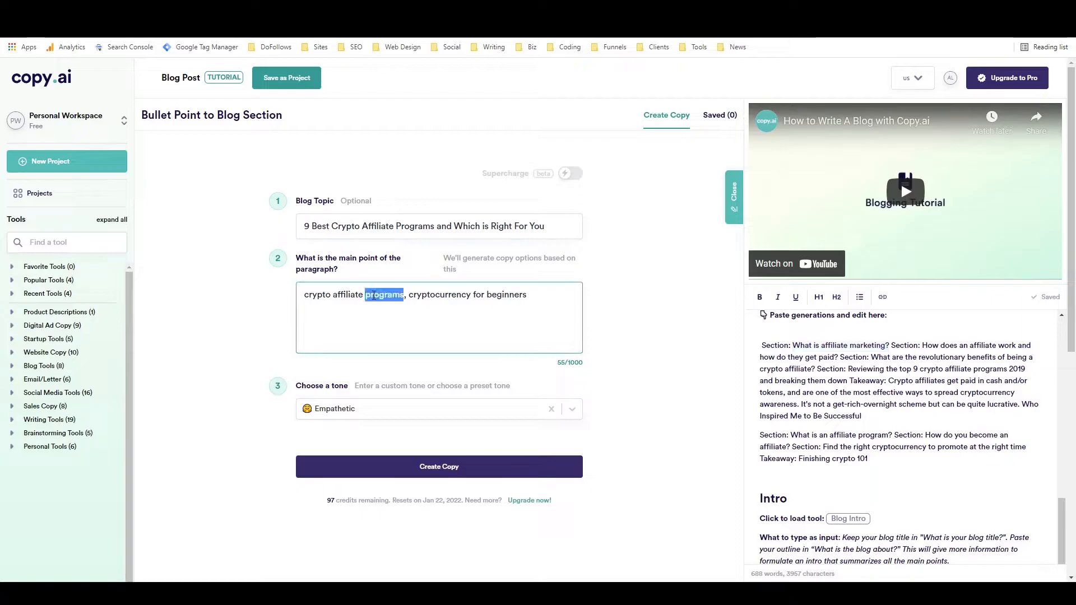
{"action": "key", "text": "ctrl+a"}
{"action": "key", "text": "ctrl+v"}
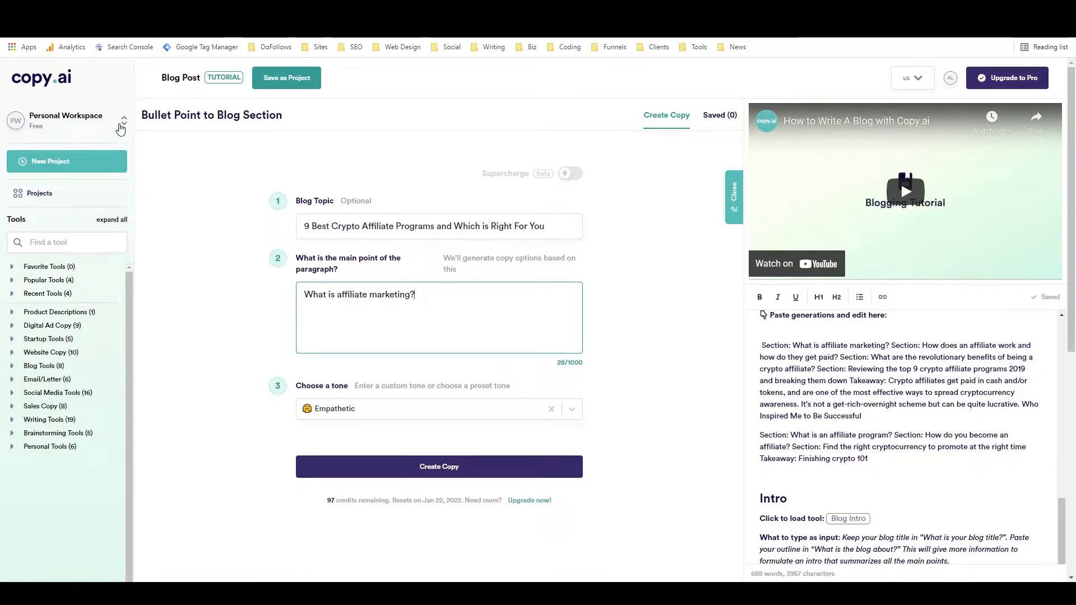
{"action": "left_click", "coordinate": [121, 127]}
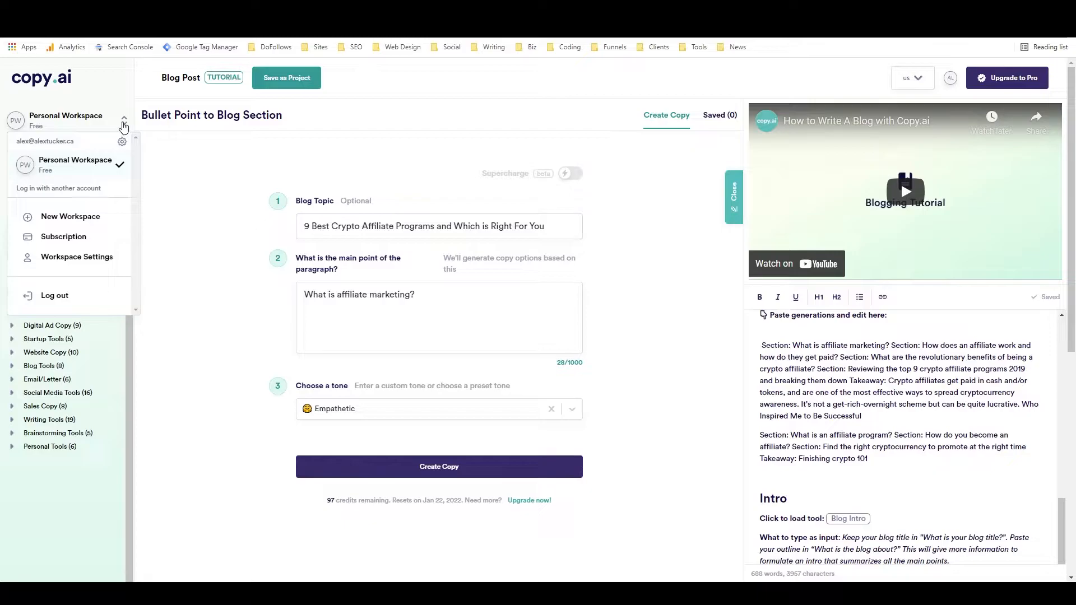
{"action": "left_click", "coordinate": [122, 127]}
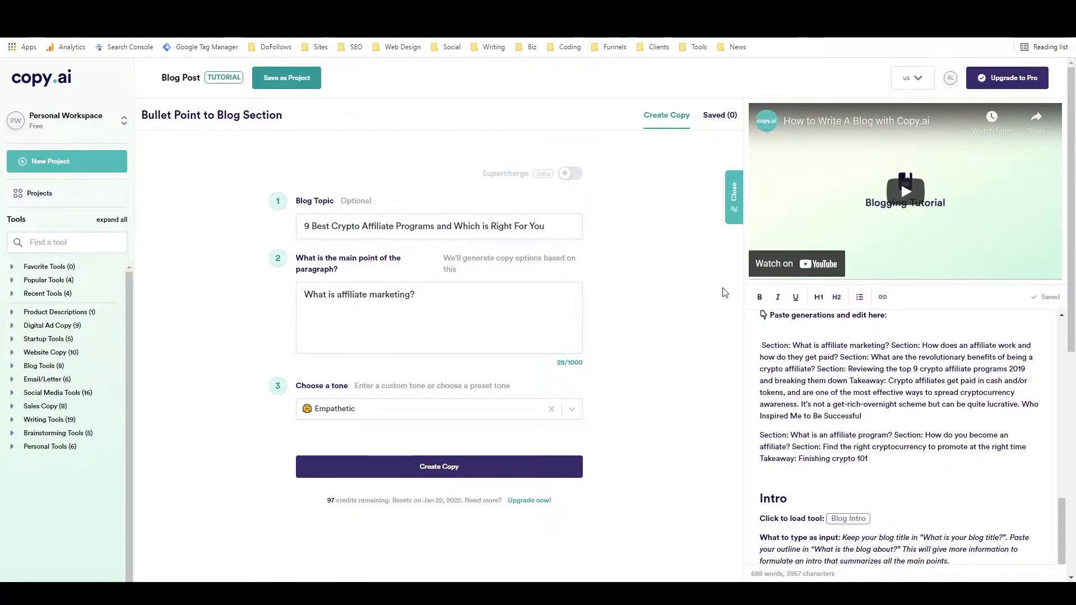
{"action": "scroll", "coordinate": [682, 305], "scroll_direction": "down", "scroll_amount": 7}
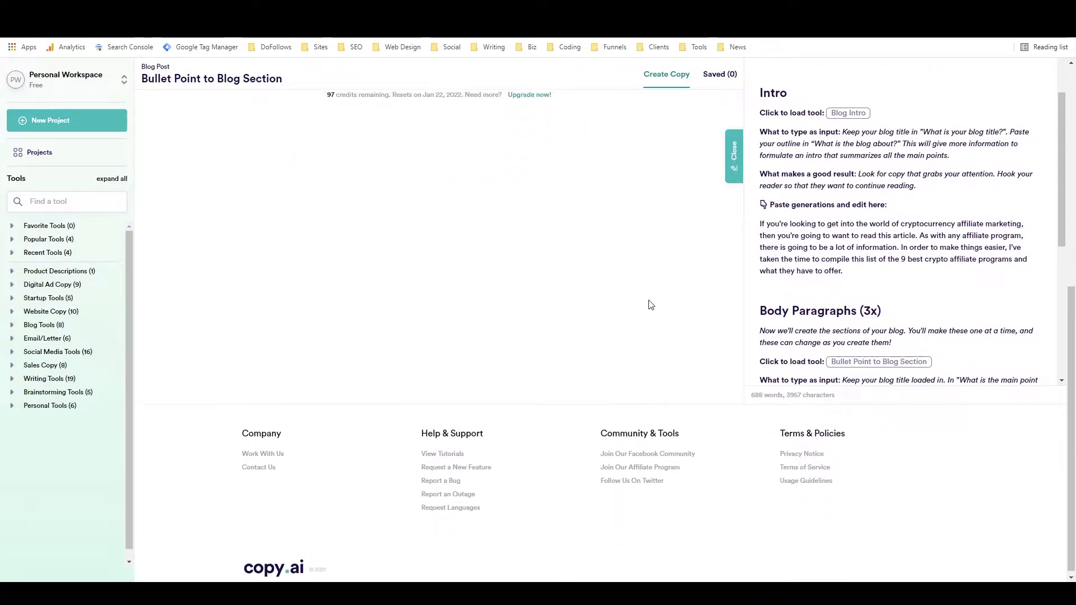
{"action": "scroll", "coordinate": [650, 303], "scroll_direction": "up", "scroll_amount": 7}
- Generate the blog section copy and paste "What is affiliate marketing?" as the heading line in the Body Paragraphs section
{"action": "left_click", "coordinate": [422, 468]}
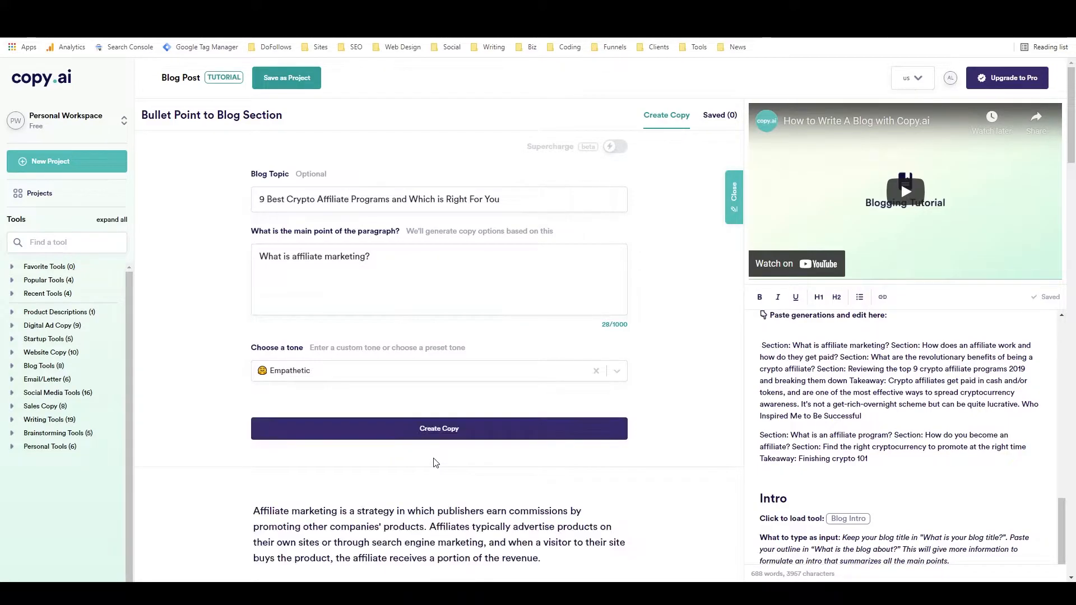
{"action": "scroll", "coordinate": [563, 350], "scroll_direction": "down", "scroll_amount": 3}
{"action": "scroll", "coordinate": [563, 350], "scroll_direction": "down", "scroll_amount": 1}
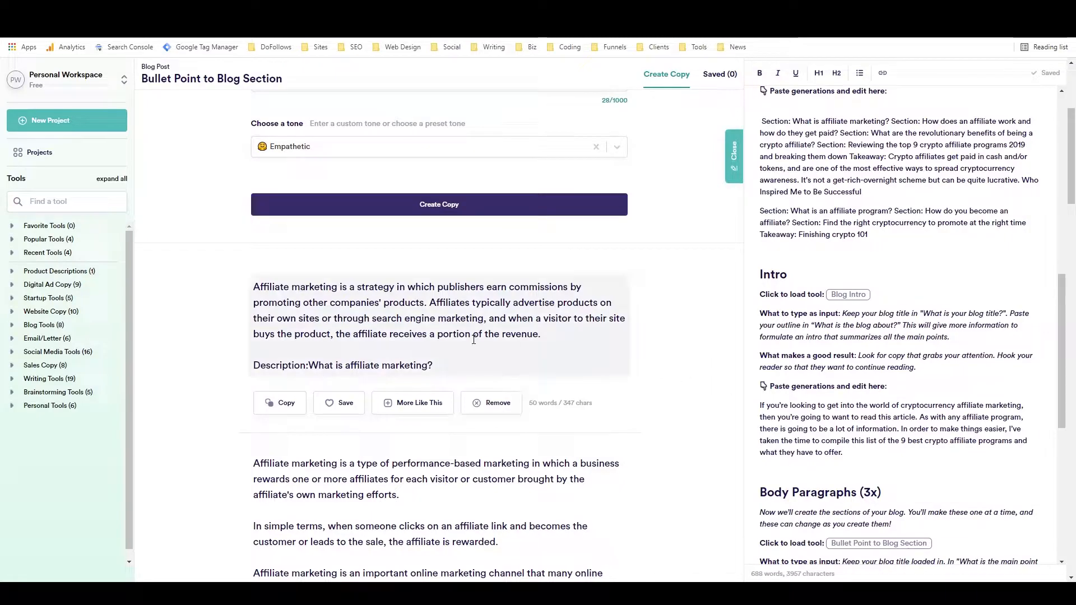
{"action": "scroll", "coordinate": [478, 341], "scroll_direction": "down", "scroll_amount": 2}
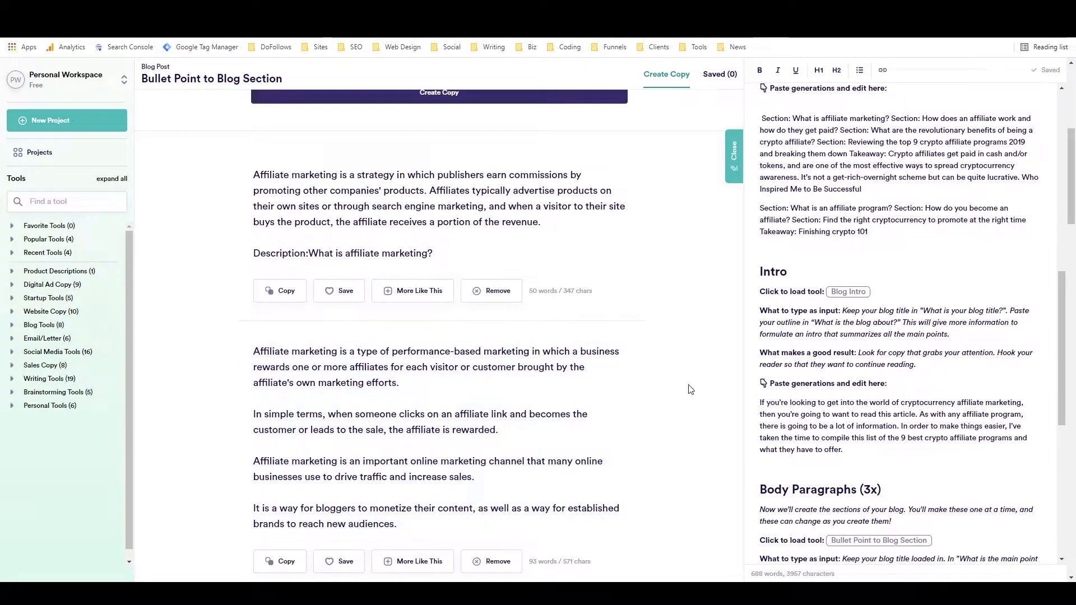
{"action": "scroll", "coordinate": [834, 413], "scroll_direction": "down", "scroll_amount": 5}
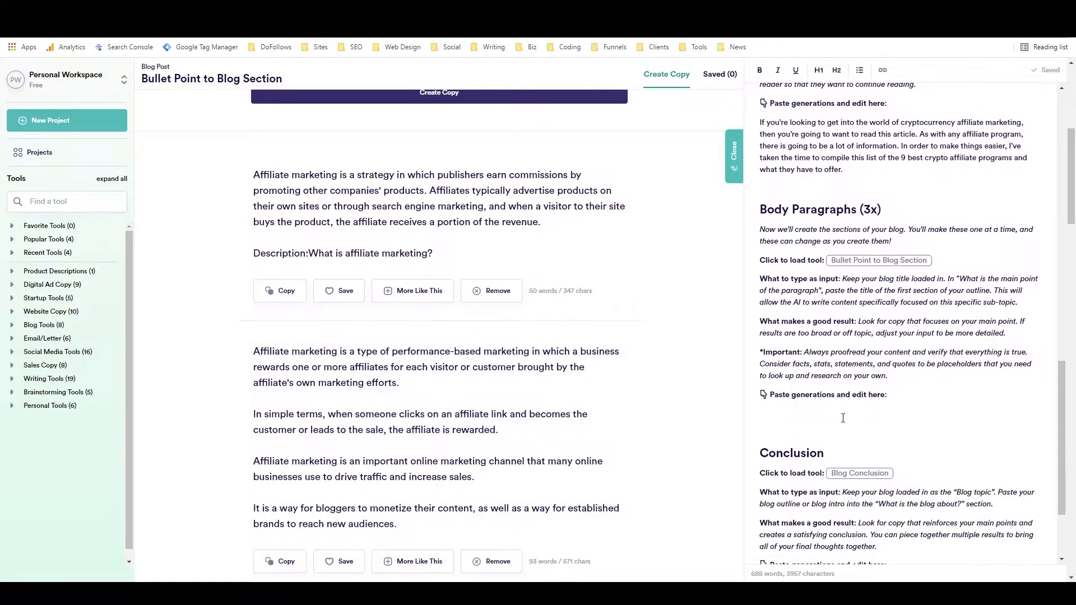
{"action": "left_click", "coordinate": [823, 410]}
{"action": "key", "text": "ctrl+v"}
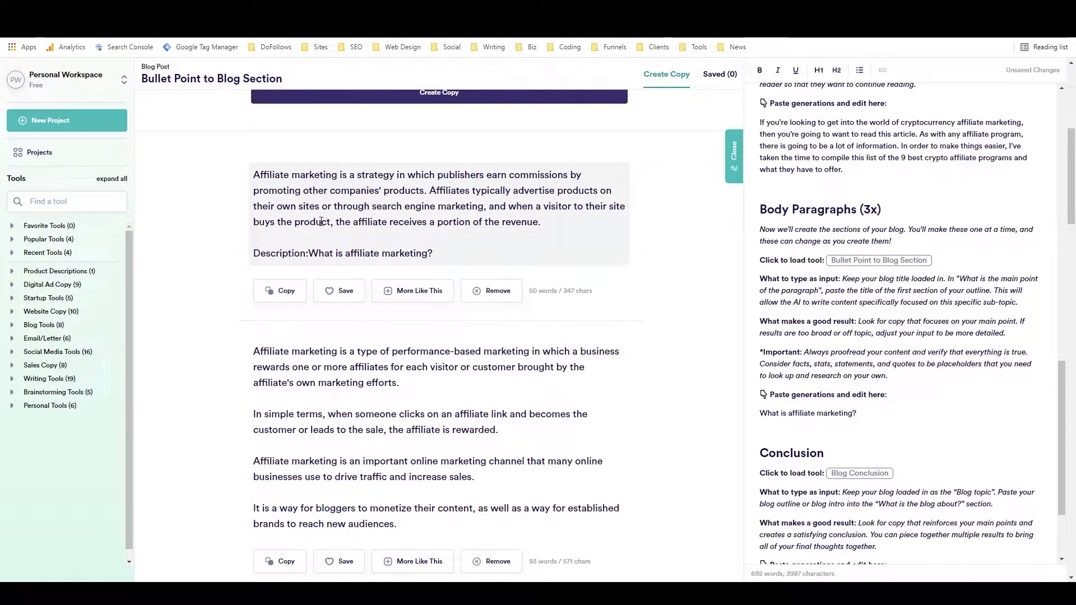
- Copy the generated paragraph beginning "Affiliate marketing is a great way to make money online" and paste it below the "What is affiliate marketing?" line
{"action": "scroll", "coordinate": [321, 221], "scroll_direction": "down", "scroll_amount": 2}
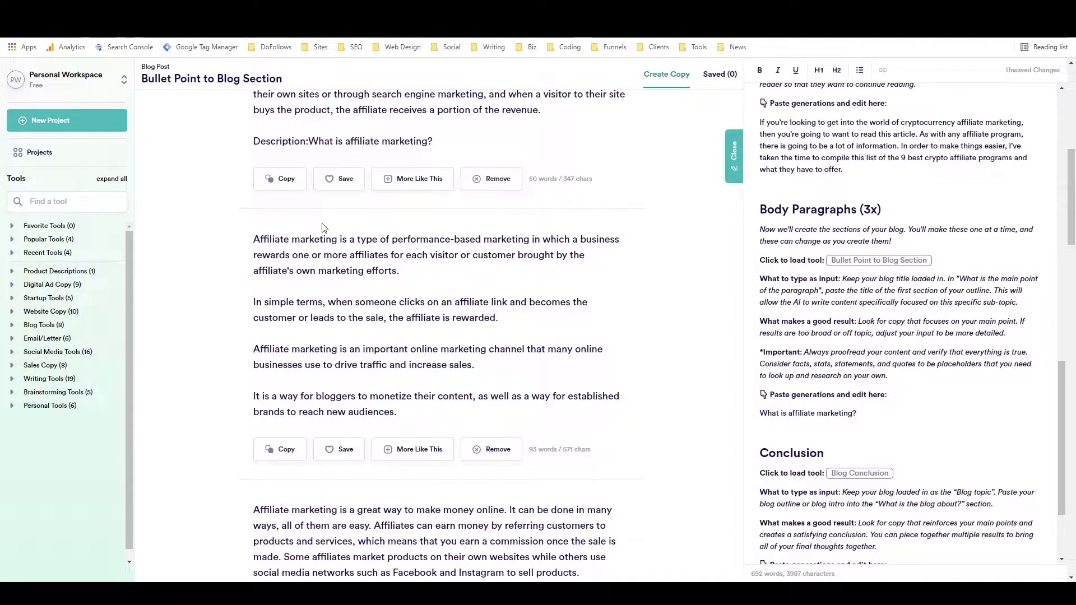
{"action": "scroll", "coordinate": [325, 230], "scroll_direction": "down", "scroll_amount": 5}
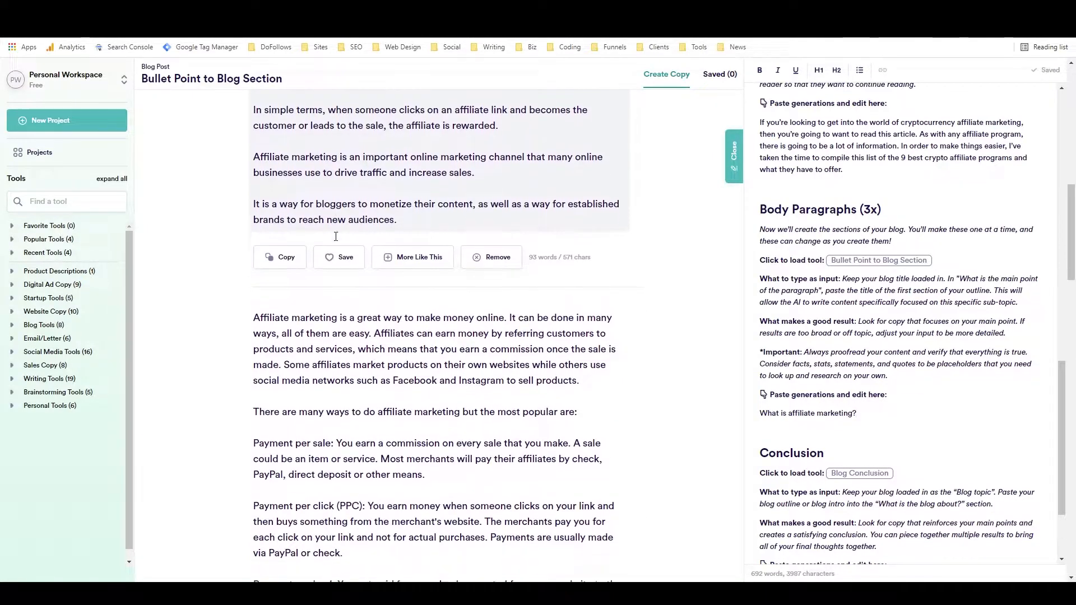
{"action": "scroll", "coordinate": [336, 236], "scroll_direction": "down", "scroll_amount": 1}
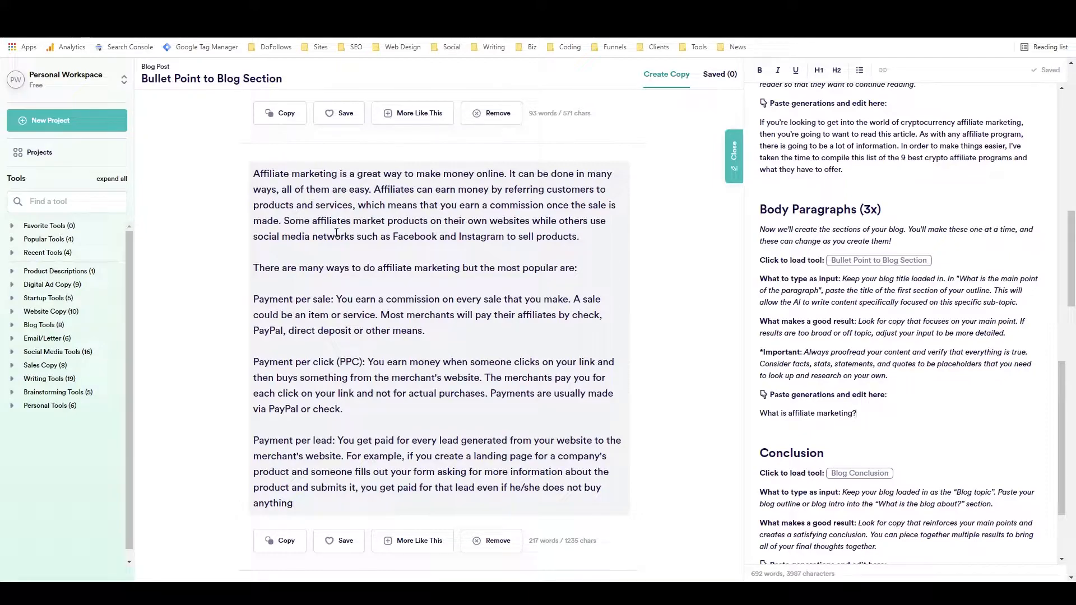
{"action": "left_click", "coordinate": [336, 232]}
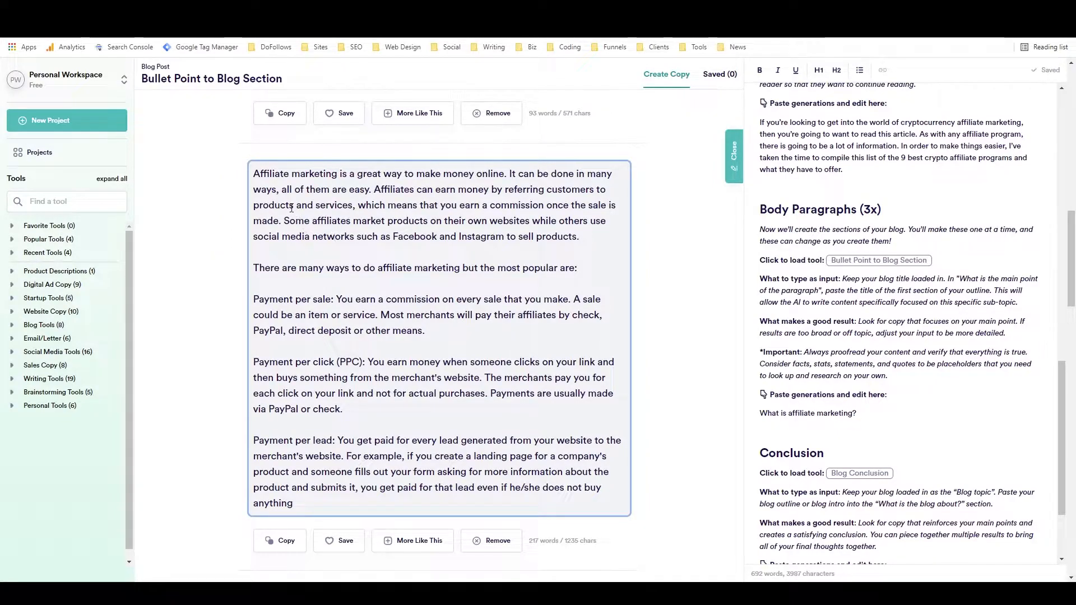
{"action": "left_click_drag", "start_coordinate": [253, 174], "coordinate": [598, 235]}
{"action": "key", "text": "ctrl+c"}
{"action": "left_click", "coordinate": [745, 432]}
{"action": "key", "text": "ctrl+v"}
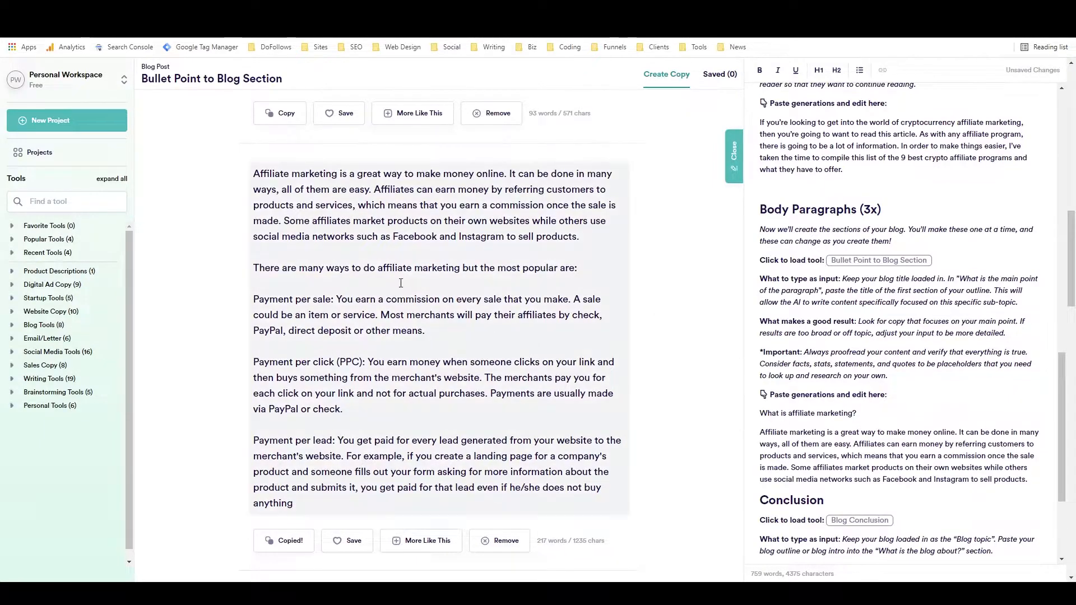
- Copy the generated text from "Are you looking to promote blockchain projects" onward, paste it under "What is affiliate marketing?", and start a new paragraph at "Crypto Affiliate Programs"
{"action": "scroll", "coordinate": [429, 275], "scroll_direction": "down", "scroll_amount": 7}
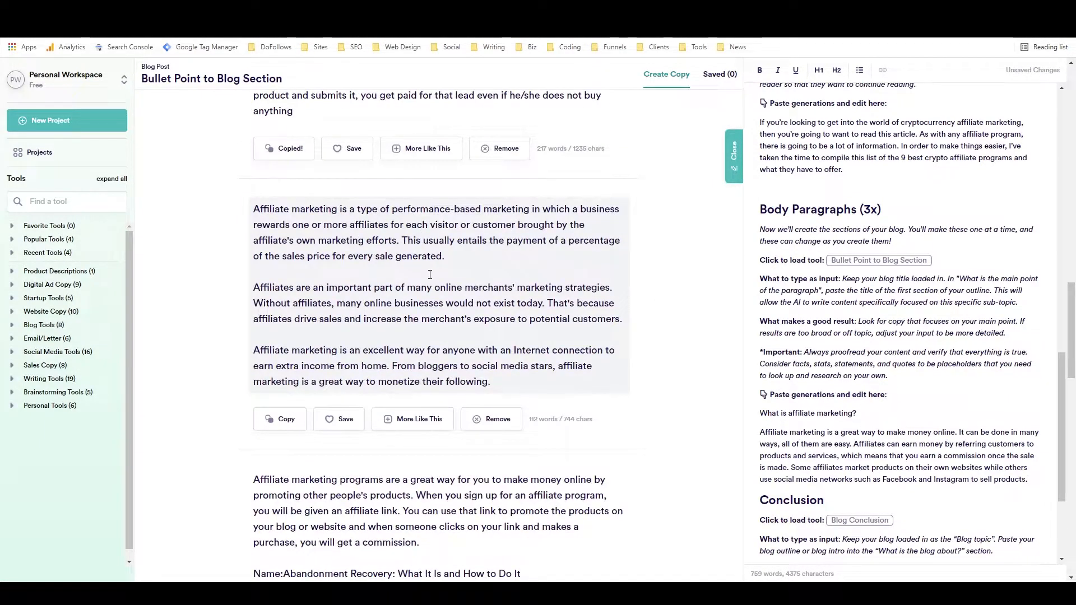
{"action": "scroll", "coordinate": [427, 275], "scroll_direction": "down", "scroll_amount": 6}
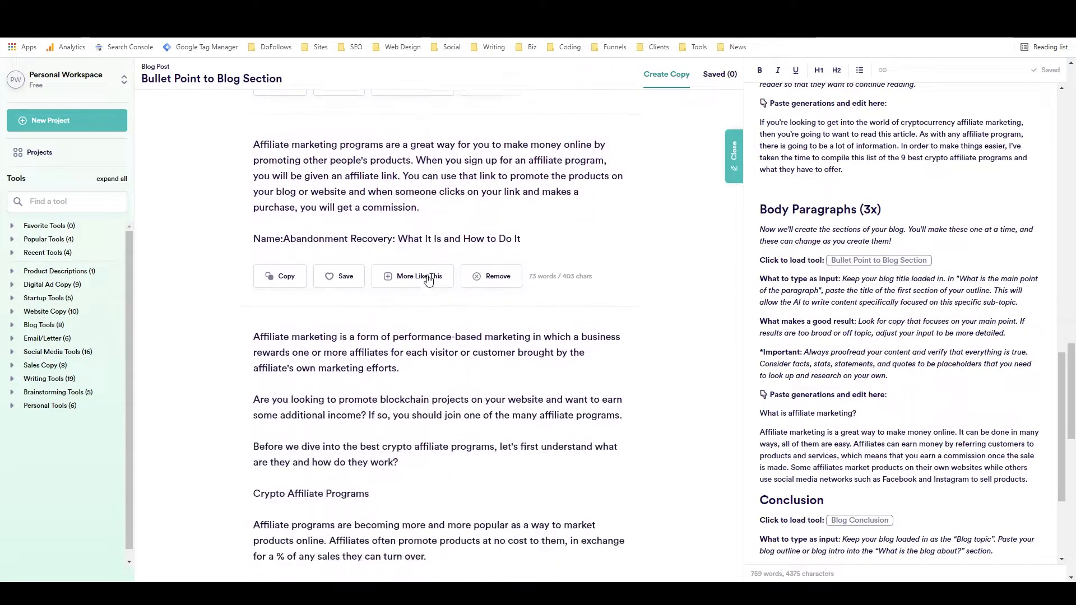
{"action": "scroll", "coordinate": [428, 277], "scroll_direction": "down", "scroll_amount": 2}
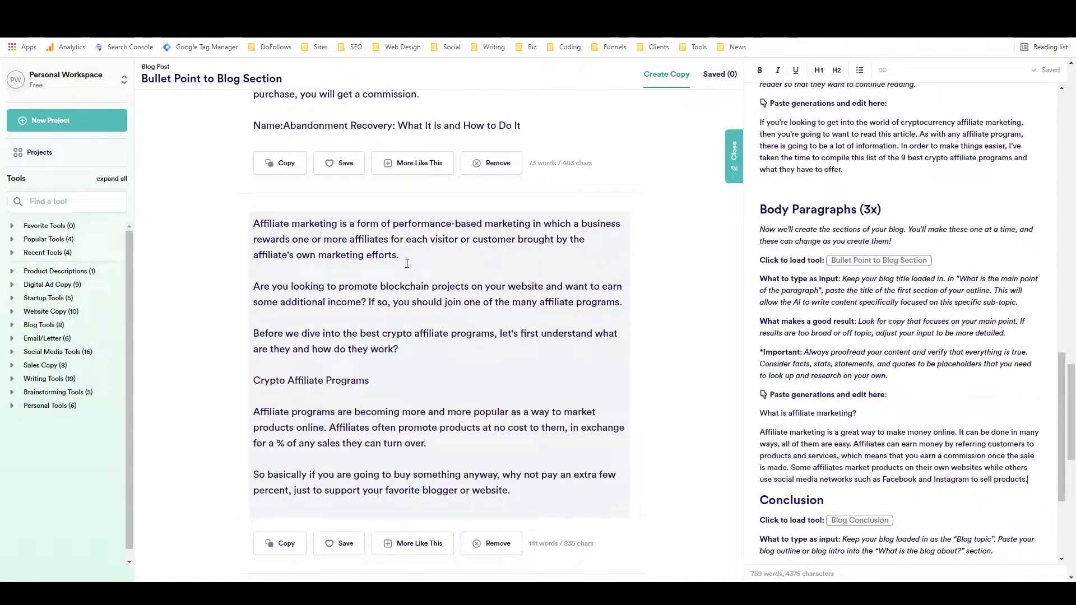
{"action": "left_click", "coordinate": [310, 281]}
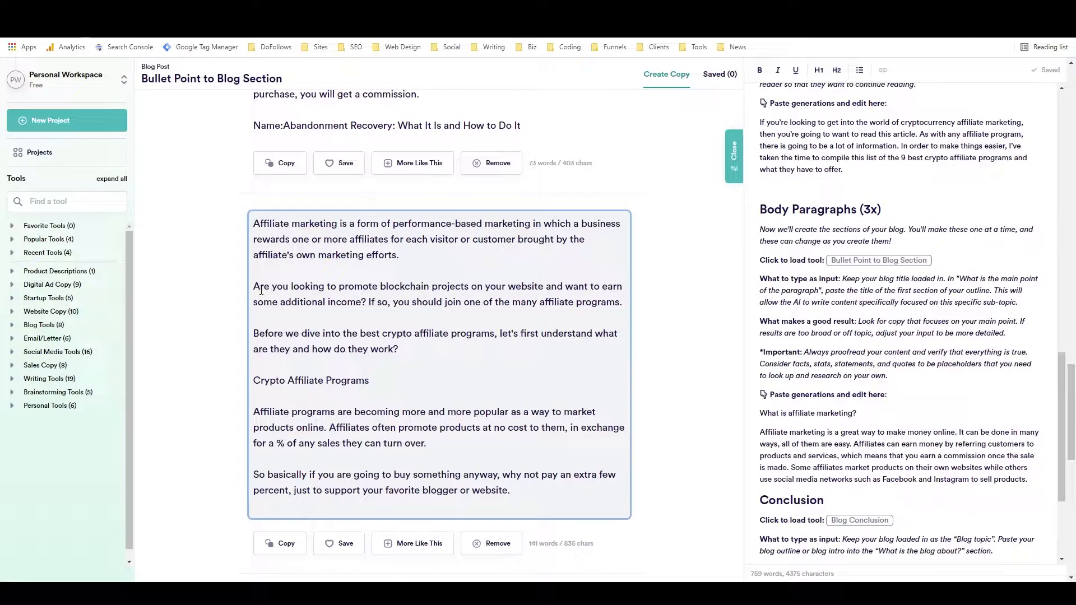
{"action": "left_click_drag", "start_coordinate": [253, 285], "coordinate": [541, 492]}
{"action": "key", "text": "ctrl+c"}
{"action": "left_click", "coordinate": [868, 408]}
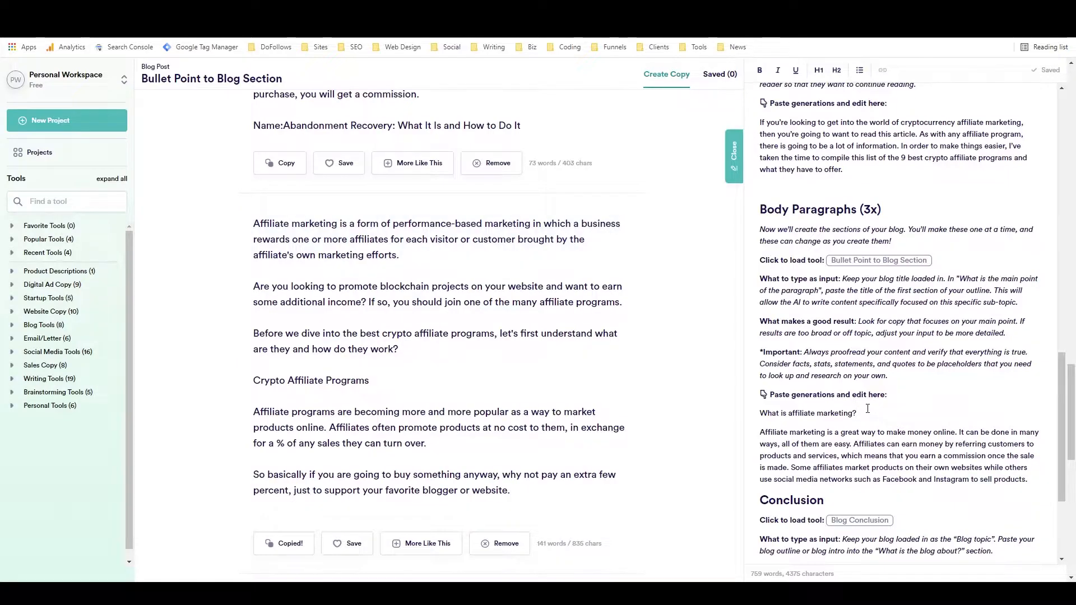
{"action": "key", "text": "ctrl+v"}
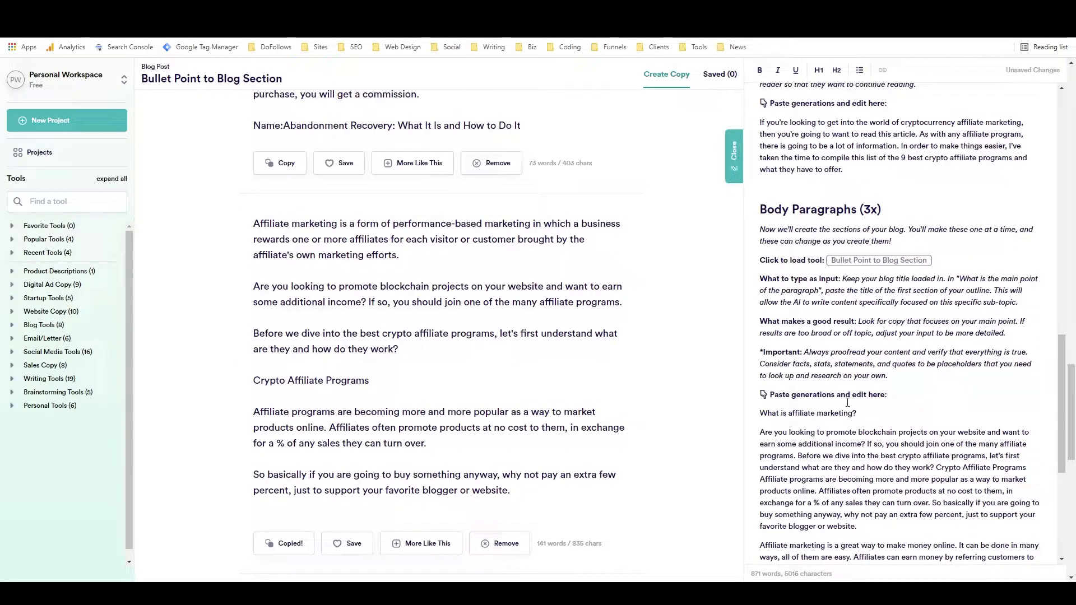
{"action": "left_click", "coordinate": [935, 467]}
{"action": "key", "text": "Return"}
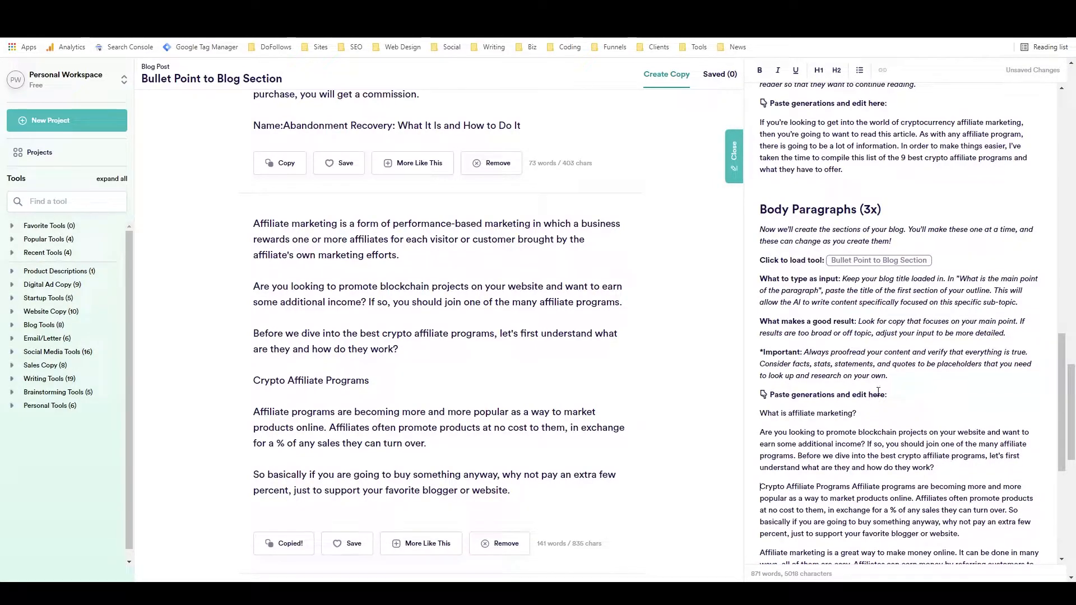
- Delete the word "revolutionary" from the outline's section title about the benefits of being a crypto affiliate
{"action": "scroll", "coordinate": [570, 392], "scroll_direction": "down", "scroll_amount": 3}
{"action": "scroll", "coordinate": [570, 393], "scroll_direction": "down", "scroll_amount": 3}
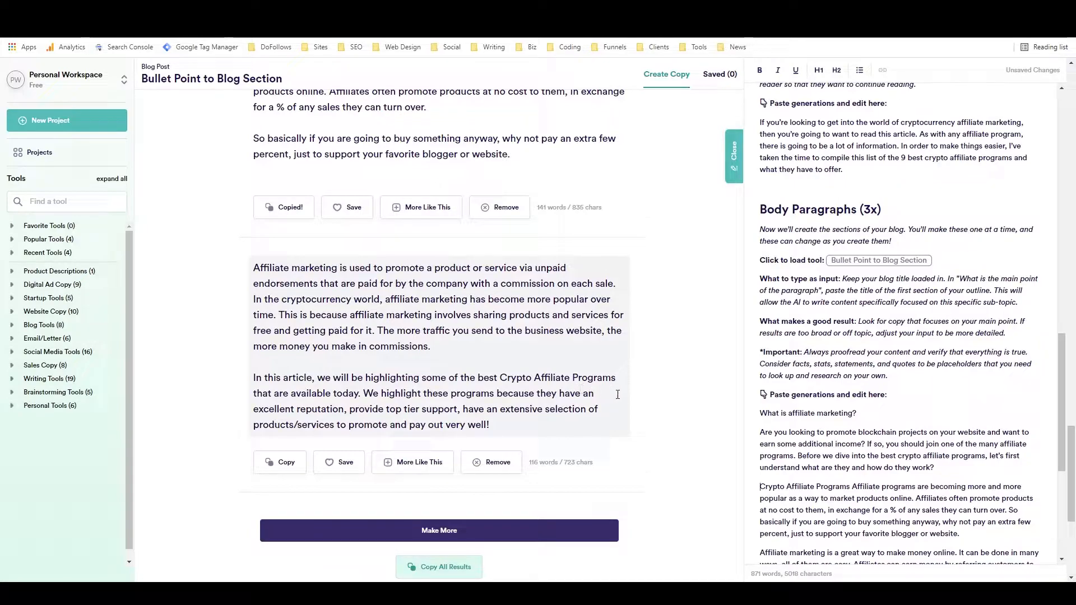
{"action": "scroll", "coordinate": [616, 395], "scroll_direction": "up", "scroll_amount": 15}
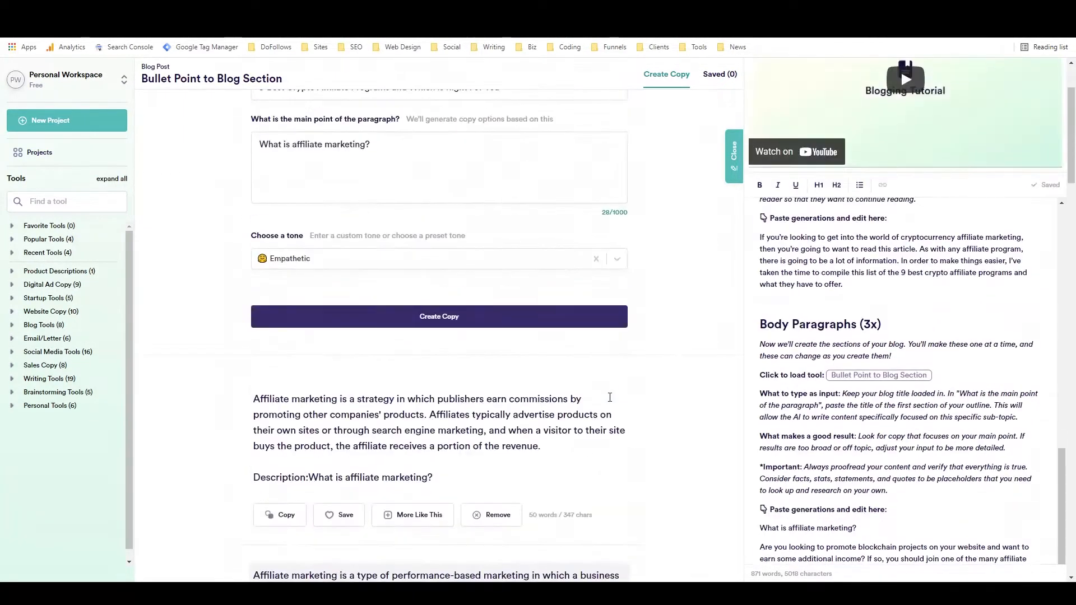
{"action": "scroll", "coordinate": [609, 397], "scroll_direction": "up", "scroll_amount": 2}
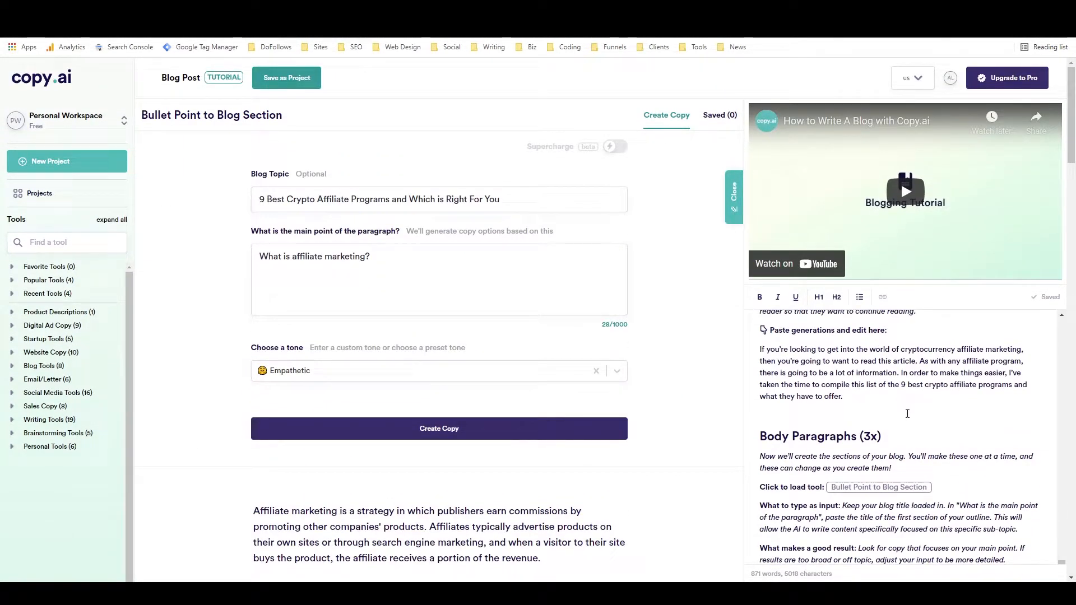
{"action": "scroll", "coordinate": [874, 400], "scroll_direction": "up", "scroll_amount": 8}
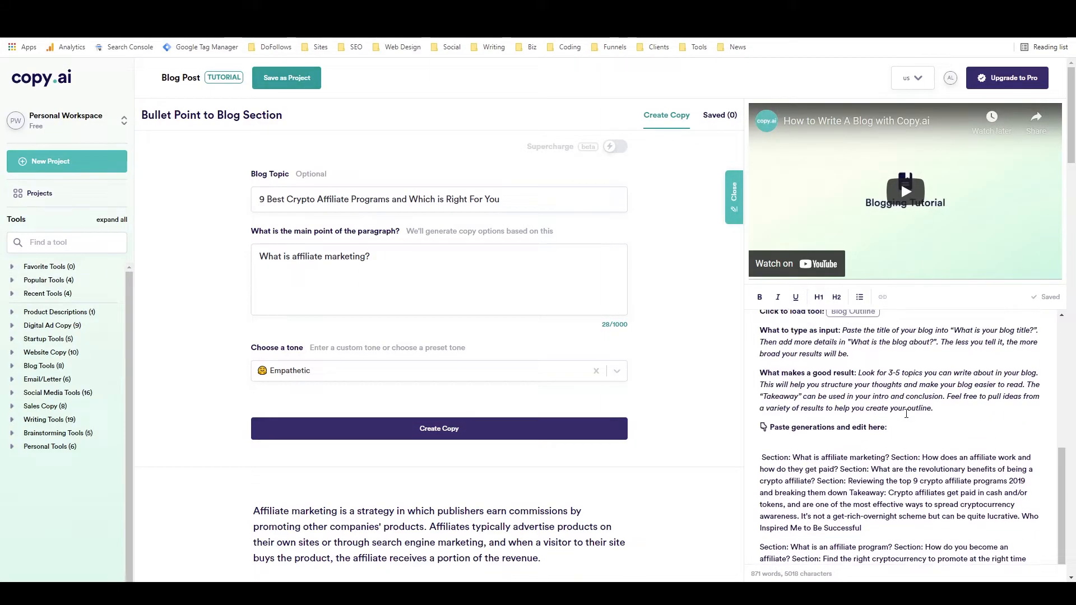
{"action": "scroll", "coordinate": [905, 415], "scroll_direction": "down", "scroll_amount": 1}
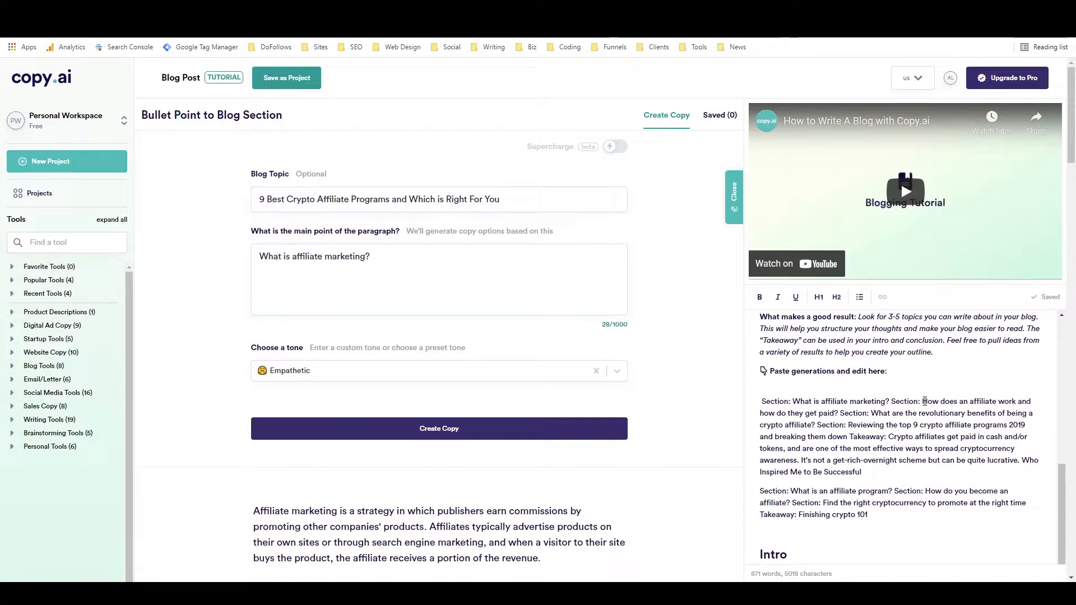
{"action": "double_click", "coordinate": [930, 412]}
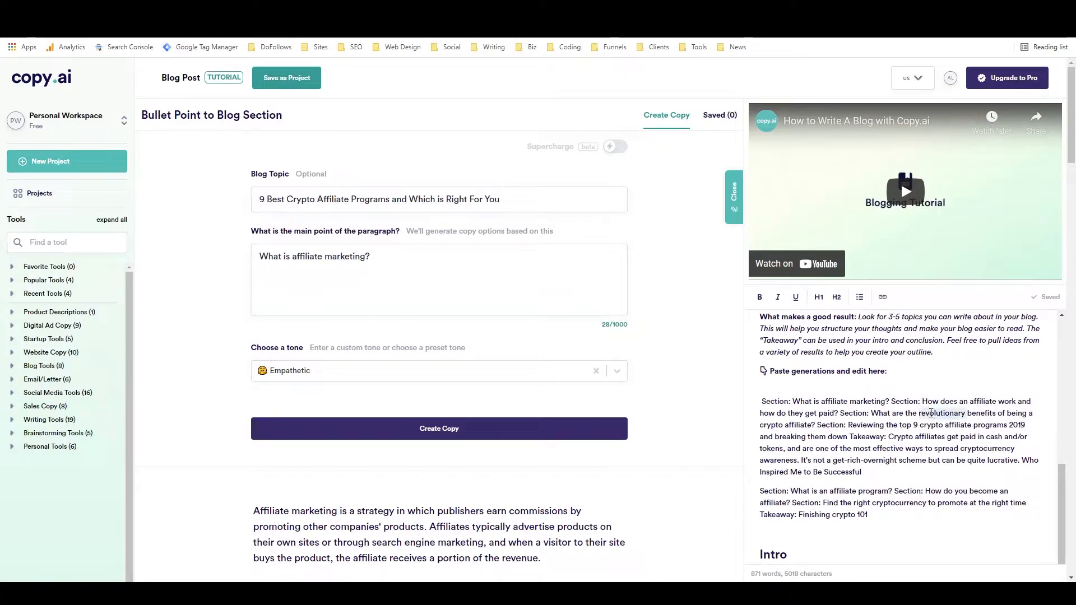
{"action": "key", "text": "BackSpace"}
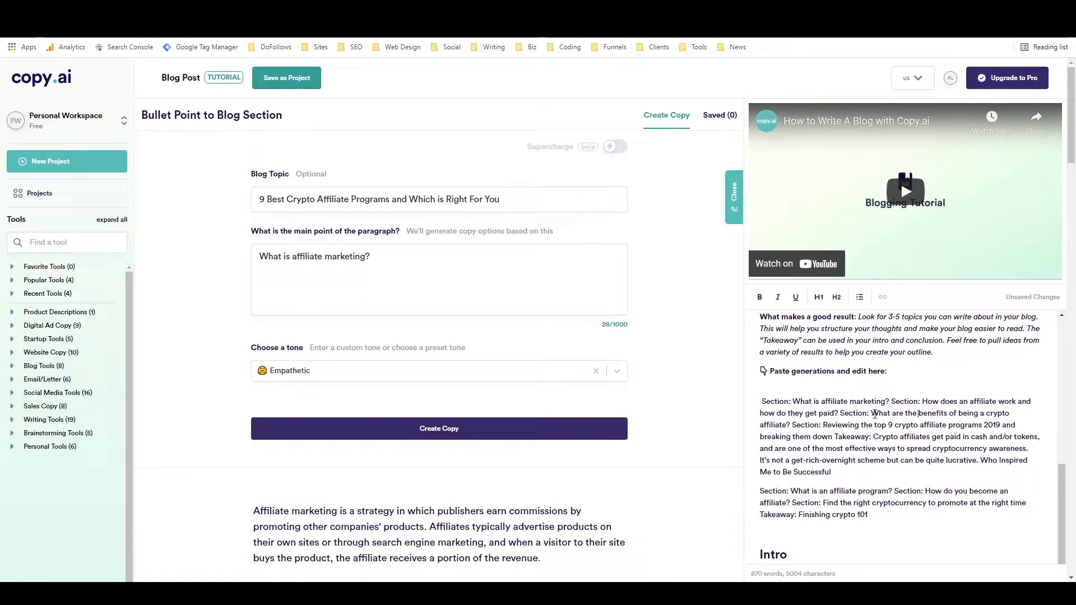
- Replace the paragraph's main point with the outline title "What are the benefits of being a crypto affiliate?" and generate new copy
{"action": "left_click_drag", "start_coordinate": [871, 414], "coordinate": [791, 425]}
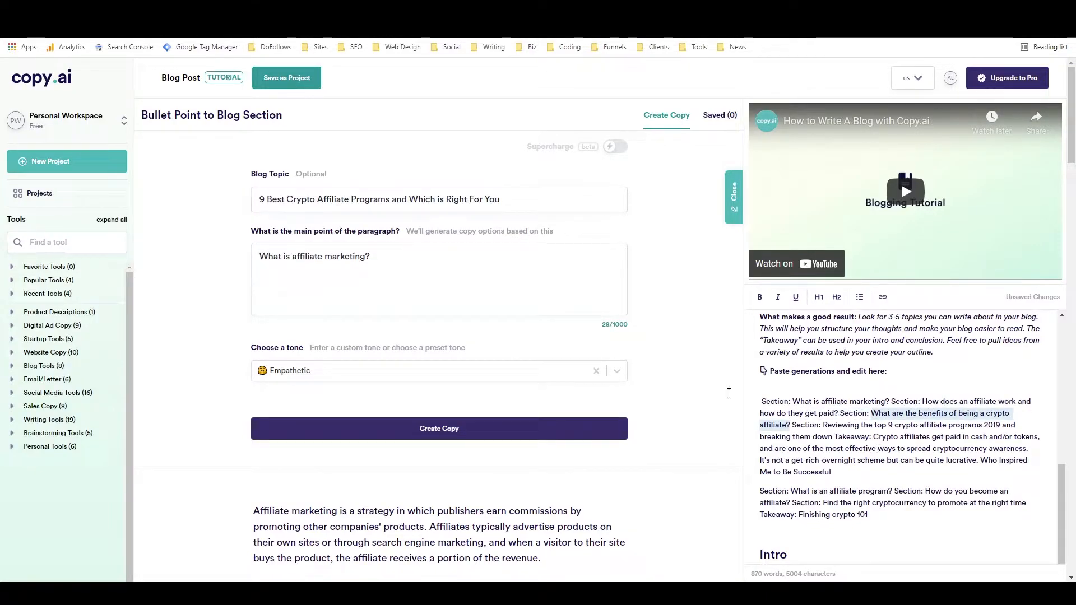
{"action": "left_click_drag", "start_coordinate": [370, 256], "coordinate": [234, 246]}
{"action": "key", "text": "ctrl+v"}
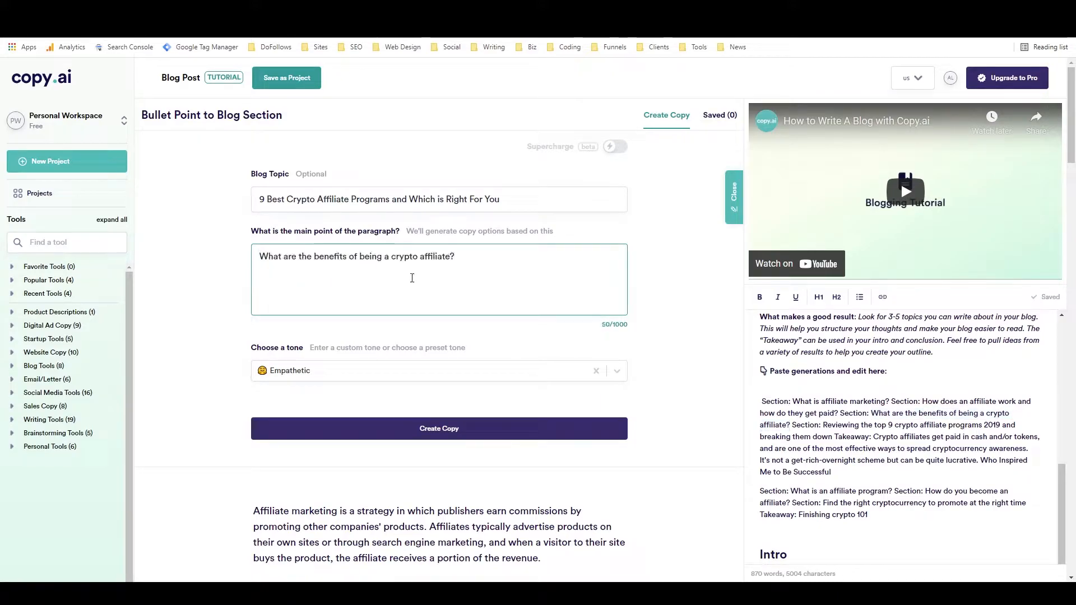
{"action": "left_click", "coordinate": [406, 428]}
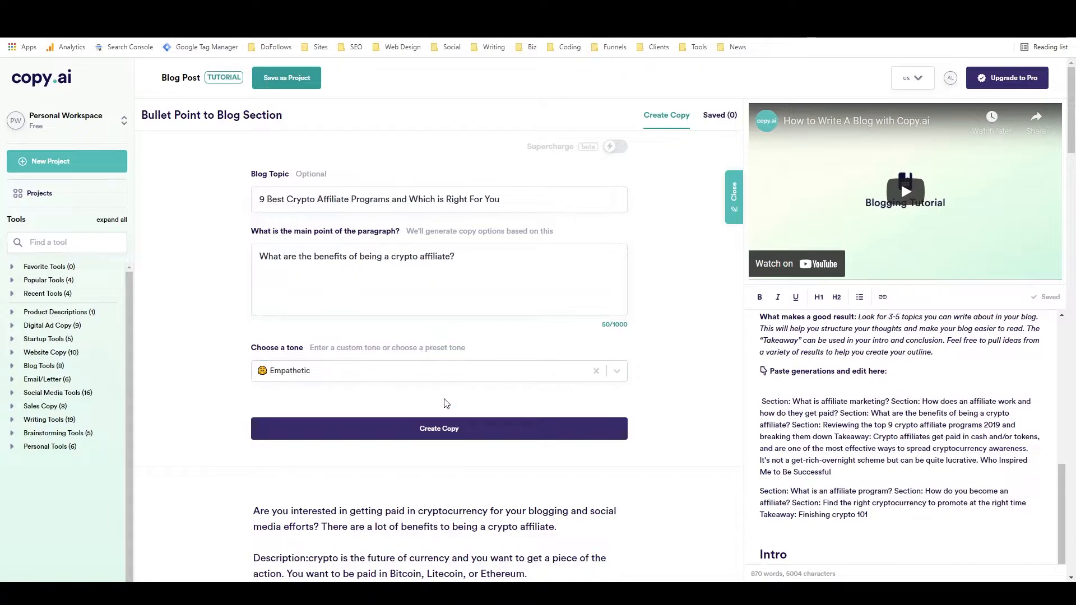
- Review the generated blog sections and copy the one beginning "Being an affiliate for a cryptocurrency product"
{"action": "scroll", "coordinate": [432, 364], "scroll_direction": "down", "scroll_amount": 3}
{"action": "scroll", "coordinate": [441, 360], "scroll_direction": "down", "scroll_amount": 2}
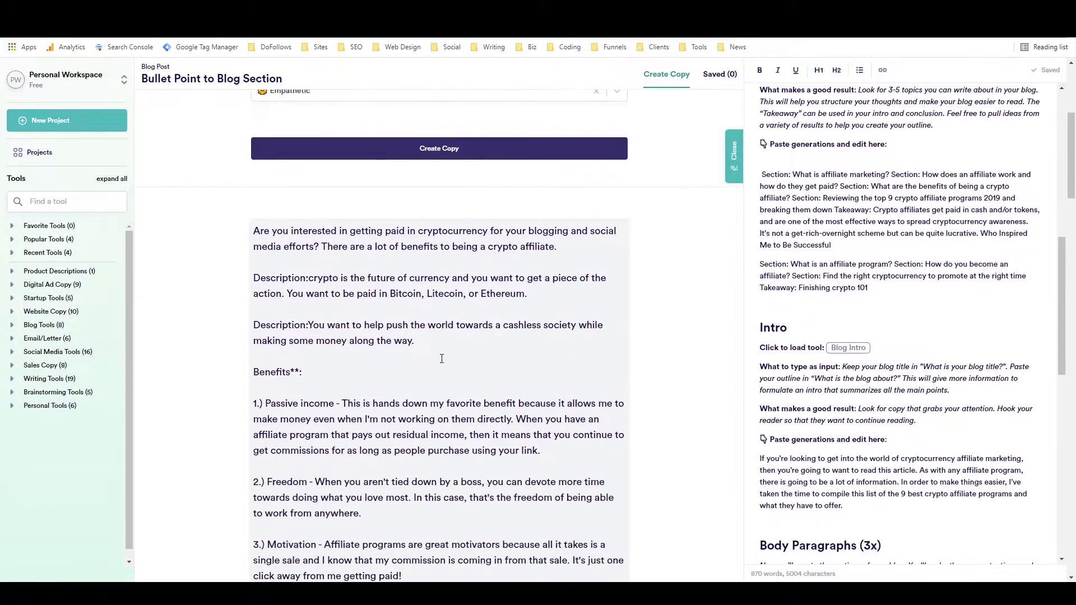
{"action": "scroll", "coordinate": [451, 348], "scroll_direction": "down", "scroll_amount": 6}
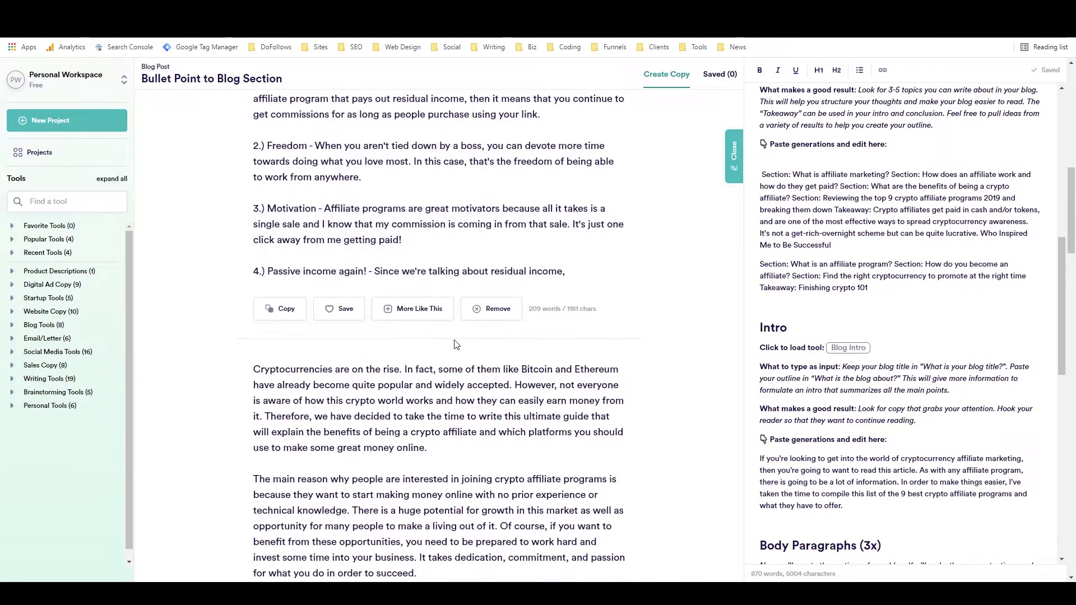
{"action": "scroll", "coordinate": [458, 344], "scroll_direction": "down", "scroll_amount": 2}
{"action": "scroll", "coordinate": [458, 340], "scroll_direction": "down", "scroll_amount": 1}
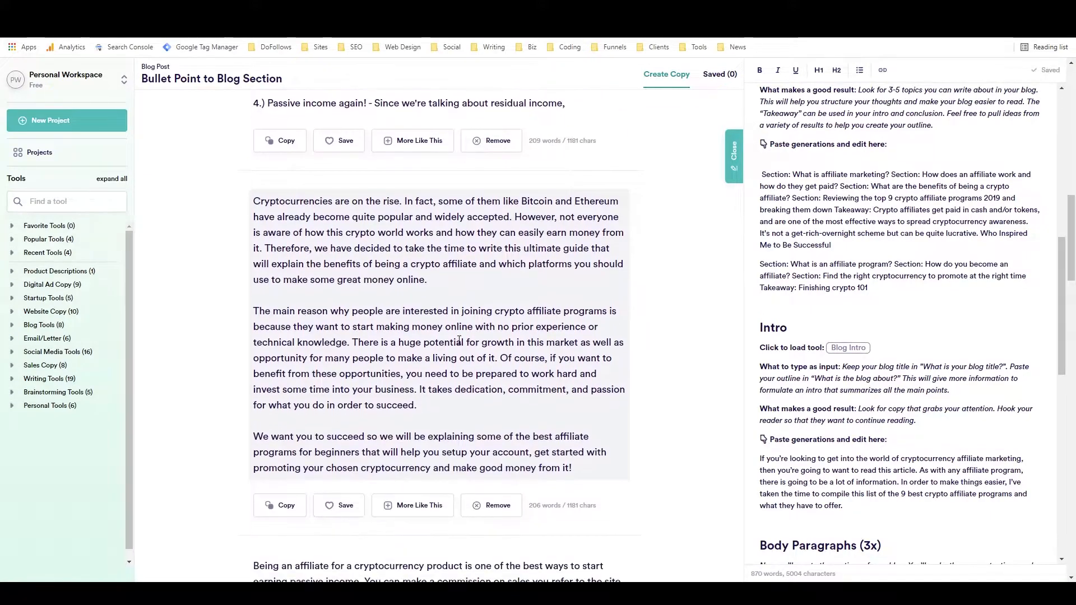
{"action": "scroll", "coordinate": [469, 315], "scroll_direction": "down", "scroll_amount": 4}
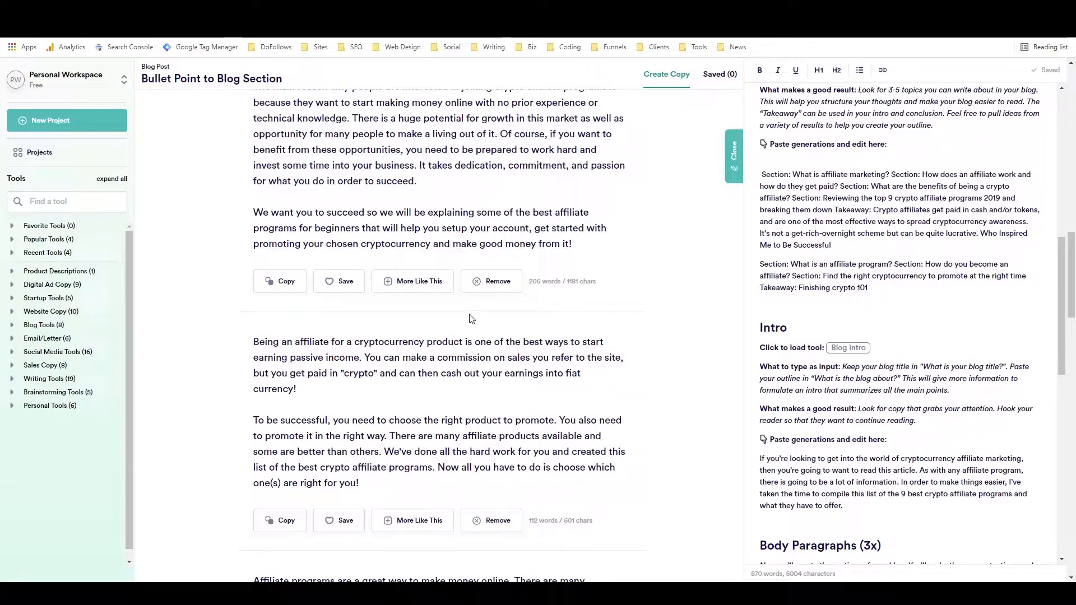
{"action": "scroll", "coordinate": [470, 317], "scroll_direction": "down", "scroll_amount": 3}
{"action": "scroll", "coordinate": [471, 315], "scroll_direction": "down", "scroll_amount": 2}
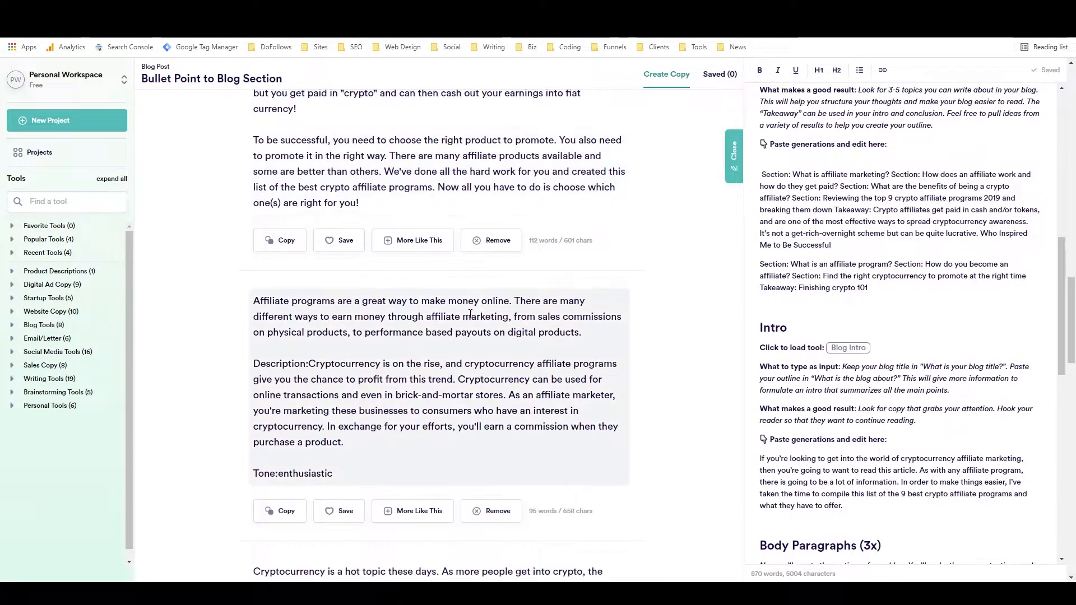
{"action": "scroll", "coordinate": [470, 315], "scroll_direction": "up", "scroll_amount": 4}
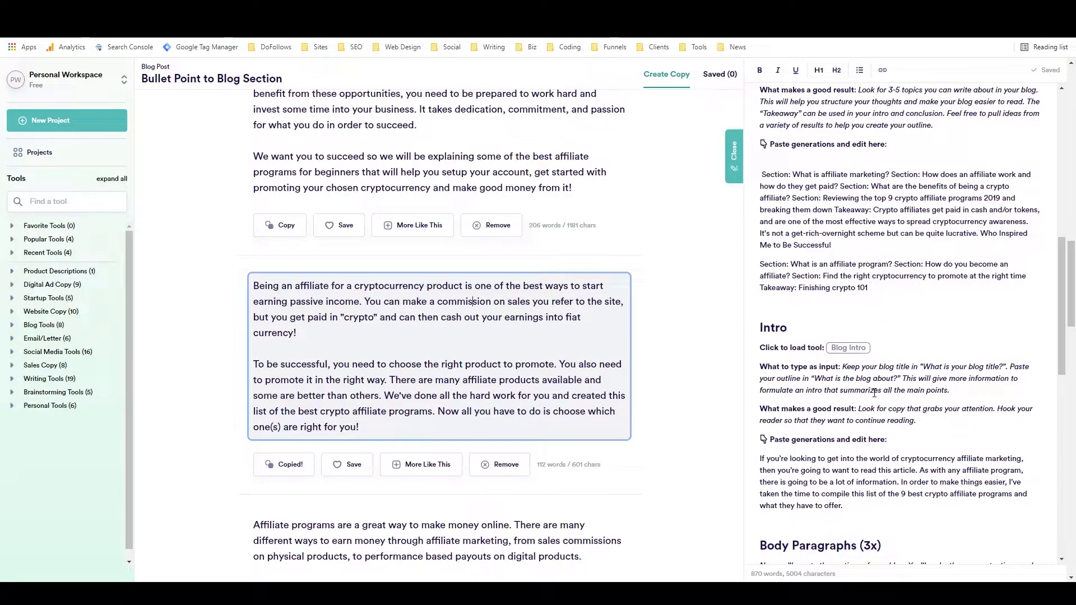
- Paste the copied section below the last body paragraph, just above the Conclusion heading, leaving an empty line before it
{"action": "scroll", "coordinate": [934, 426], "scroll_direction": "down", "scroll_amount": 3}
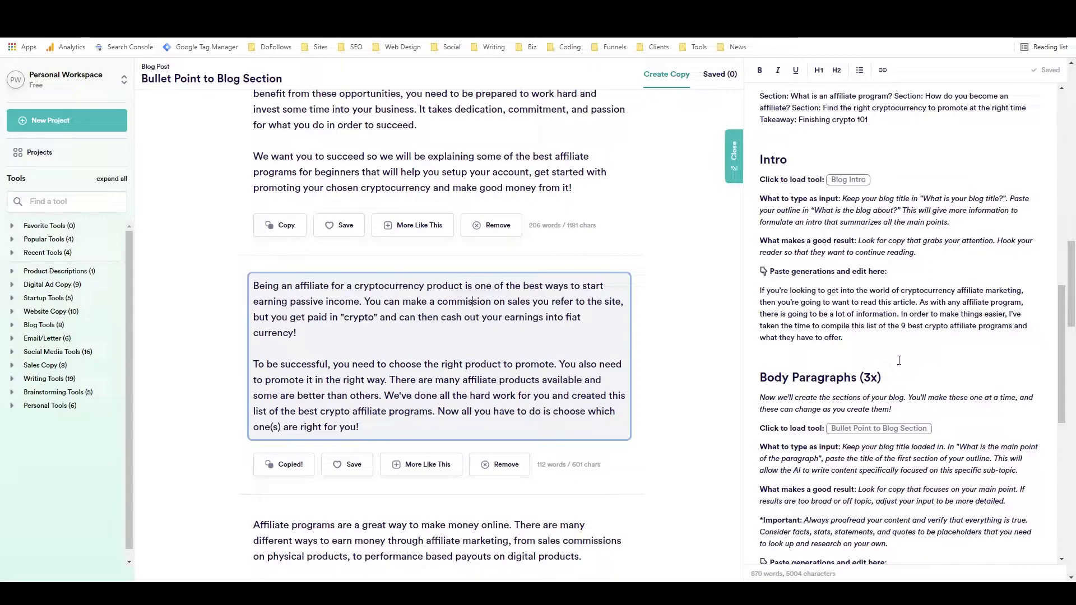
{"action": "scroll", "coordinate": [899, 360], "scroll_direction": "down", "scroll_amount": 7}
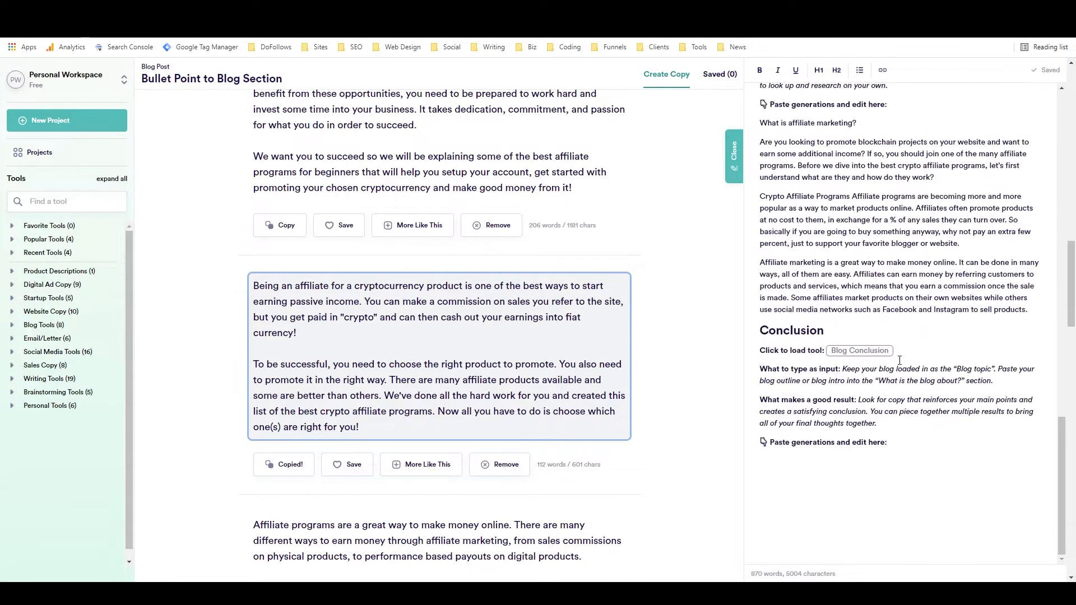
{"action": "scroll", "coordinate": [899, 361], "scroll_direction": "up", "scroll_amount": 1}
{"action": "left_click", "coordinate": [1019, 421]}
{"action": "key", "text": "Return"}
{"action": "key", "text": "Return"}
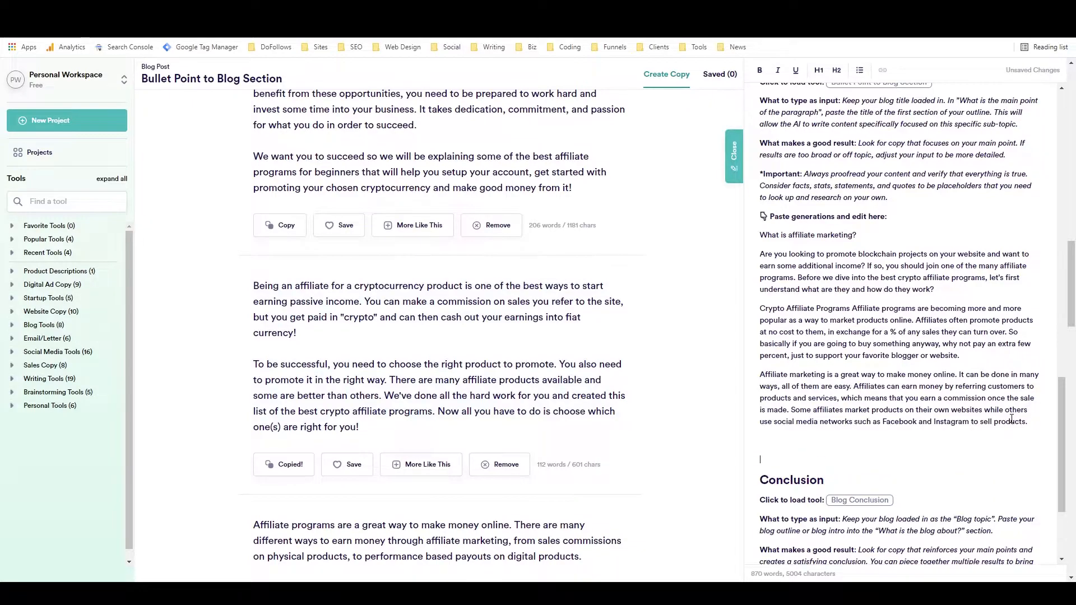
{"action": "key", "text": "ctrl+v"}
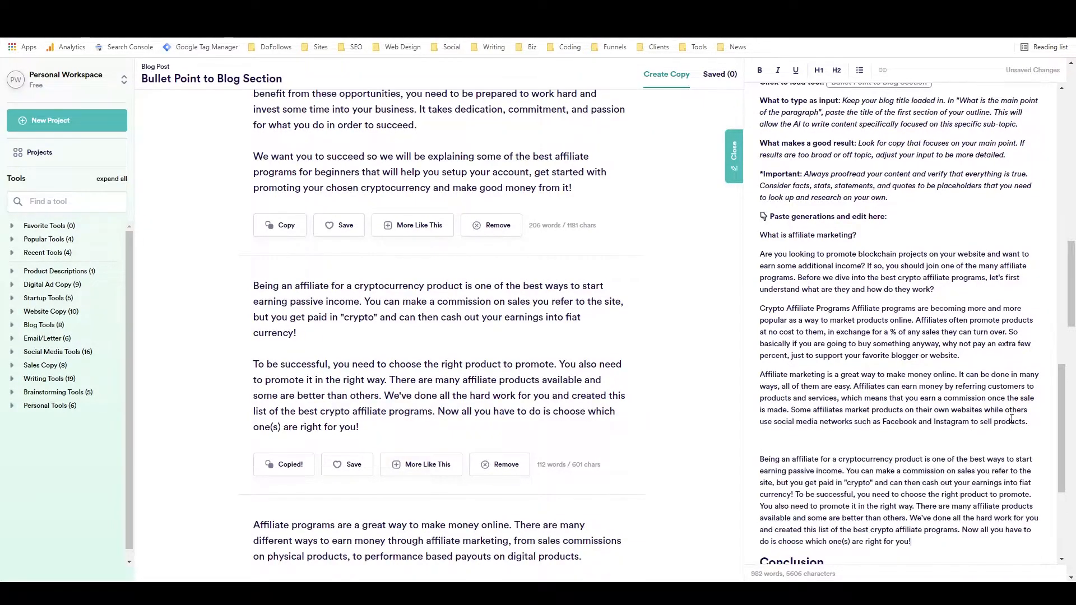
- Copy the main point "What are the benefits of being a crypto affiliate?" and paste it as the heading line above the new body section
{"action": "scroll", "coordinate": [565, 241], "scroll_direction": "up", "scroll_amount": 15}
{"action": "scroll", "coordinate": [565, 241], "scroll_direction": "up", "scroll_amount": 4}
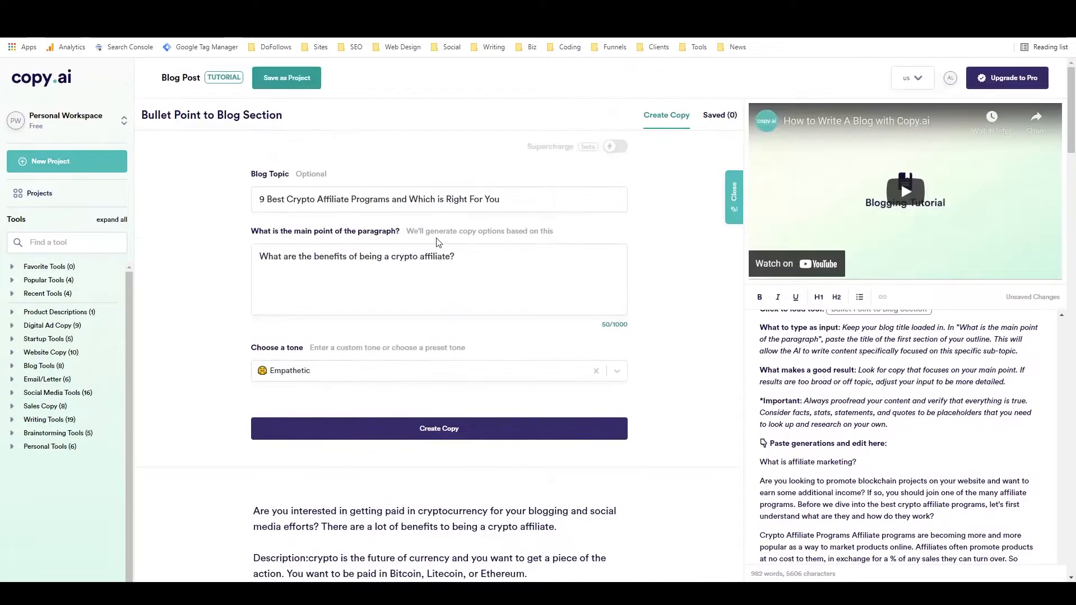
{"action": "triple_click", "coordinate": [362, 257]}
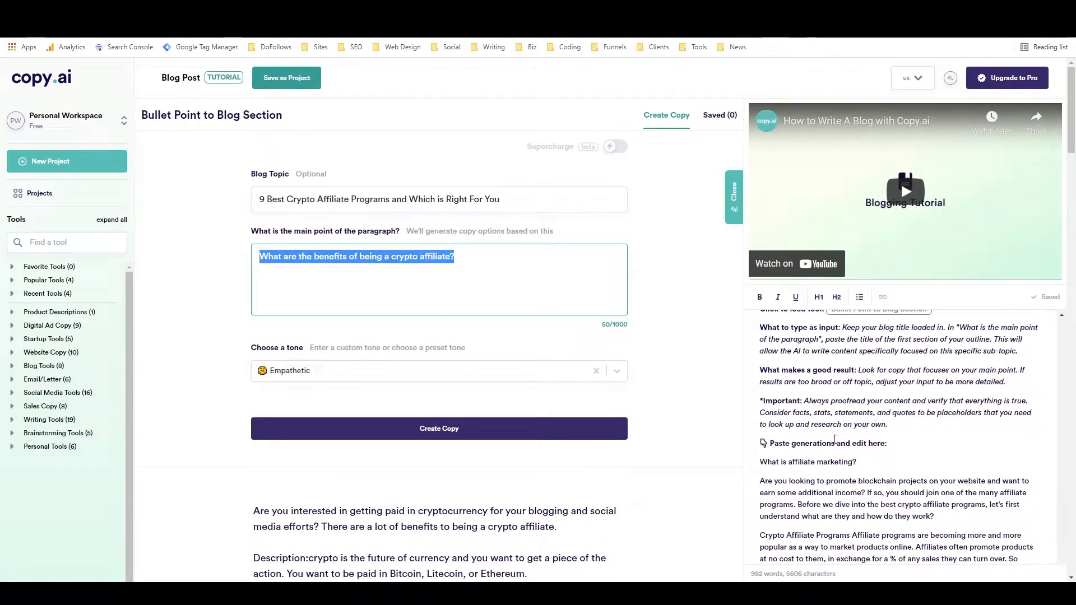
{"action": "scroll", "coordinate": [896, 437], "scroll_direction": "down", "scroll_amount": 3}
{"action": "left_click", "coordinate": [796, 498]}
{"action": "key", "text": "ctrl+v"}
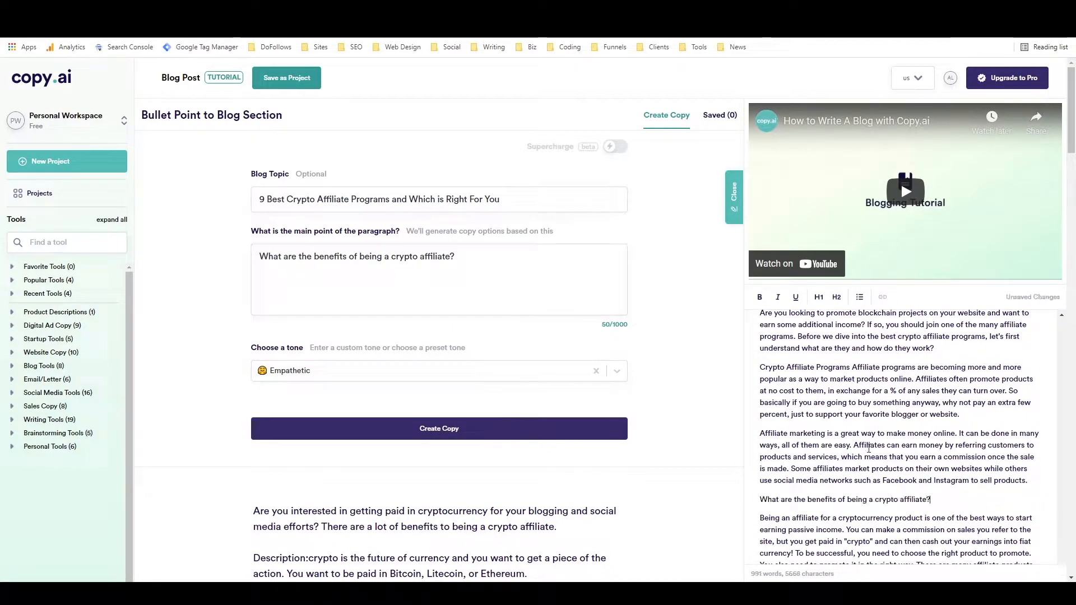
- Copy the outline title "How do you become an affiliate?" and replace the paragraph's main point with it
{"action": "scroll", "coordinate": [872, 447], "scroll_direction": "up", "scroll_amount": 3}
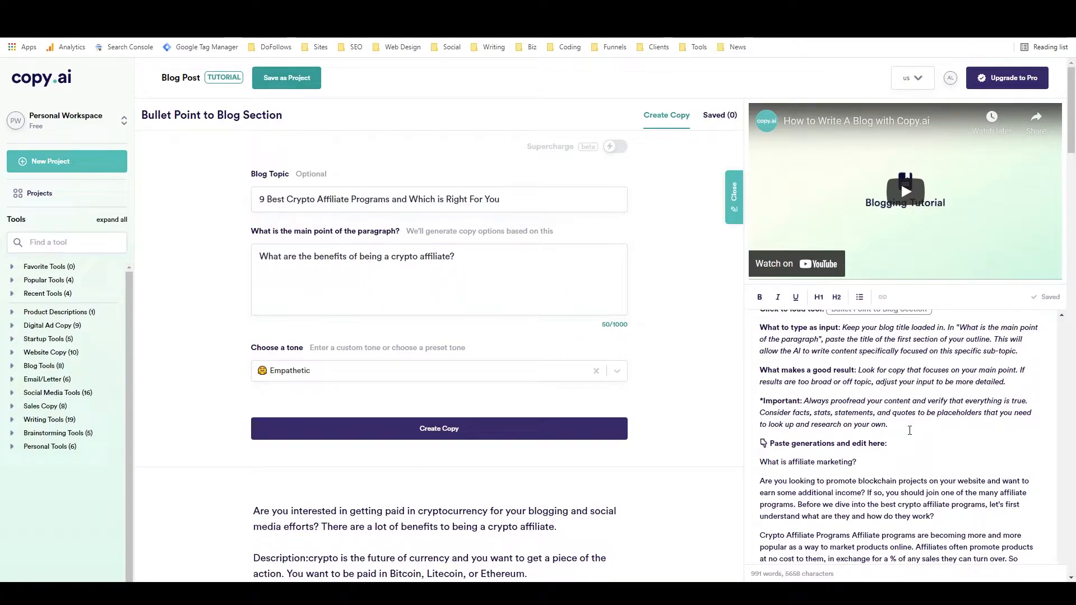
{"action": "scroll", "coordinate": [919, 426], "scroll_direction": "up", "scroll_amount": 2}
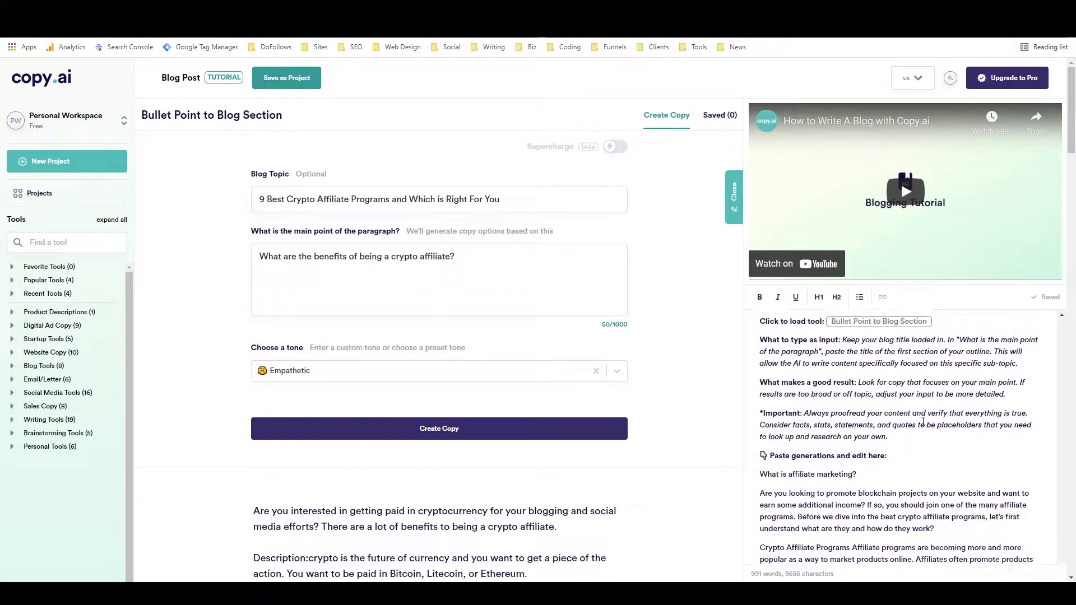
{"action": "scroll", "coordinate": [923, 426], "scroll_direction": "up", "scroll_amount": 5}
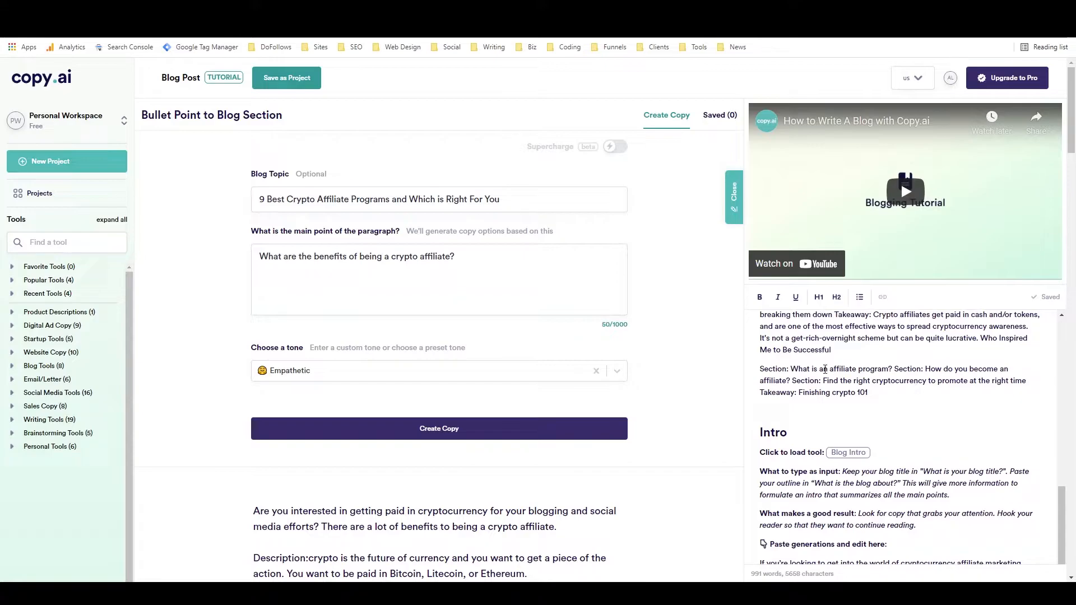
{"action": "scroll", "coordinate": [902, 379], "scroll_direction": "up", "scroll_amount": 1}
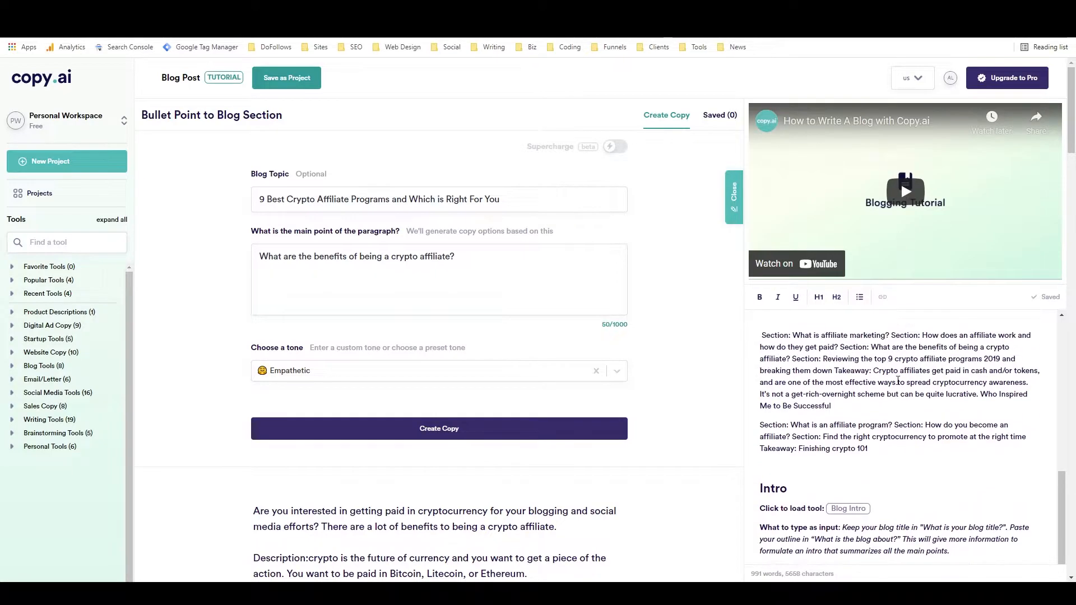
{"action": "left_click_drag", "start_coordinate": [924, 425], "coordinate": [790, 441]}
{"action": "key", "text": "ctrl+c"}
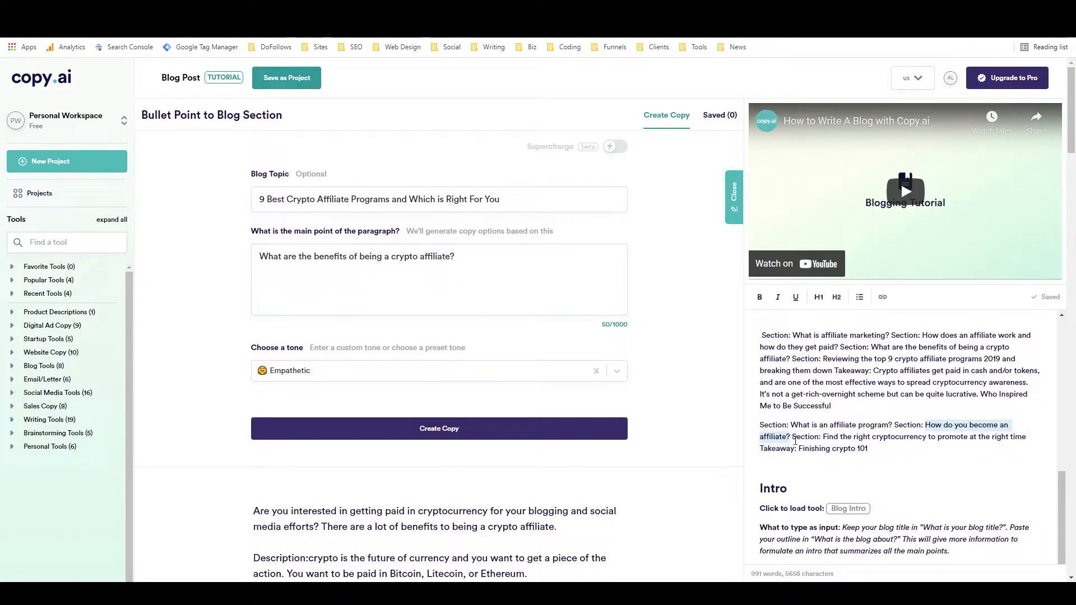
{"action": "left_click_drag", "start_coordinate": [490, 277], "coordinate": [227, 269]}
{"action": "key", "text": "ctrl+v"}
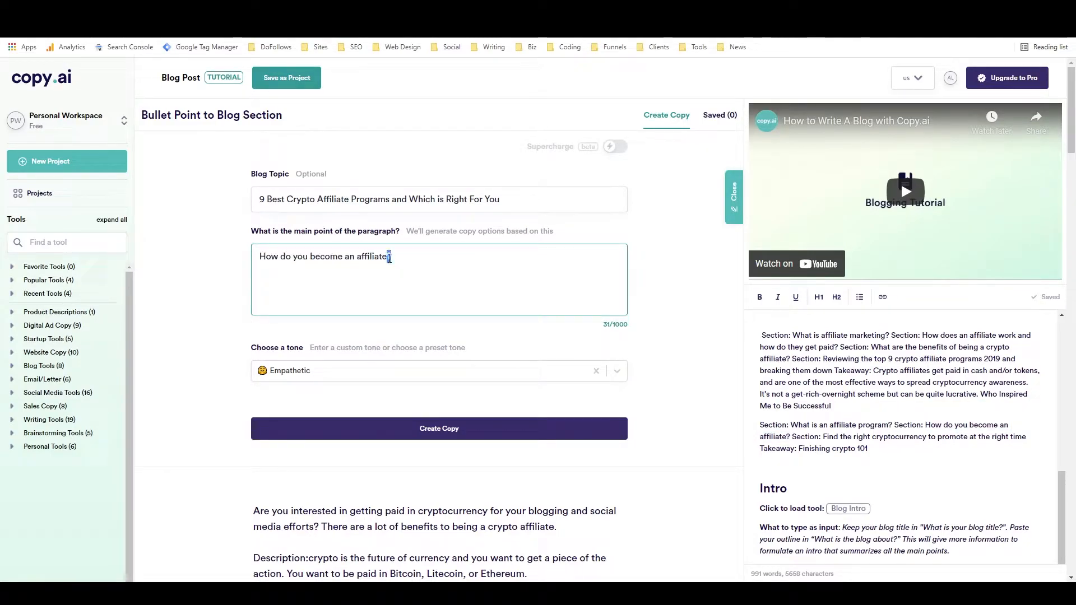
- Extend the main point to "How do you become an affiliate marketer?", copy that question and generate new copy
{"action": "key", "text": "Left"}
{"action": "type", "text": "marketer"}
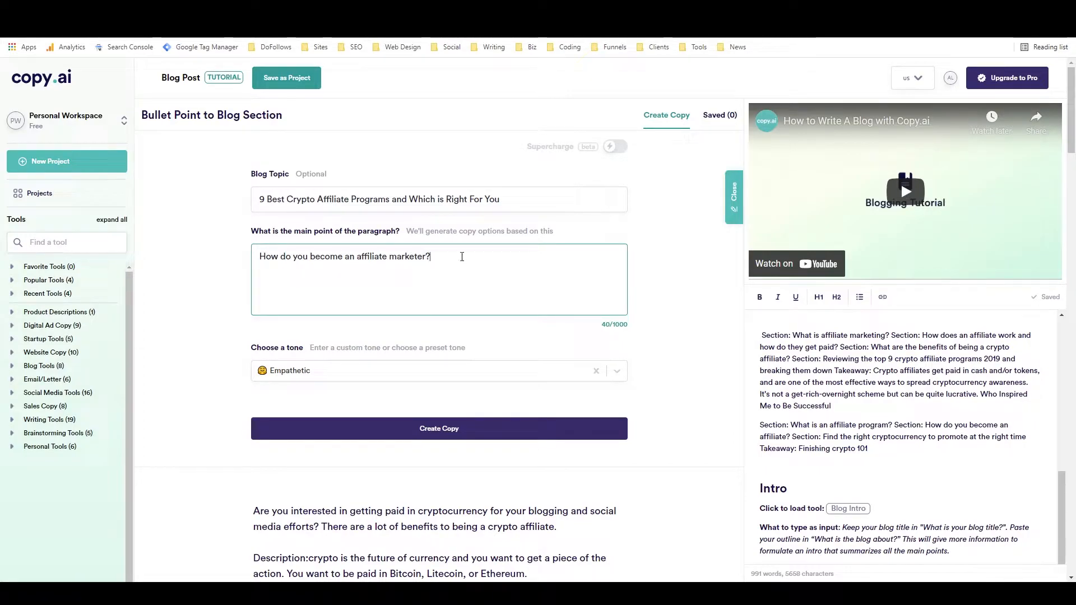
{"action": "left_click_drag", "start_coordinate": [463, 257], "coordinate": [239, 249]}
{"action": "left_click", "coordinate": [505, 281]}
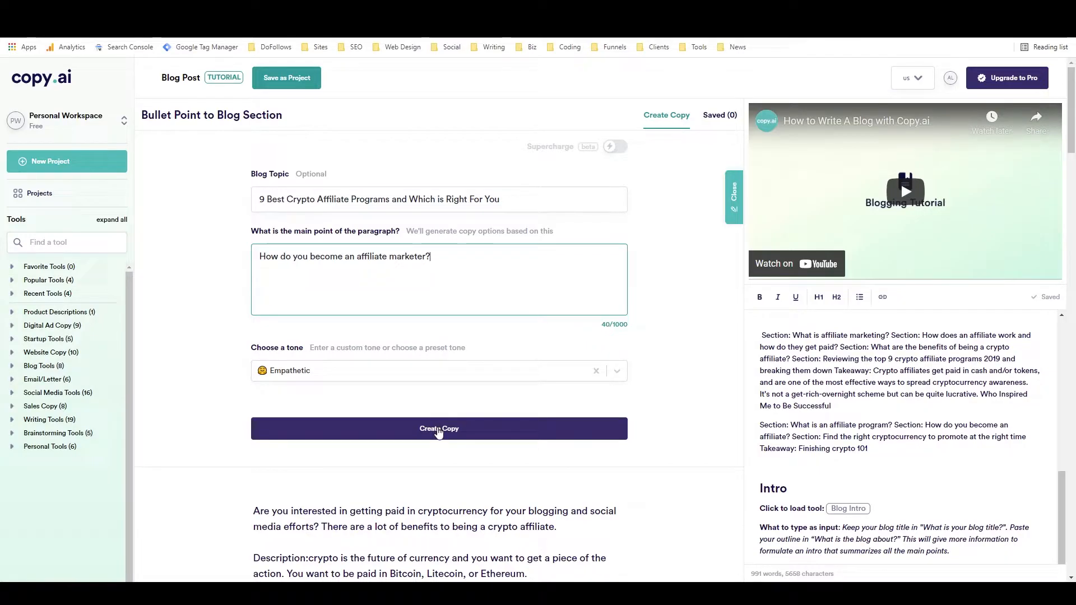
{"action": "left_click", "coordinate": [438, 431]}
- Paste the copied question as a heading line after the last body paragraph, above the Conclusion heading, and add an empty line below it
{"action": "scroll", "coordinate": [887, 434], "scroll_direction": "down", "scroll_amount": 10}
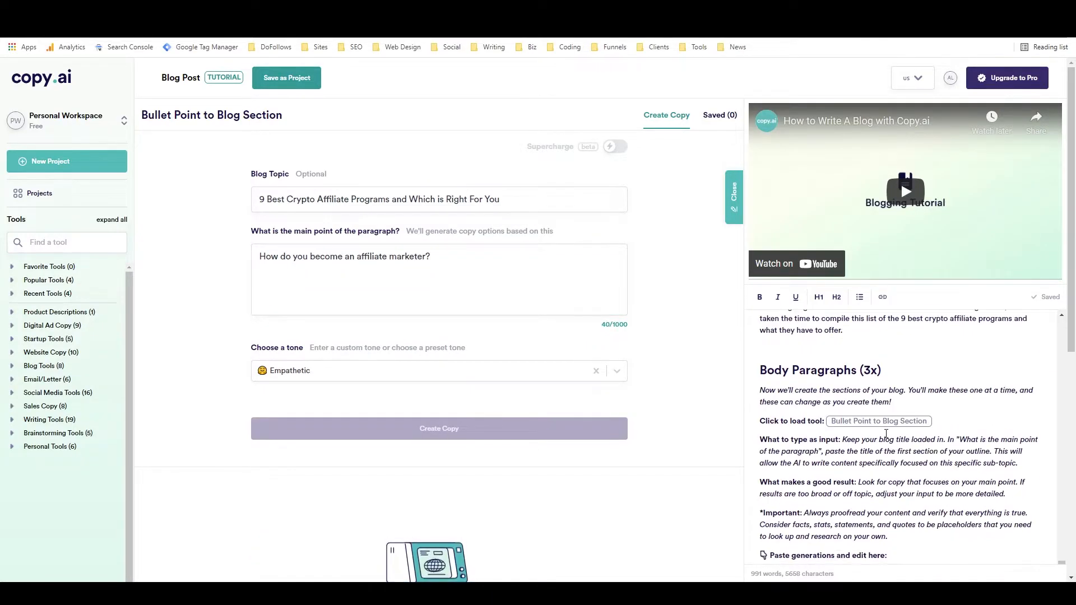
{"action": "scroll", "coordinate": [887, 435], "scroll_direction": "down", "scroll_amount": 1}
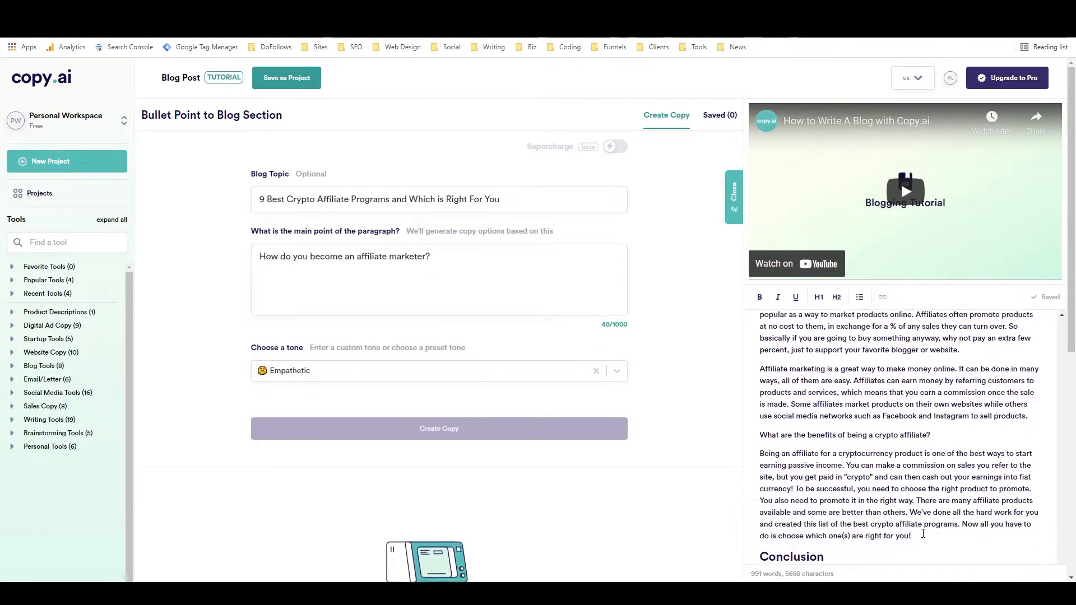
{"action": "left_click", "coordinate": [923, 530]}
{"action": "key", "text": "Return"}
{"action": "key", "text": "ctrl+v"}
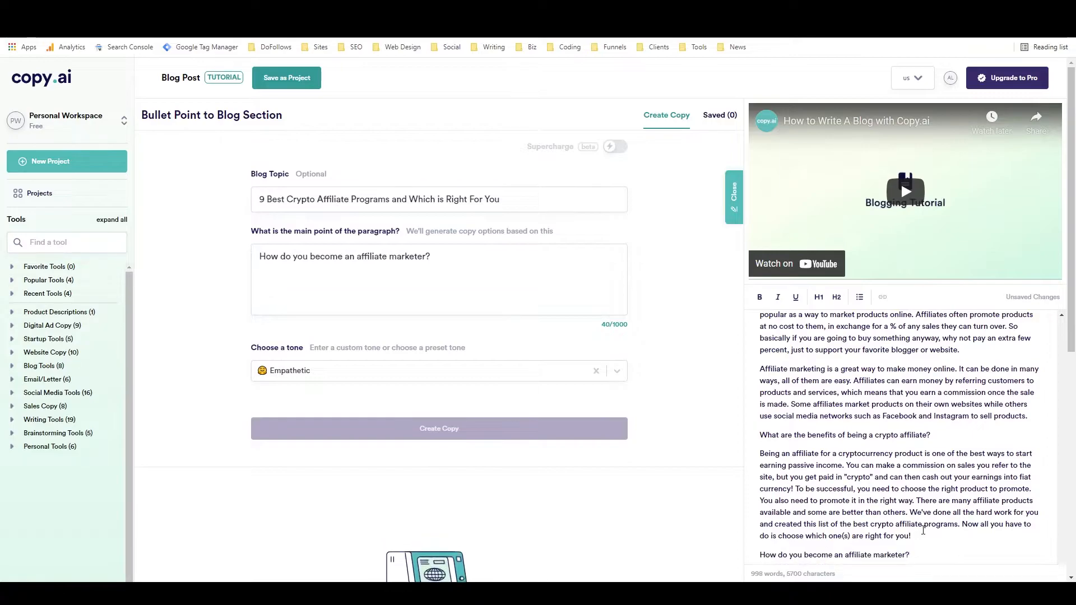
{"action": "scroll", "coordinate": [922, 487], "scroll_direction": "down", "scroll_amount": 1}
{"action": "key", "text": "Return"}
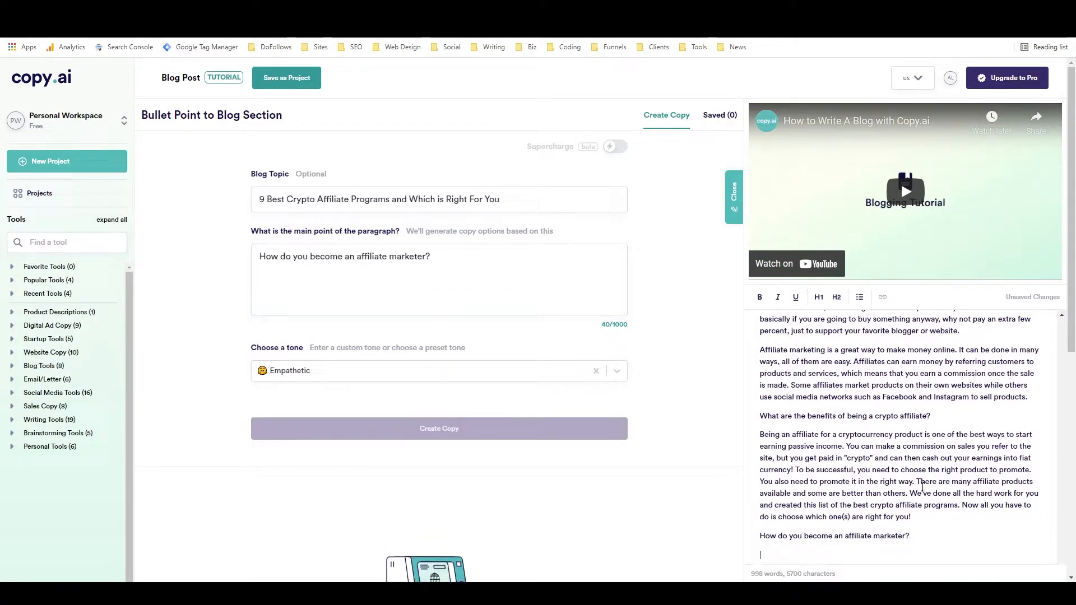
- Review the generated sections and copy the one beginning "One of the easiest ways to get started" into the empty line under the new heading
{"action": "scroll", "coordinate": [921, 486], "scroll_direction": "down", "scroll_amount": 1}
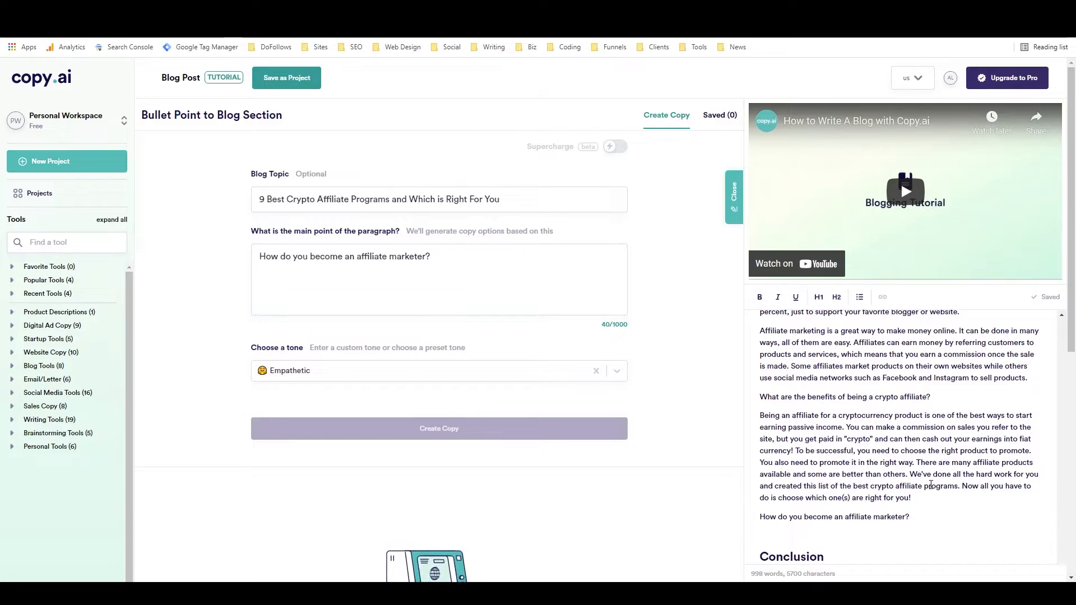
{"action": "scroll", "coordinate": [928, 485], "scroll_direction": "down", "scroll_amount": 4}
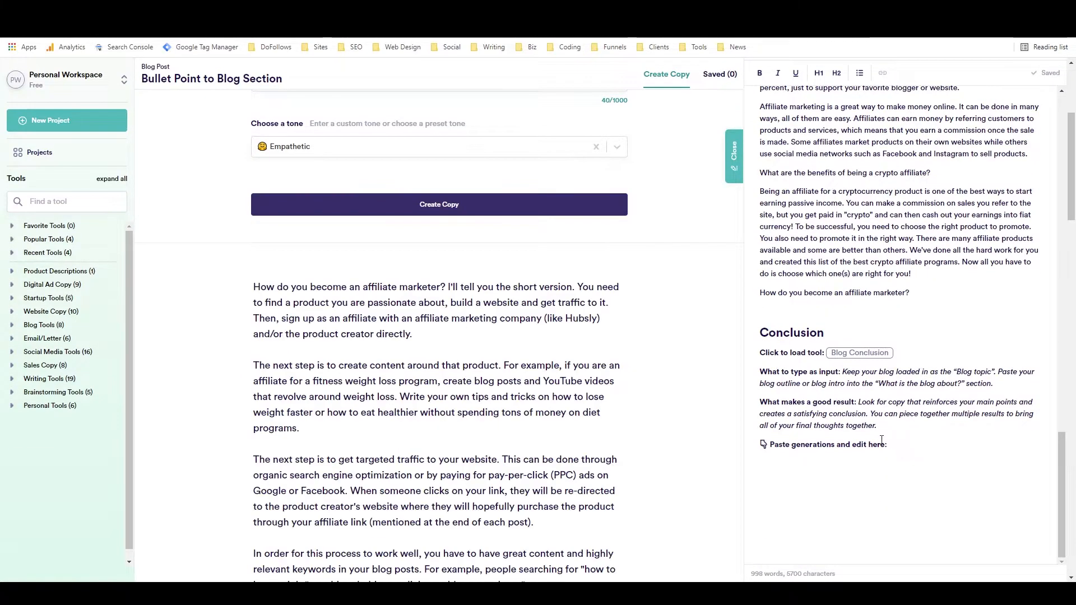
{"action": "scroll", "coordinate": [503, 373], "scroll_direction": "down", "scroll_amount": 4}
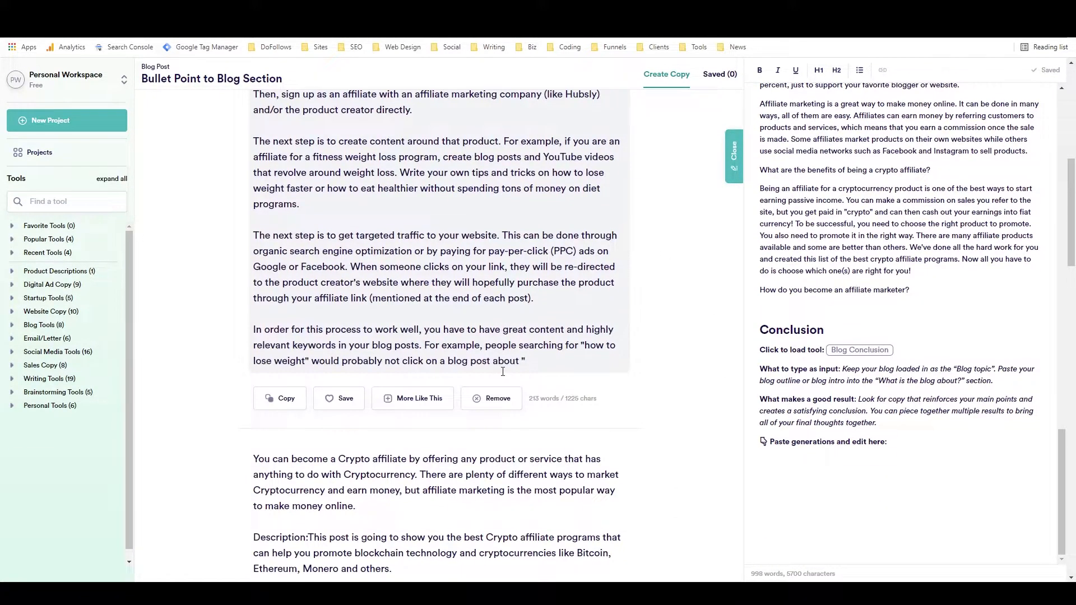
{"action": "scroll", "coordinate": [502, 371], "scroll_direction": "up", "scroll_amount": 2}
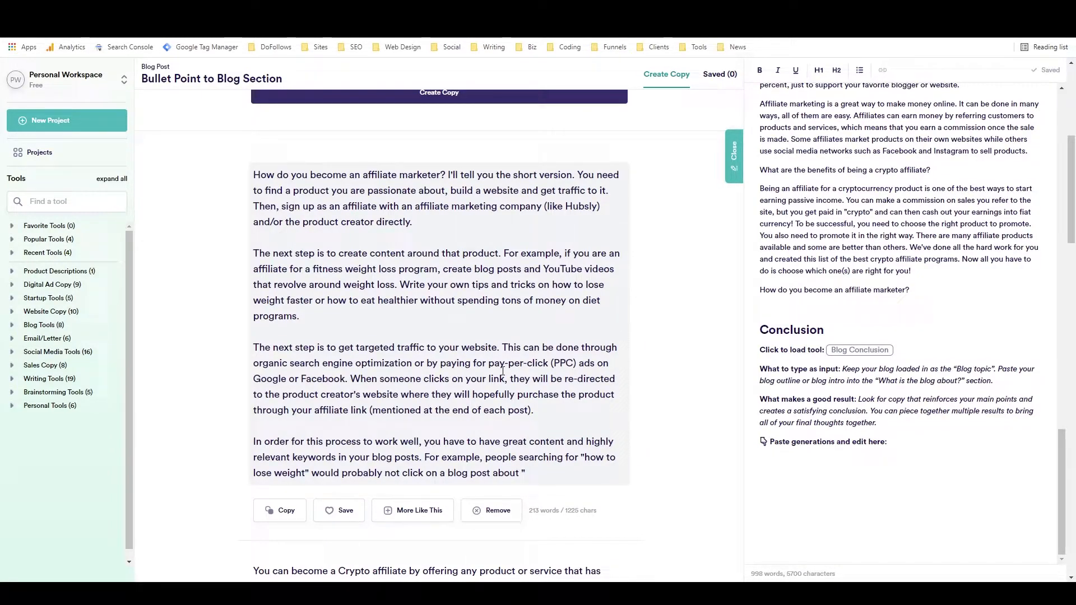
{"action": "scroll", "coordinate": [497, 368], "scroll_direction": "down", "scroll_amount": 5}
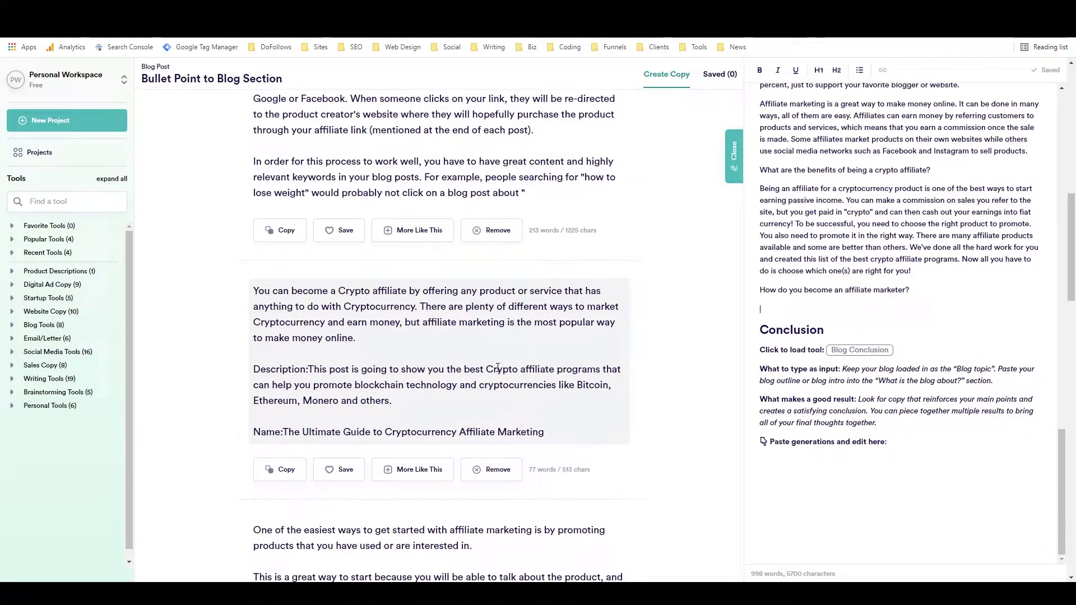
{"action": "scroll", "coordinate": [498, 368], "scroll_direction": "down", "scroll_amount": 4}
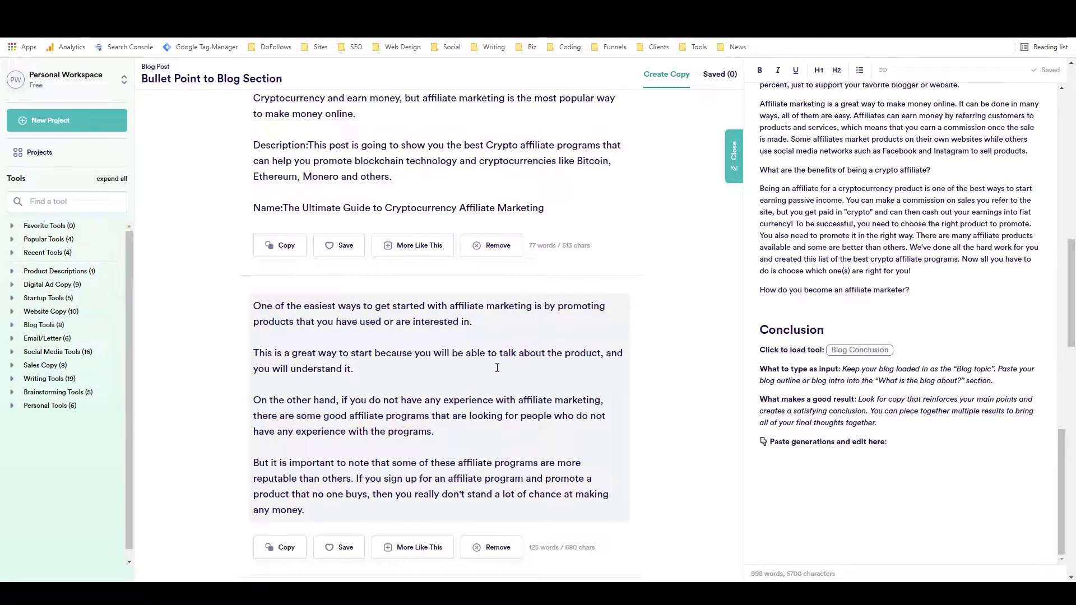
{"action": "scroll", "coordinate": [481, 378], "scroll_direction": "down", "scroll_amount": 2}
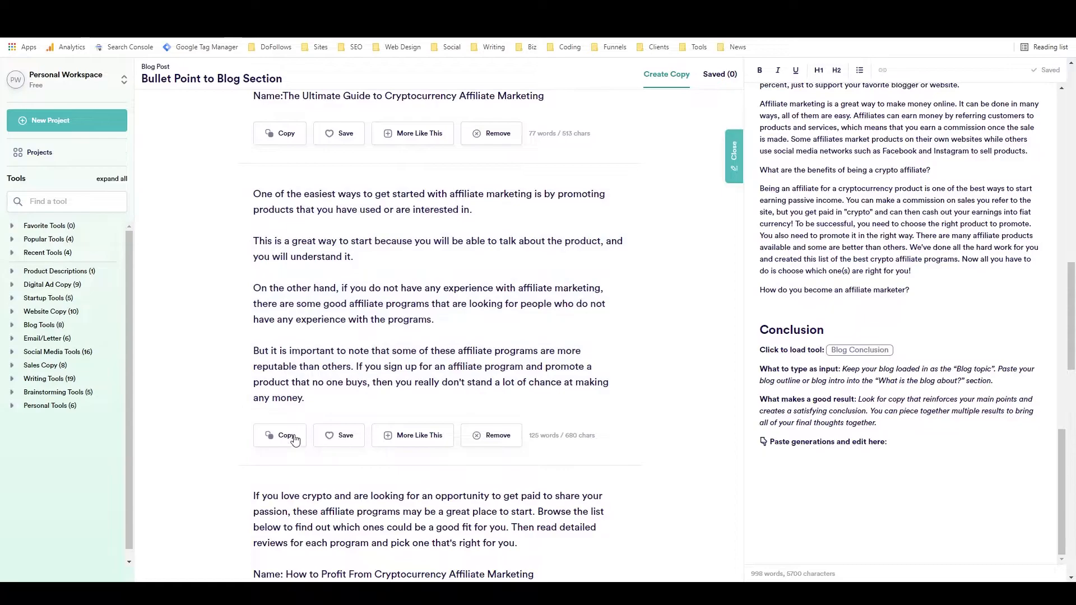
{"action": "left_click", "coordinate": [285, 435]}
{"action": "key", "text": "ctrl+v"}
- Load the Blog Conclusion tool, describe the blog as "crypto affiliate programs, cryptocurrency for beginners" and generate copy
{"action": "left_click", "coordinate": [858, 350]}
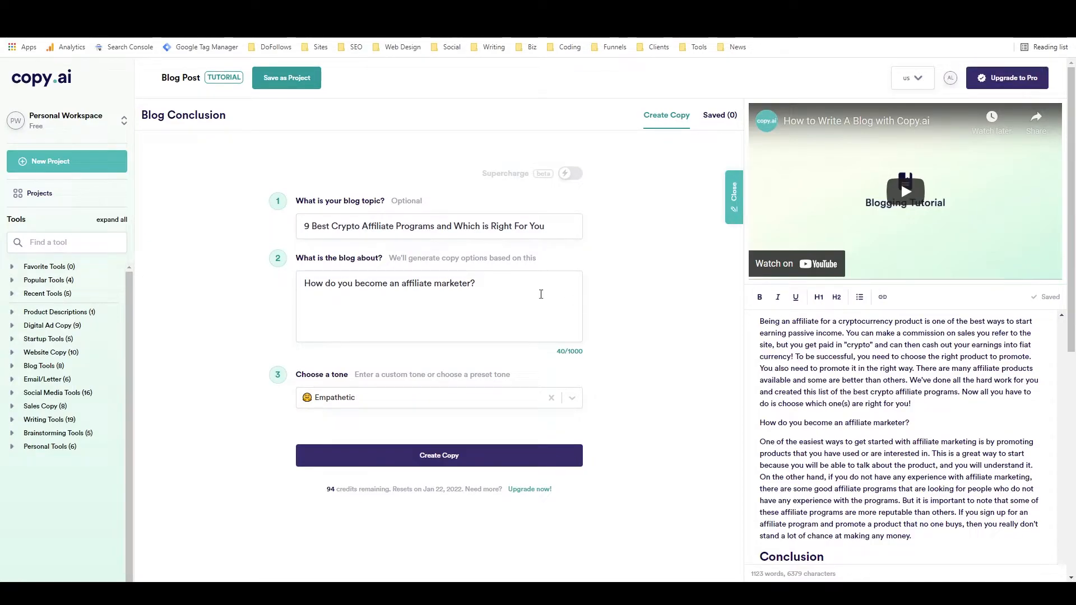
{"action": "triple_click", "coordinate": [541, 294]}
{"action": "type", "text": "c"}
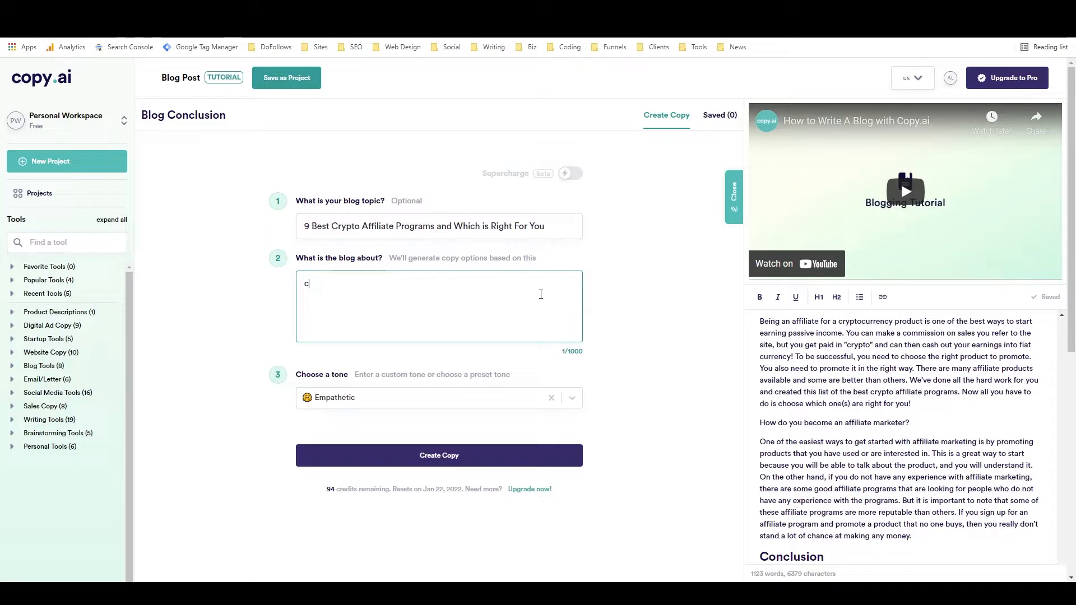
{"action": "type", "text": "rypto affiliate programs, cryptocurrency for beginners"}
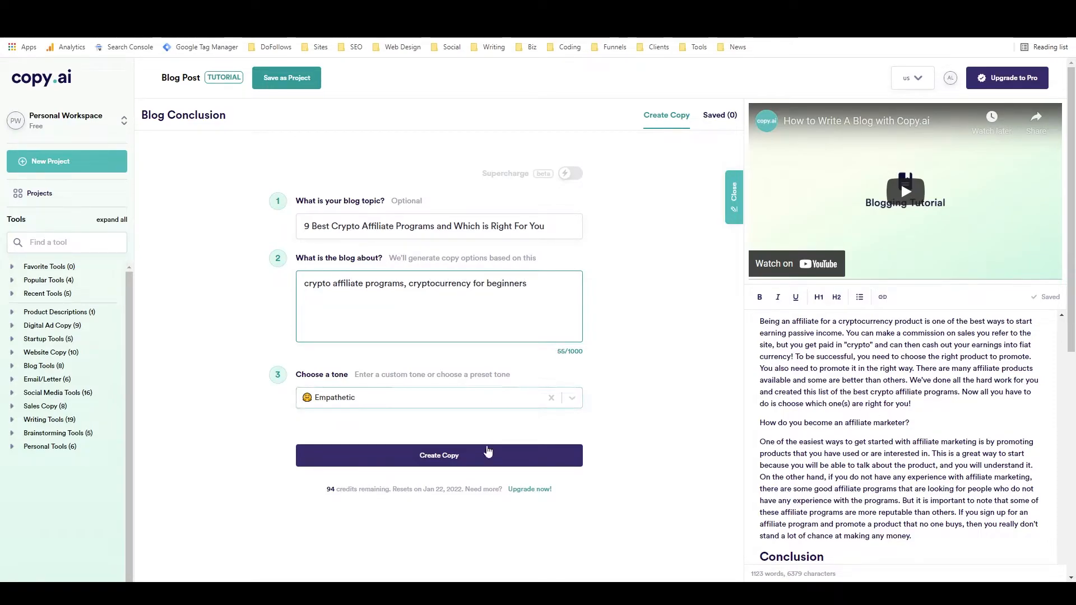
{"action": "left_click", "coordinate": [487, 451]}
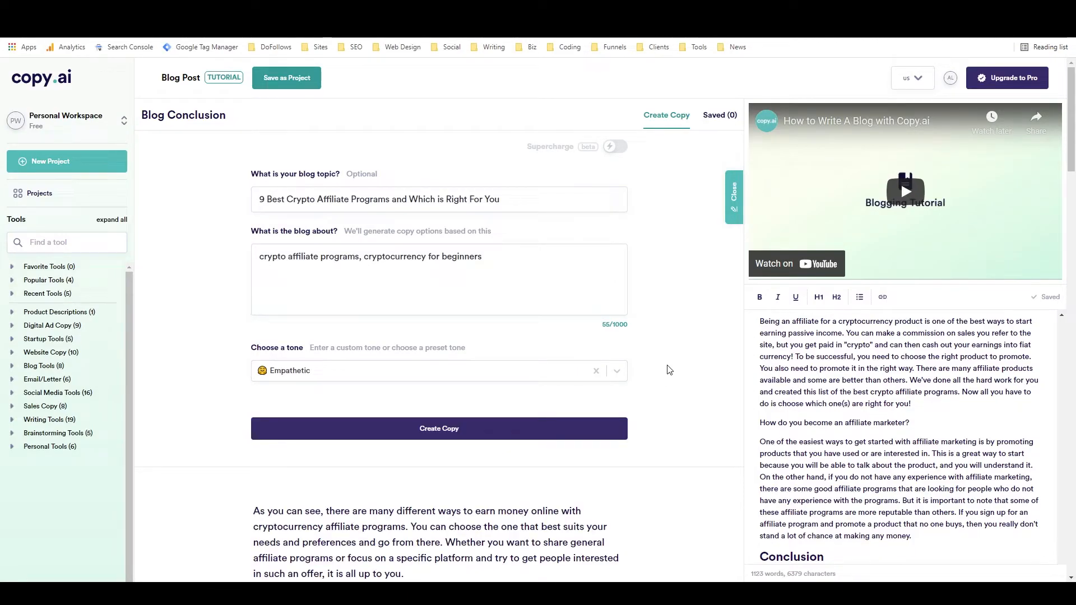
- Copy the generated conclusion beginning "Ultimately, the decision to become a crypto affiliate" and paste it into the Conclusion section of the document
{"action": "scroll", "coordinate": [670, 364], "scroll_direction": "down", "scroll_amount": 3}
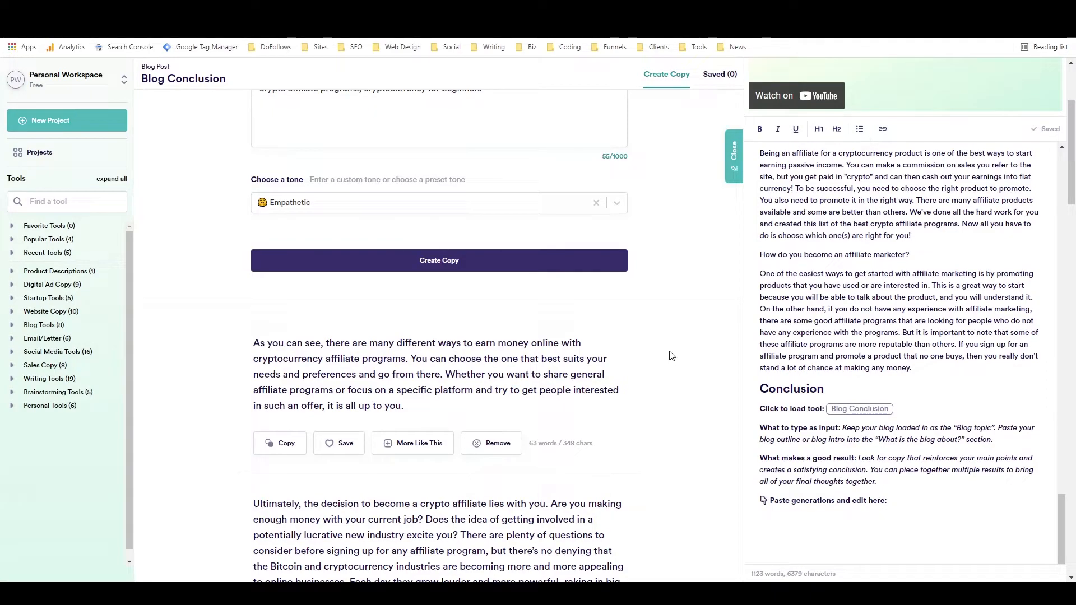
{"action": "scroll", "coordinate": [670, 356], "scroll_direction": "down", "scroll_amount": 3}
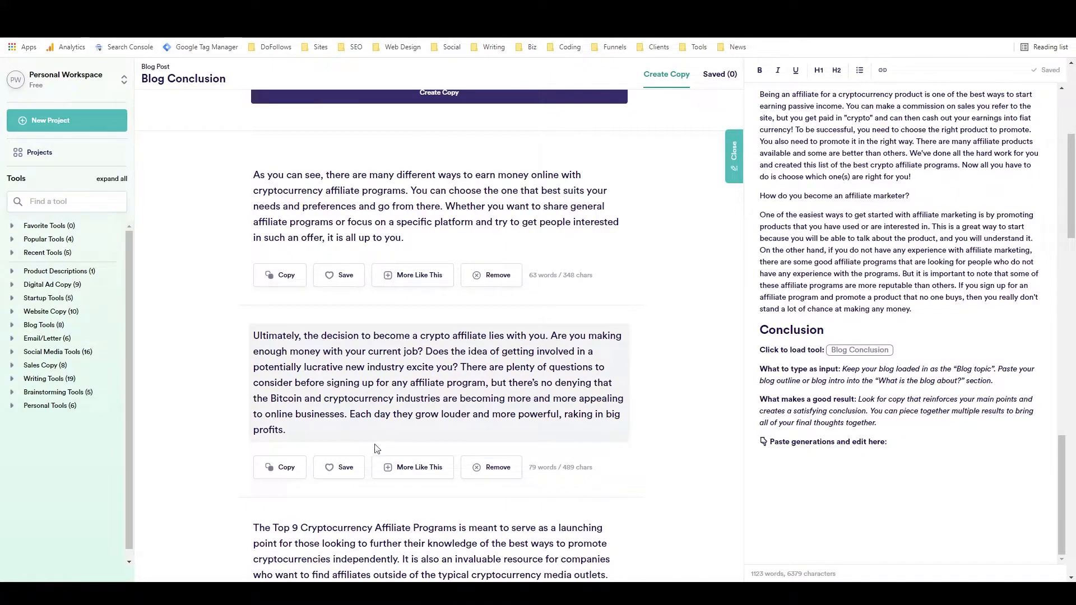
{"action": "left_click", "coordinate": [283, 468]}
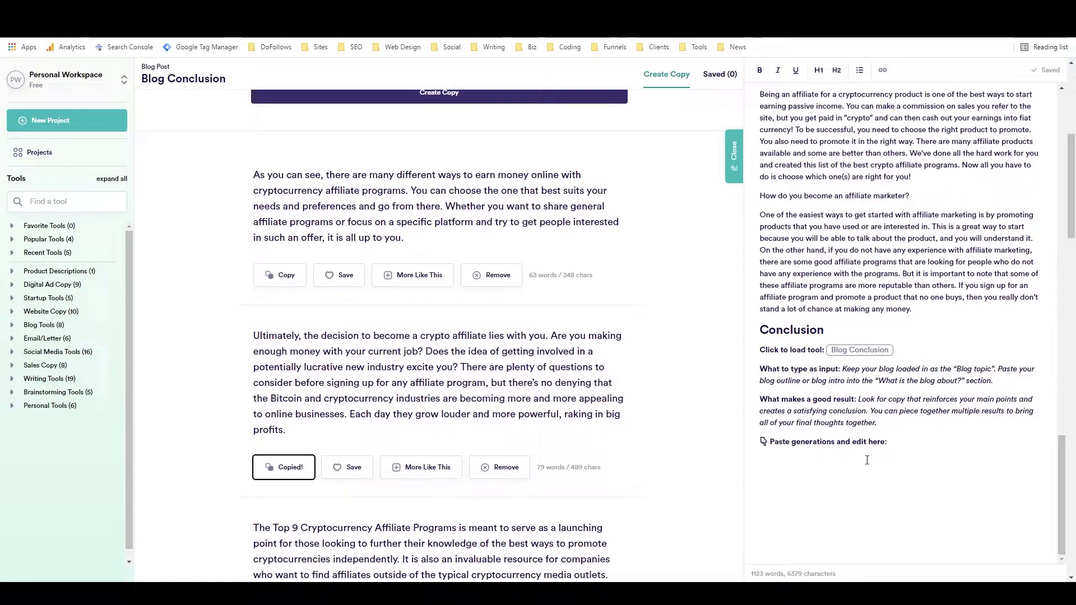
{"action": "left_click", "coordinate": [899, 450]}
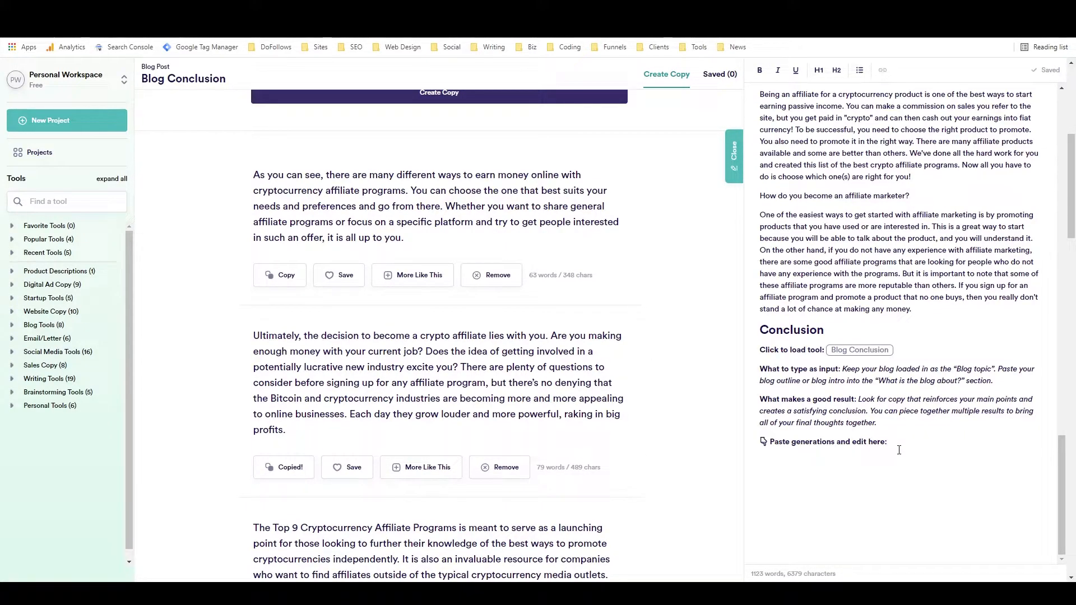
{"action": "key", "text": "ctrl+v"}
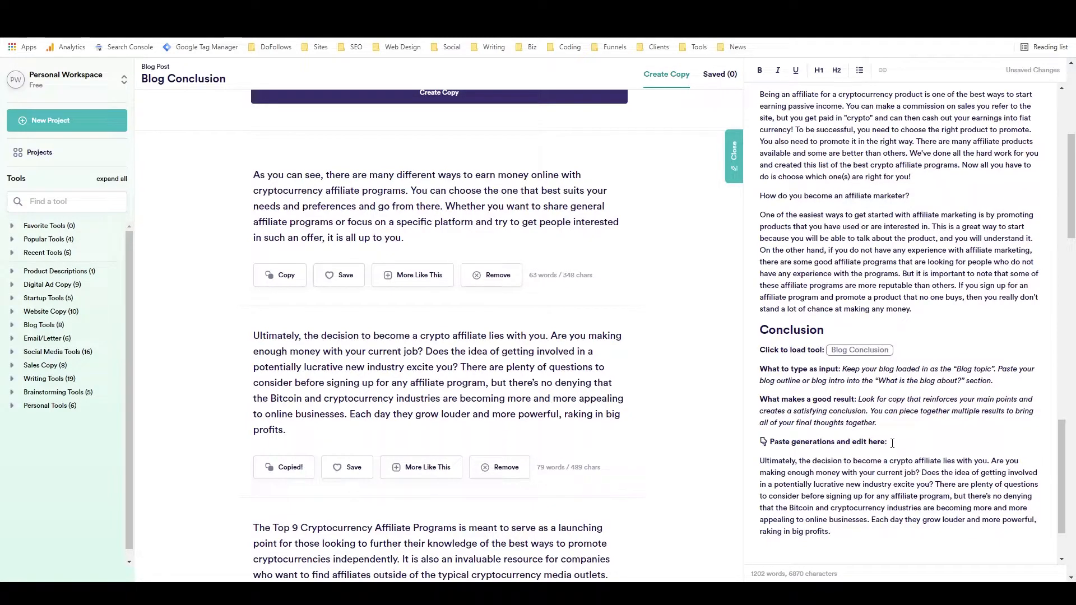
- Look over the remaining conclusion options and the assembled blog document, from the conclusion back to the instructions, title and outline
{"action": "scroll", "coordinate": [892, 442], "scroll_direction": "down", "scroll_amount": 2}
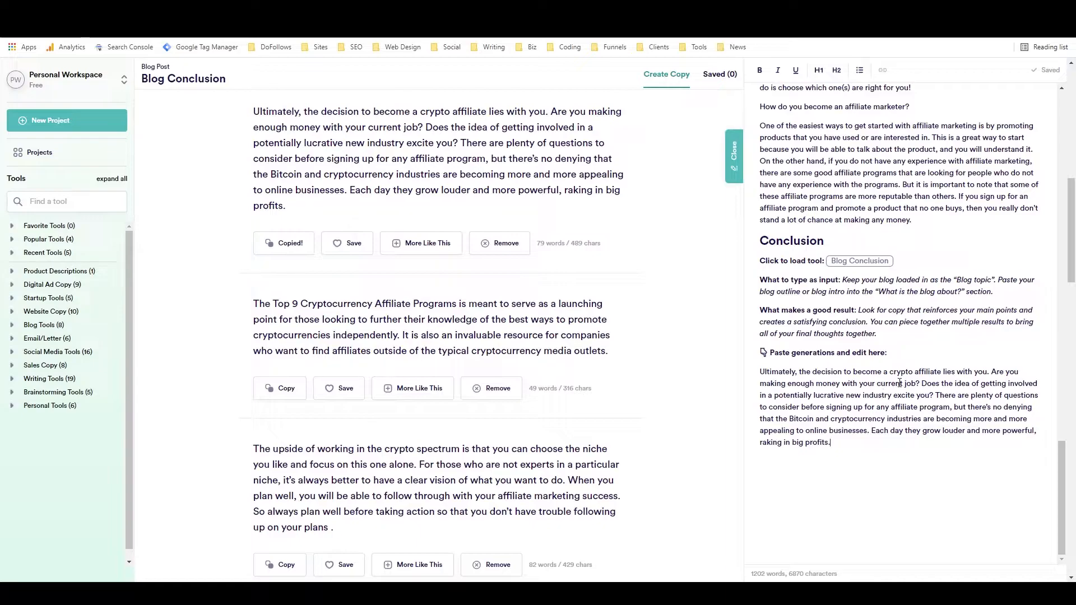
{"action": "scroll", "coordinate": [899, 383], "scroll_direction": "up", "scroll_amount": 8}
{"action": "scroll", "coordinate": [899, 385], "scroll_direction": "up", "scroll_amount": 9}
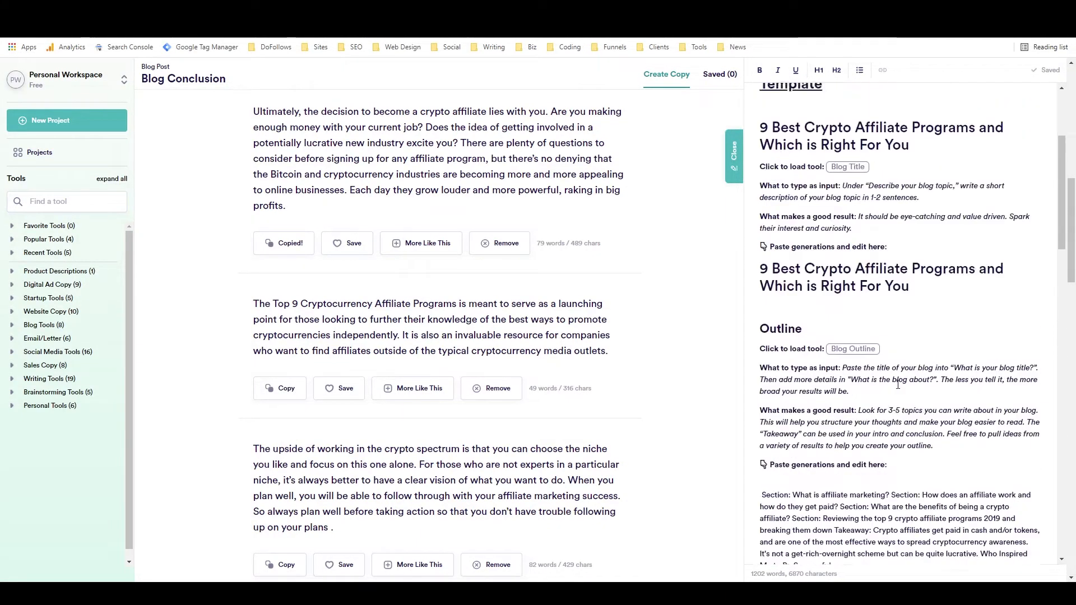
{"action": "scroll", "coordinate": [542, 375], "scroll_direction": "up", "scroll_amount": 8}
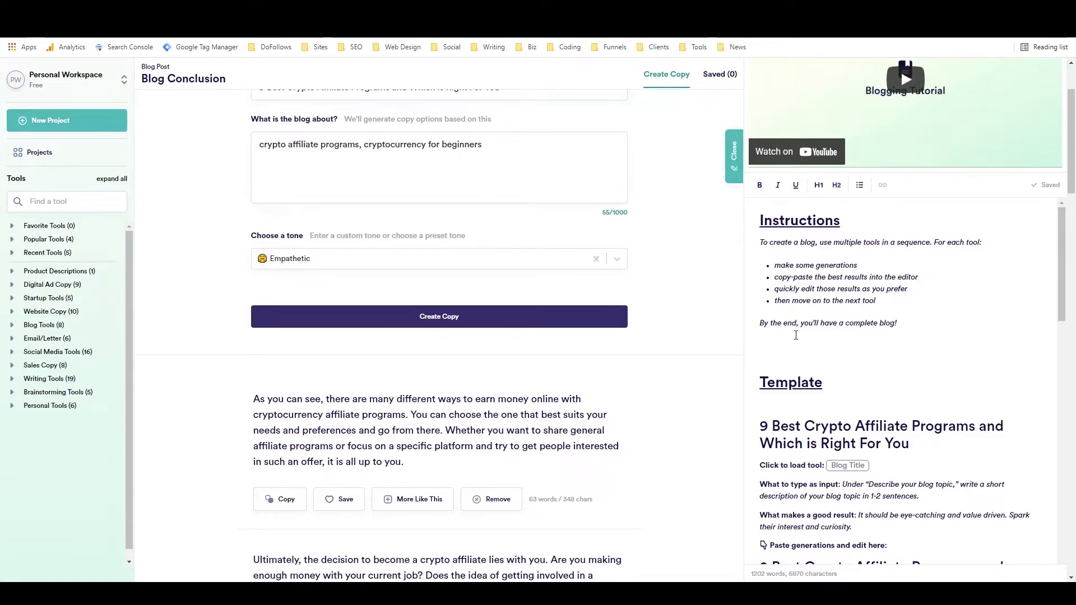
{"action": "scroll", "coordinate": [852, 359], "scroll_direction": "down", "scroll_amount": 6}
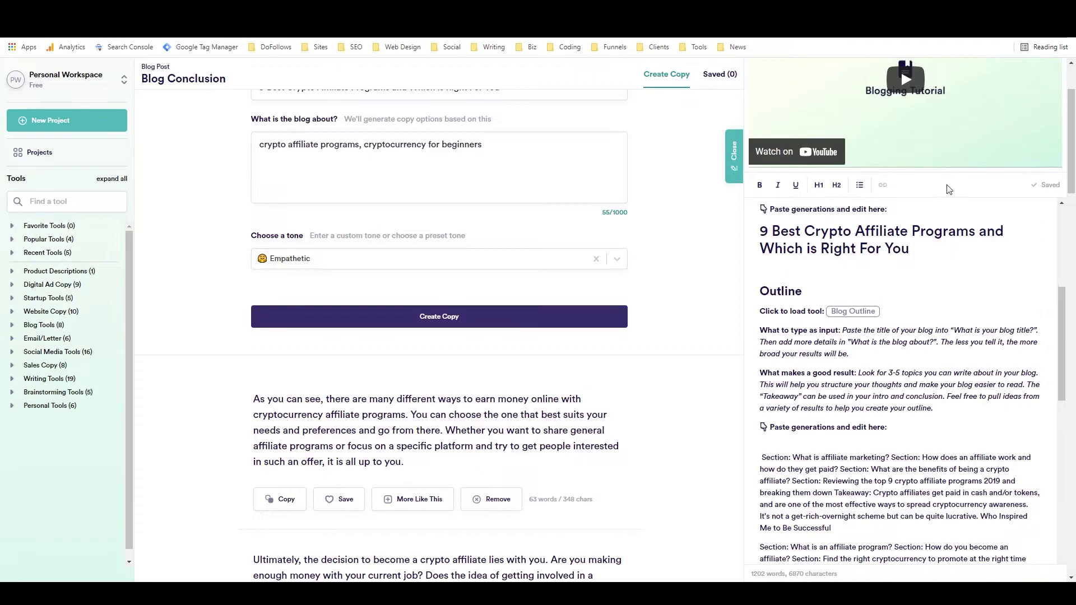
{"action": "scroll", "coordinate": [775, 229], "scroll_direction": "up", "scroll_amount": 3}
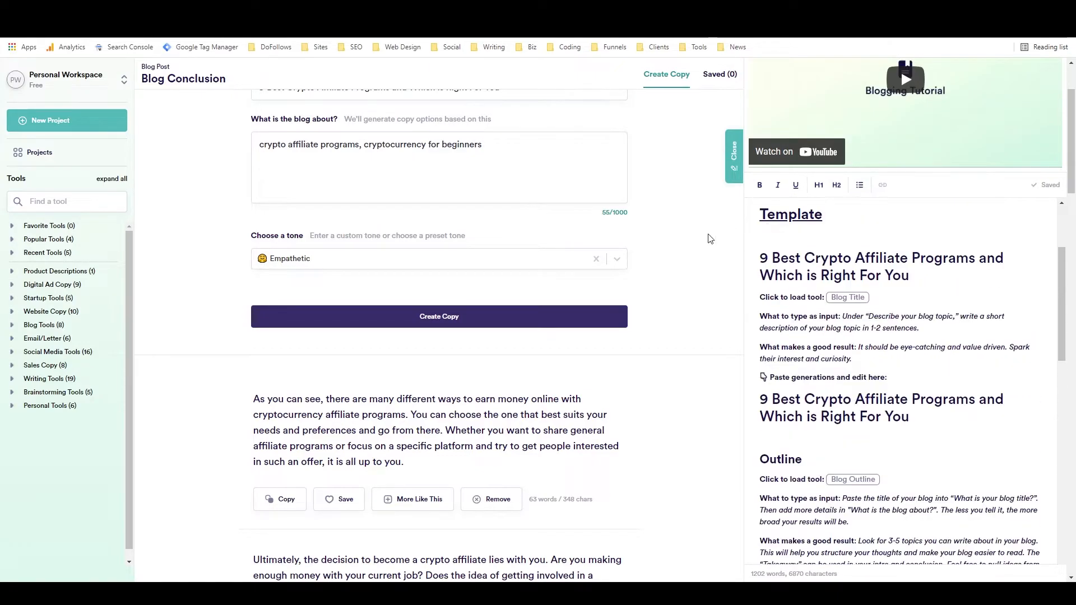
- Play the embedded "How to Write A Blog with Copy.ai" tutorial video with the sound muted and skip ahead through it
{"action": "scroll", "coordinate": [717, 233], "scroll_direction": "up", "scroll_amount": 2}
{"action": "left_click", "coordinate": [909, 195]}
{"action": "left_click", "coordinate": [791, 270]}
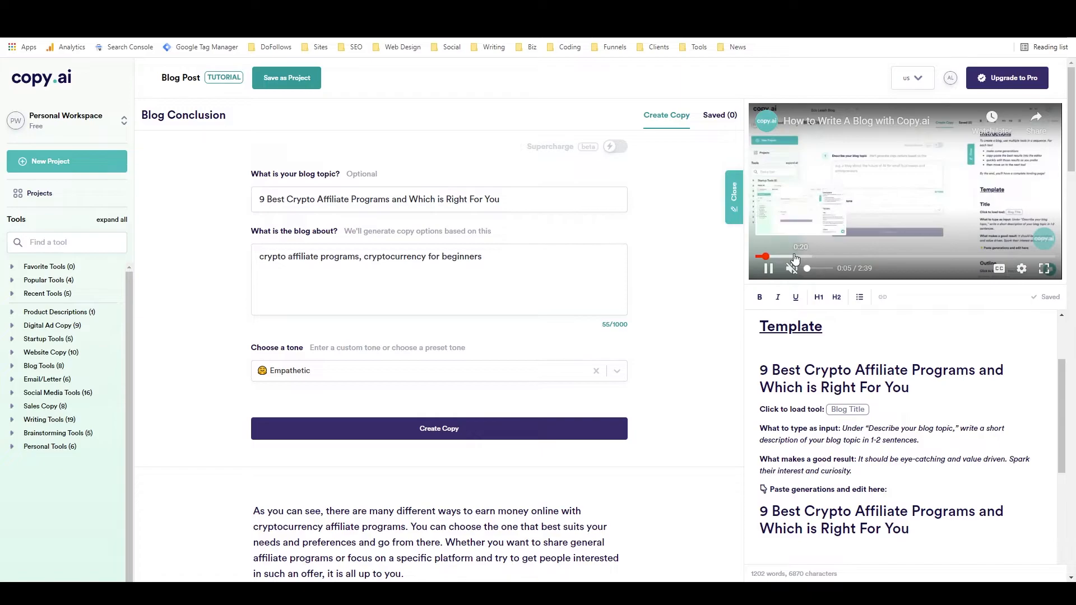
{"action": "left_click", "coordinate": [861, 256]}
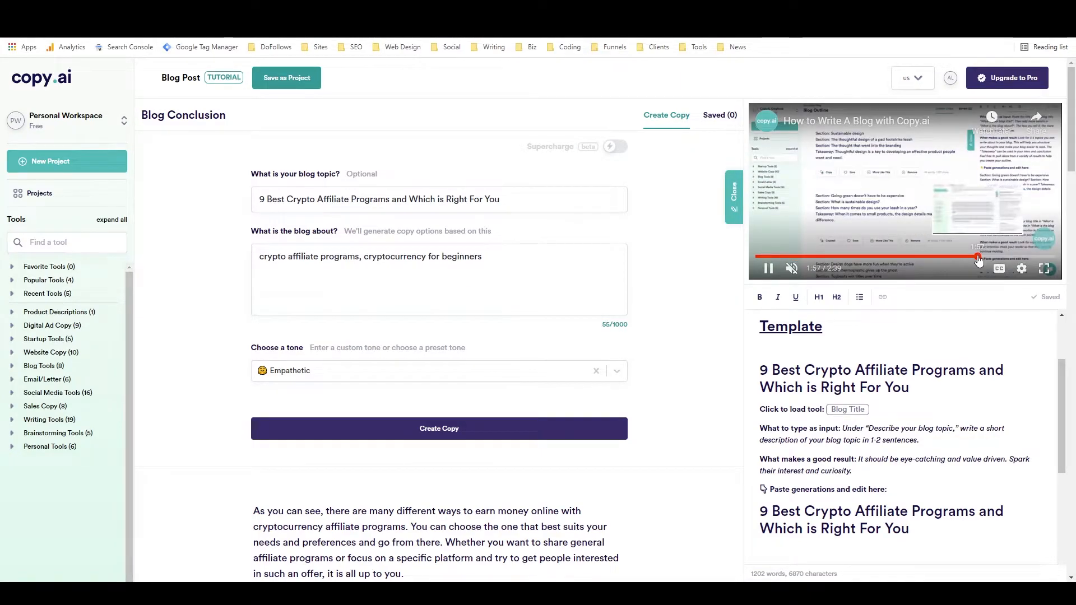
- Skip through the rest of the embedded tutorial video to its end and look over the top of the blog document
{"action": "left_click", "coordinate": [978, 256]}
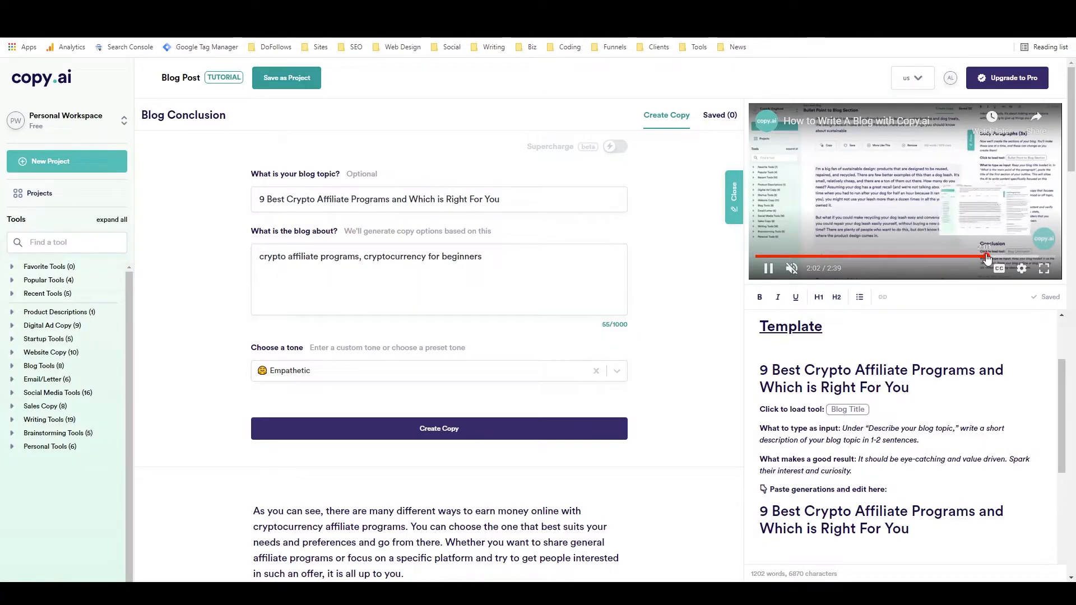
{"action": "left_click", "coordinate": [1002, 257]}
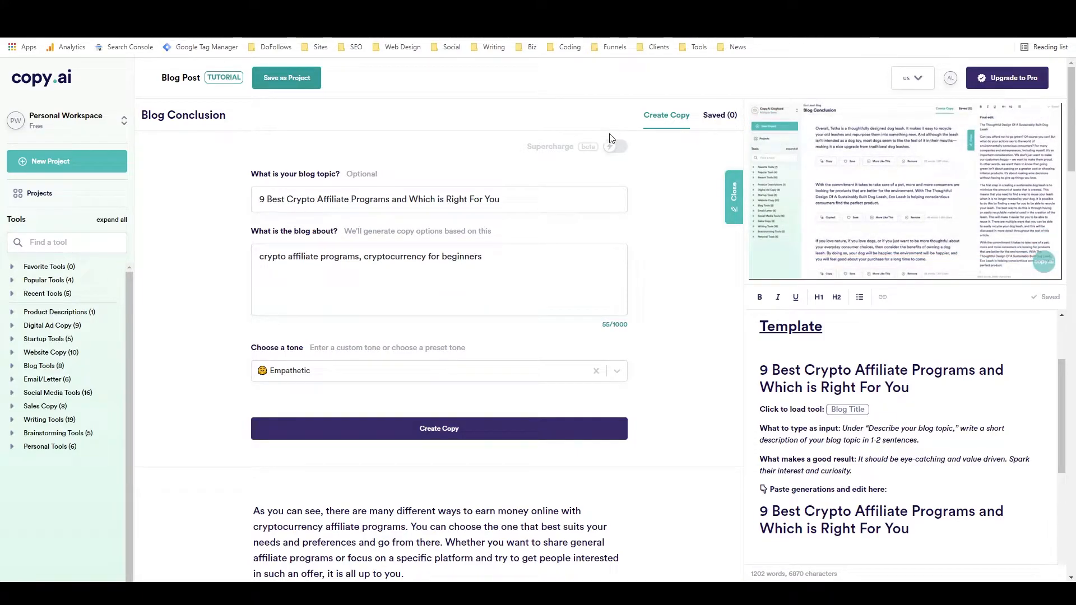
{"action": "mouse_move", "coordinate": [894, 158]}
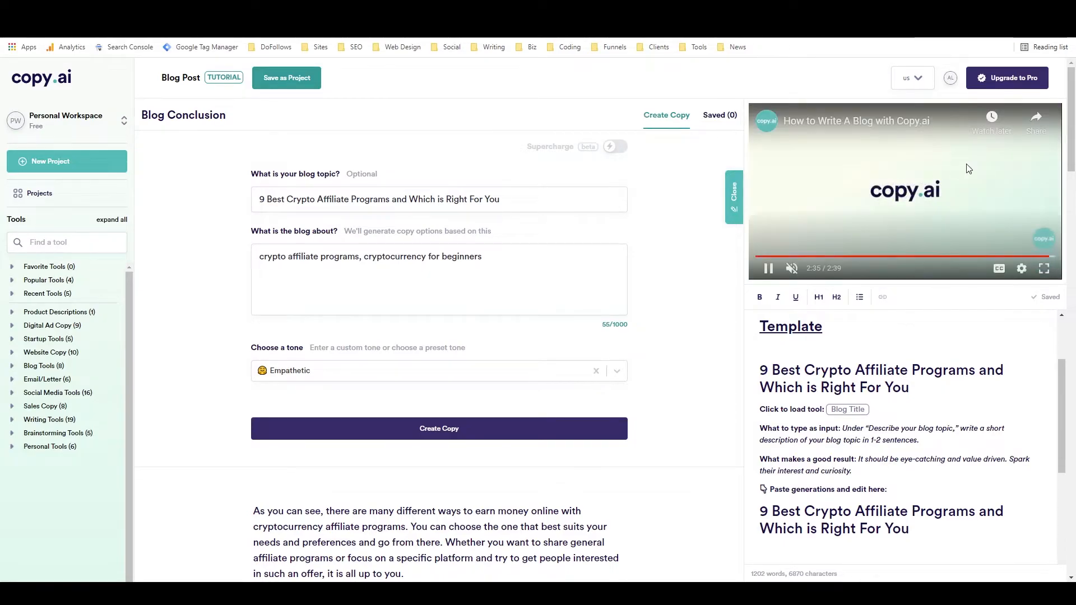
{"action": "left_click", "coordinate": [1040, 256]}
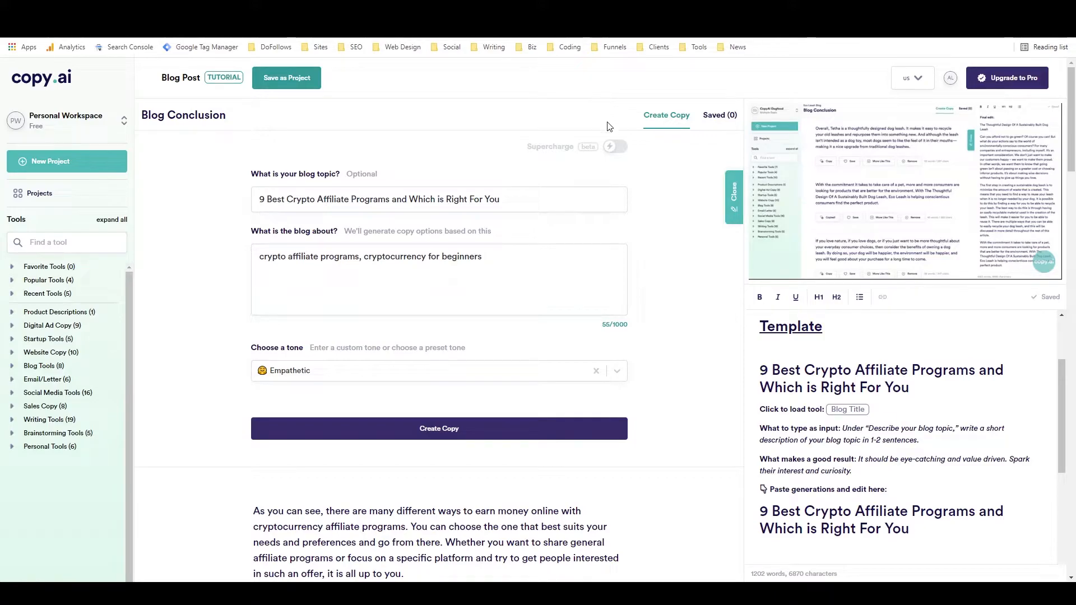
{"action": "scroll", "coordinate": [775, 286], "scroll_direction": "down", "scroll_amount": 1}
{"action": "scroll", "coordinate": [774, 287], "scroll_direction": "down", "scroll_amount": 4}
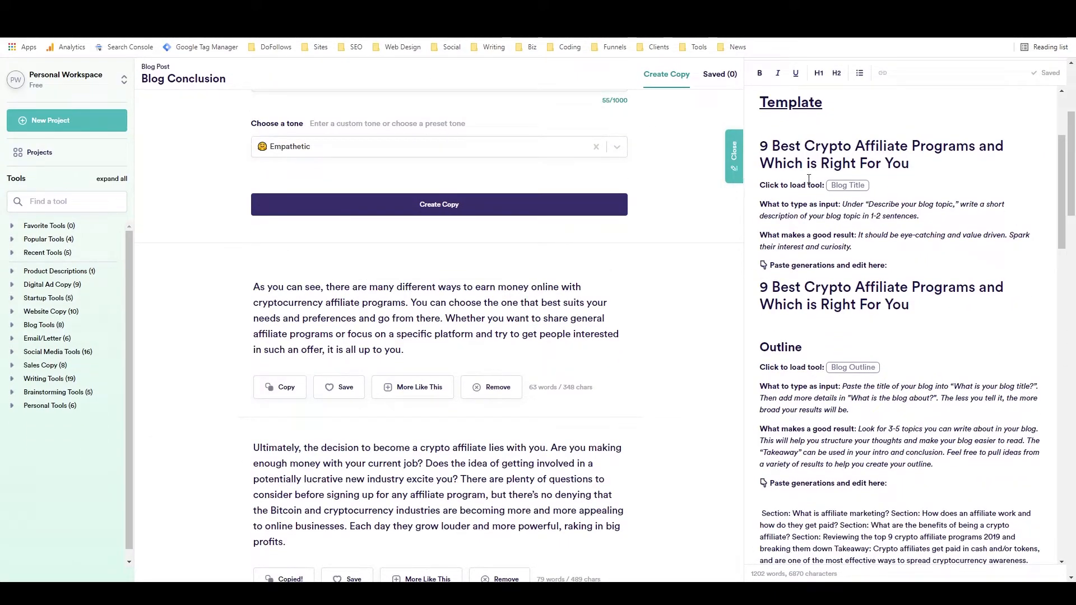
{"action": "scroll", "coordinate": [831, 242], "scroll_direction": "up", "scroll_amount": 3}
{"action": "scroll", "coordinate": [831, 241], "scroll_direction": "up", "scroll_amount": 3}
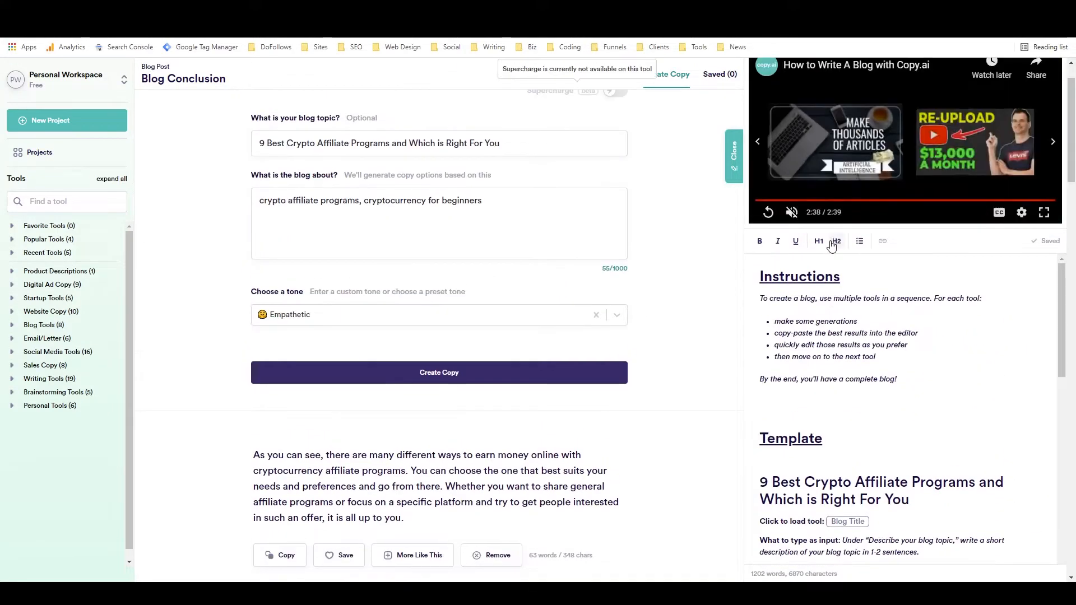
- Delete the Conclusion heading and its template instructions above the generated conclusion paragraph
{"action": "scroll", "coordinate": [835, 246], "scroll_direction": "down", "scroll_amount": 5}
{"action": "scroll", "coordinate": [836, 247], "scroll_direction": "down", "scroll_amount": 15}
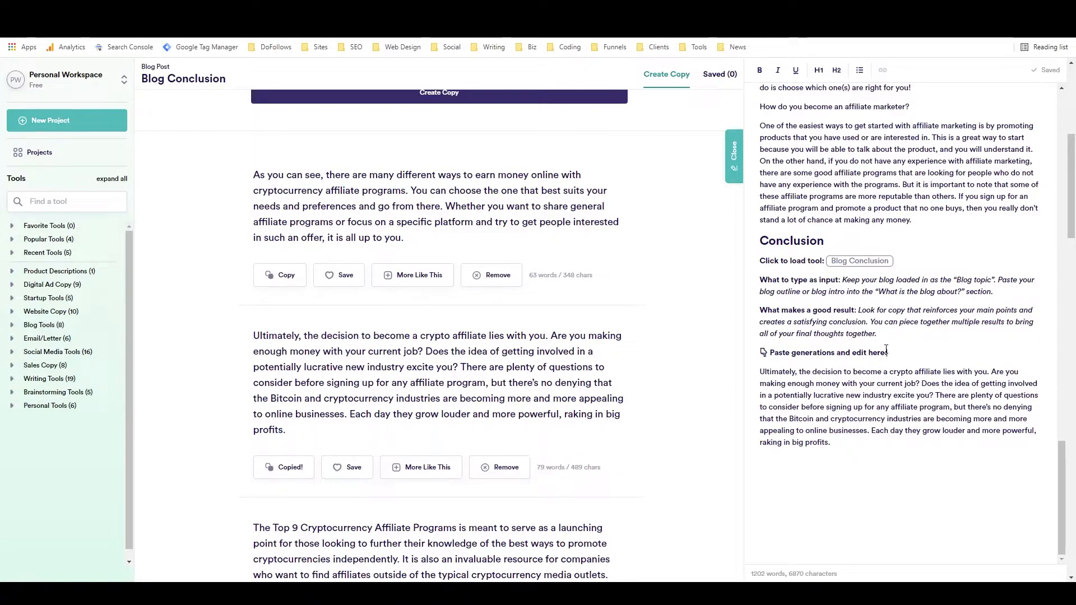
{"action": "left_click_drag", "start_coordinate": [890, 352], "coordinate": [745, 250]}
{"action": "key", "text": "BackSpace"}
- Delete the "Body Paragraphs (3x)" heading, its template instructions and the blank lines left before "What is affiliate marketing?"
{"action": "scroll", "coordinate": [806, 293], "scroll_direction": "up", "scroll_amount": 8}
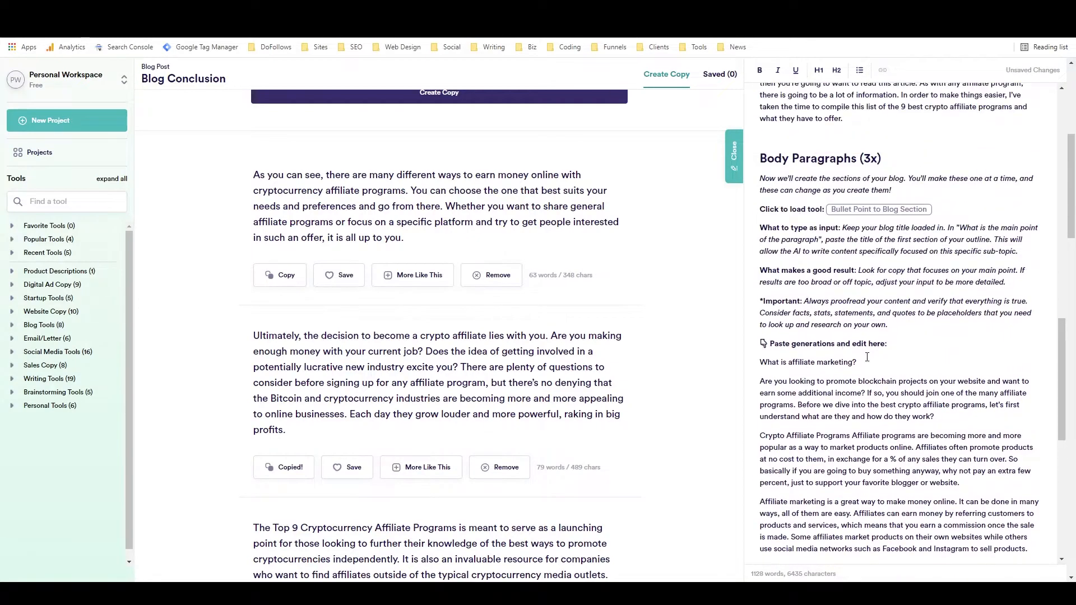
{"action": "left_click_drag", "start_coordinate": [891, 346], "coordinate": [732, 172]}
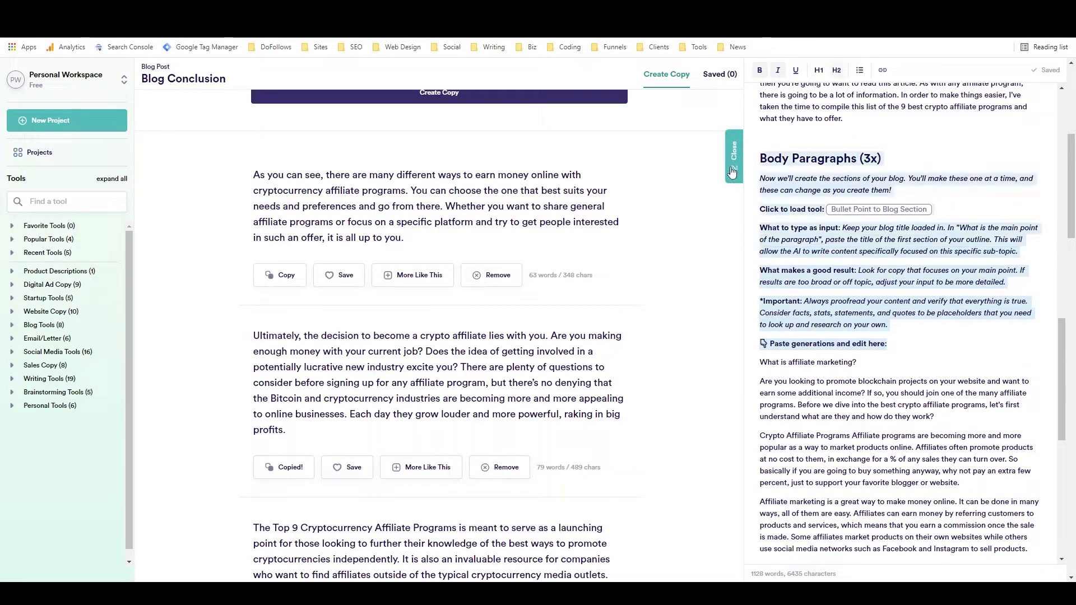
{"action": "key", "text": "BackSpace"}
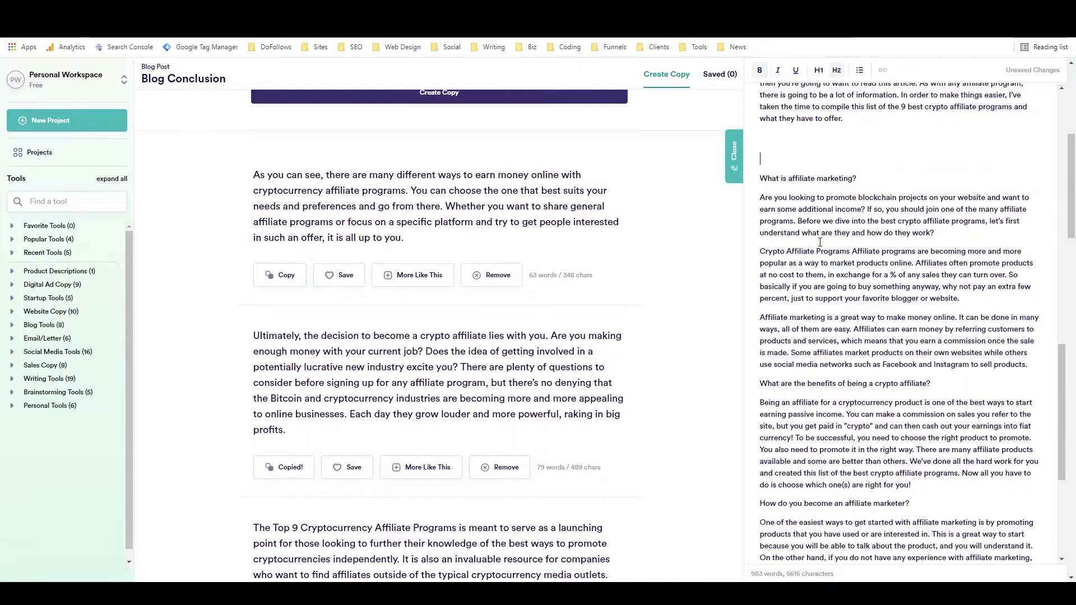
{"action": "scroll", "coordinate": [820, 242], "scroll_direction": "up", "scroll_amount": 2}
{"action": "left_click", "coordinate": [820, 242]}
{"action": "key", "text": "BackSpace"}
- Delete the Intro heading and its template instructions above the introduction paragraph
{"action": "scroll", "coordinate": [857, 258], "scroll_direction": "up", "scroll_amount": 2}
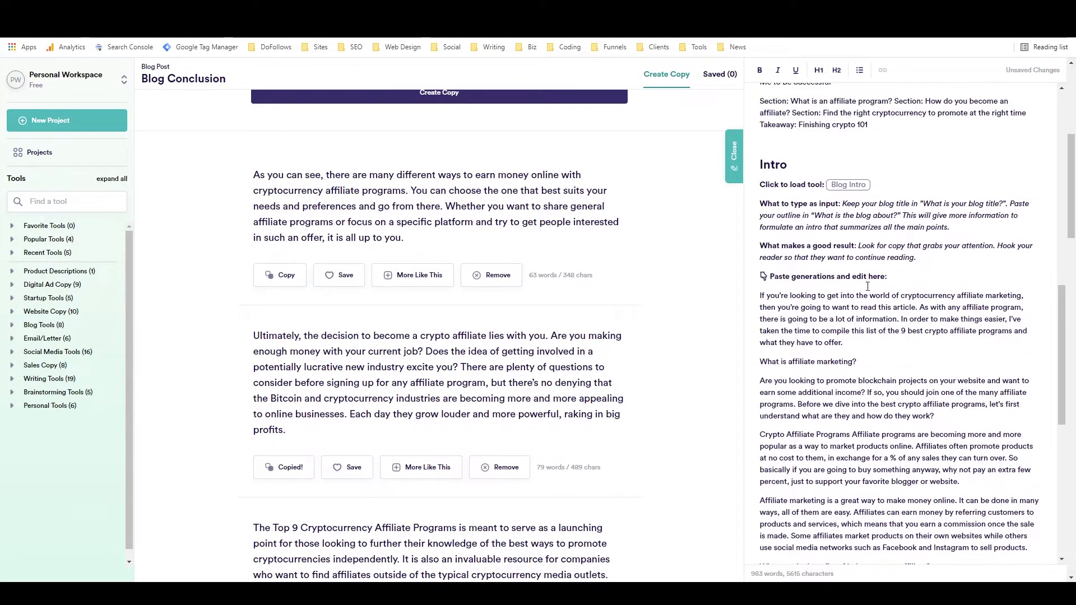
{"action": "left_click_drag", "start_coordinate": [893, 276], "coordinate": [741, 171]}
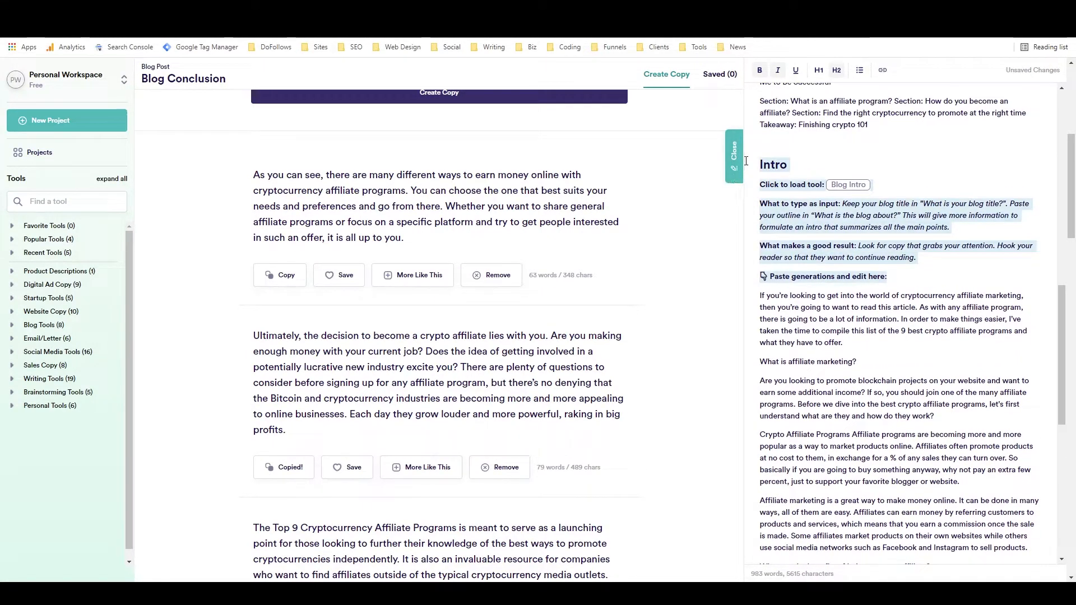
{"action": "key", "text": "BackSpace"}
- Remove the outline text and the remaining template instructions so the document starts with the blog title followed by the introduction
{"action": "scroll", "coordinate": [779, 202], "scroll_direction": "down", "scroll_amount": 1}
{"action": "scroll", "coordinate": [779, 203], "scroll_direction": "up", "scroll_amount": 5}
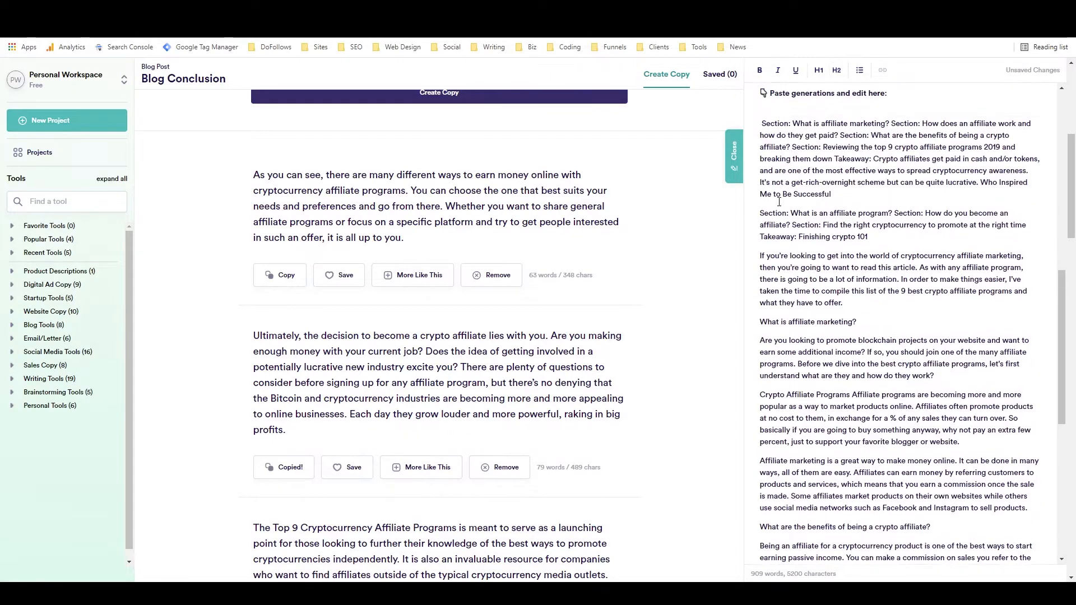
{"action": "left_click_drag", "start_coordinate": [897, 205], "coordinate": [766, 249]}
{"action": "scroll", "coordinate": [785, 224], "scroll_direction": "up", "scroll_amount": 2}
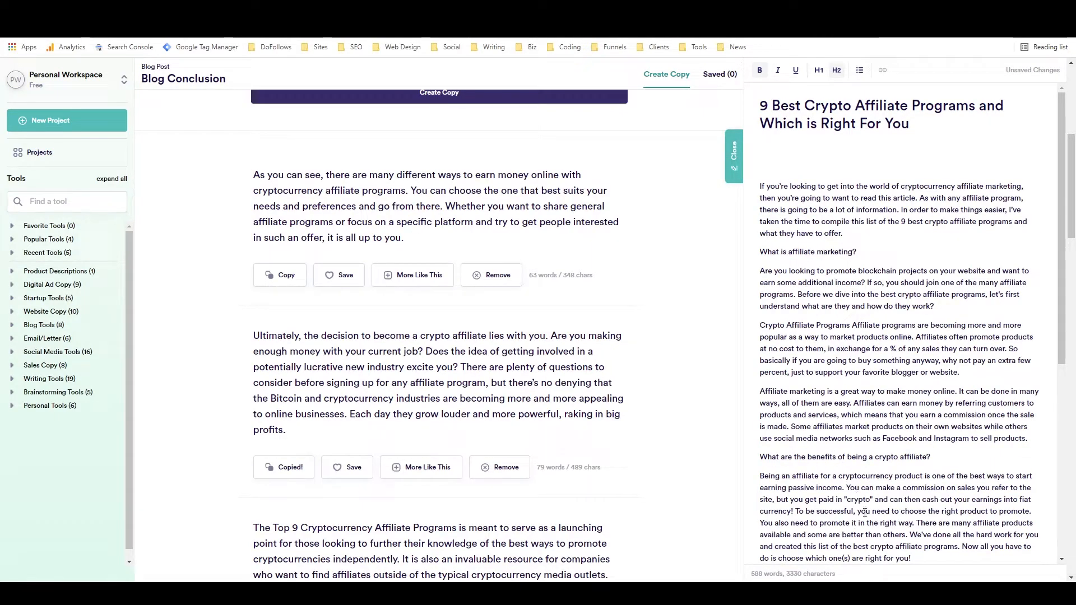
{"action": "left_click_drag", "start_coordinate": [754, 576], "coordinate": [769, 581]}
{"action": "left_click", "coordinate": [839, 488]}
{"action": "scroll", "coordinate": [896, 474], "scroll_direction": "up", "scroll_amount": 9}
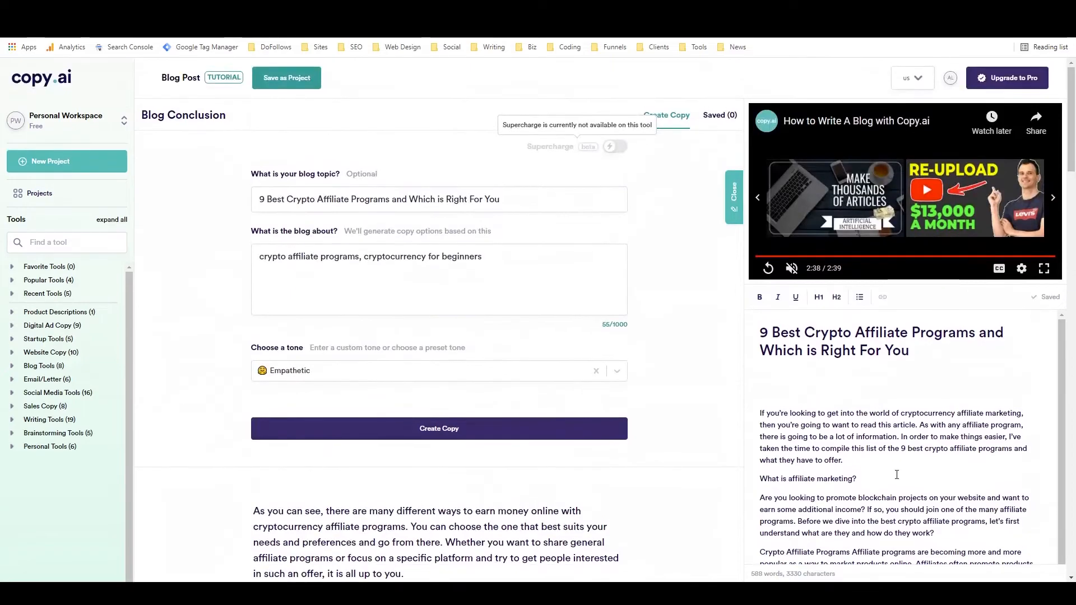
- Paste the cleaned-up outline, with its Outline heading and separate section lines, between the blog title and the introduction
{"action": "left_click", "coordinate": [807, 385]}
{"action": "key", "text": "ctrl+v"}
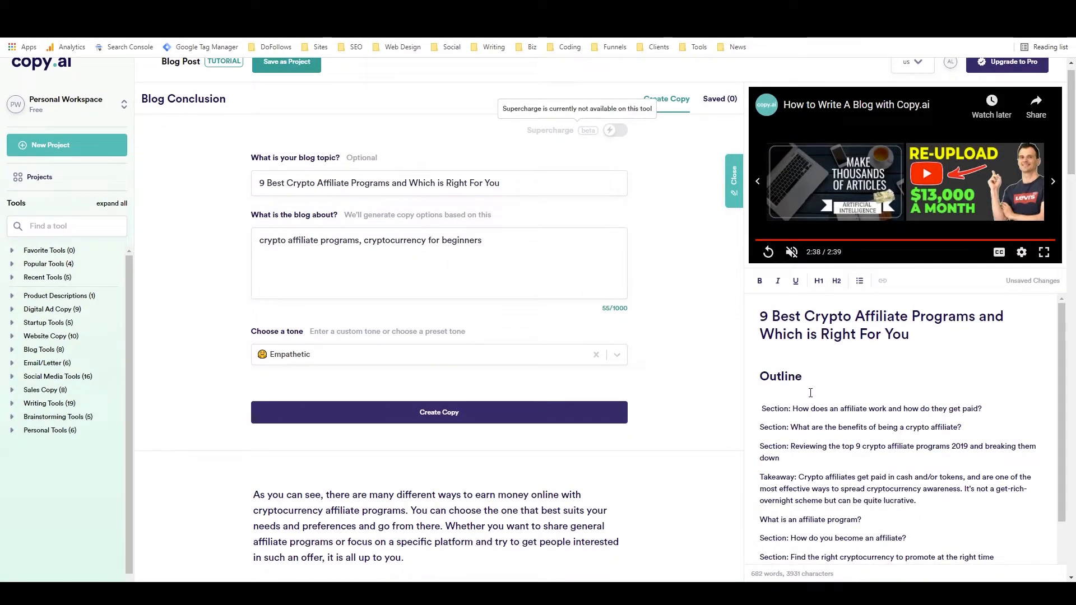
{"action": "scroll", "coordinate": [812, 342], "scroll_direction": "up", "scroll_amount": 1}
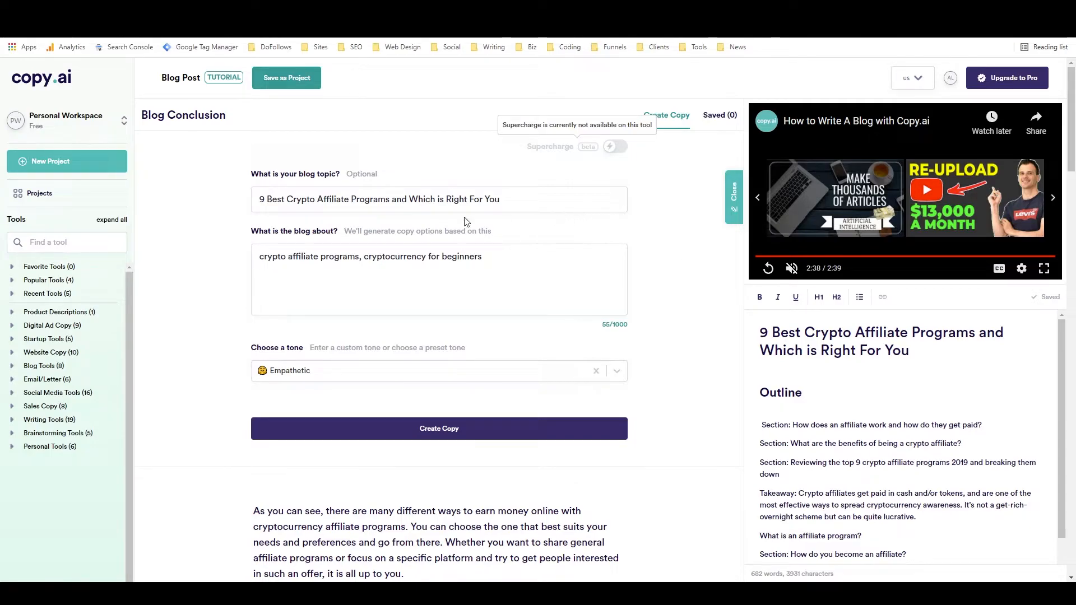
- Save the blog post as a project and return to the dashboard
{"action": "left_click", "coordinate": [47, 74]}
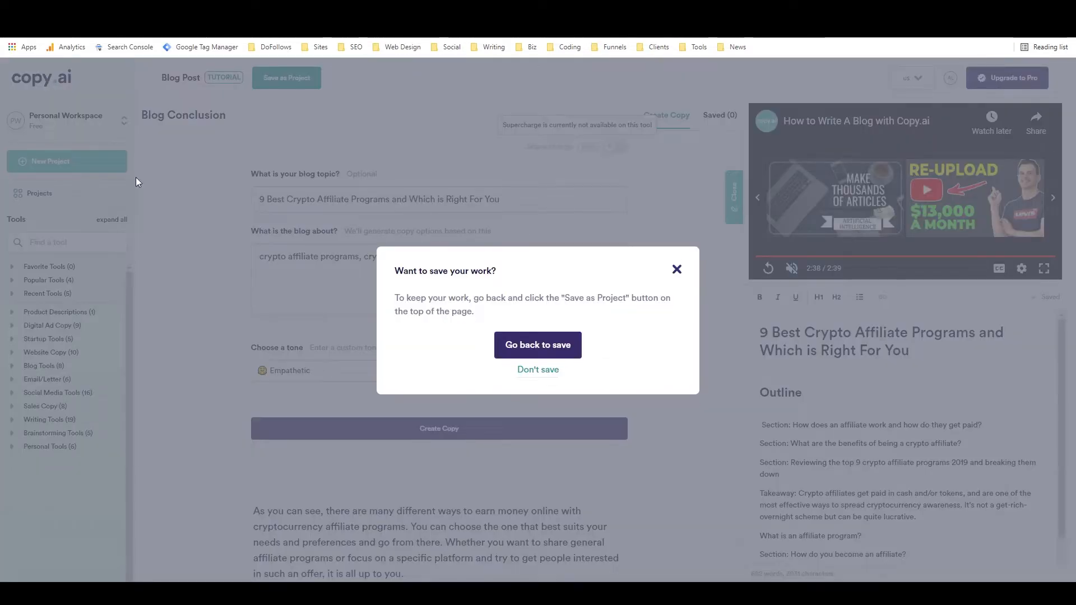
{"action": "left_click", "coordinate": [542, 352]}
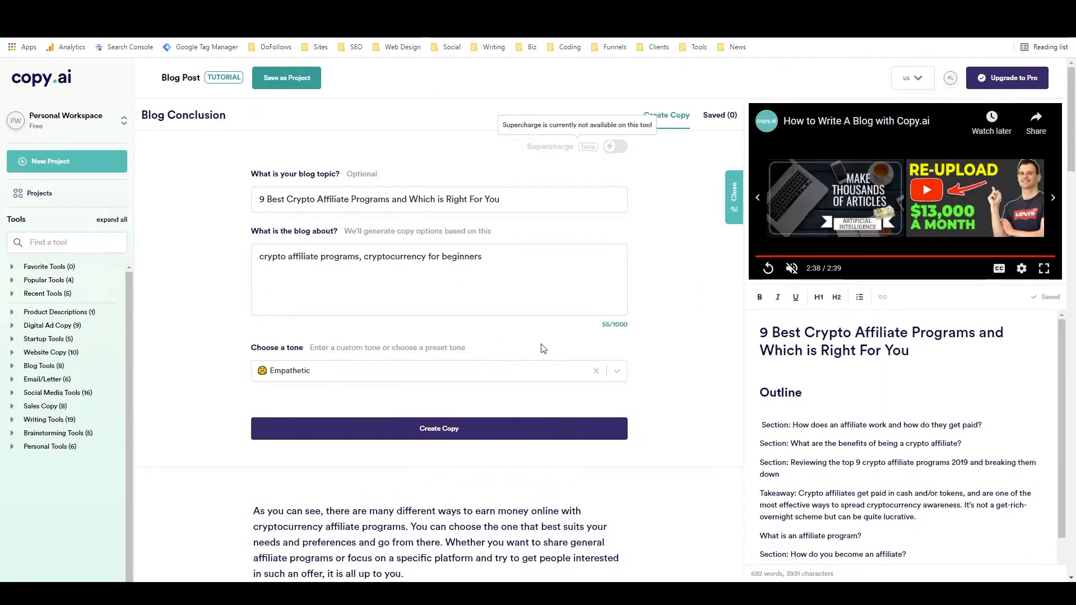
{"action": "left_click", "coordinate": [282, 80]}
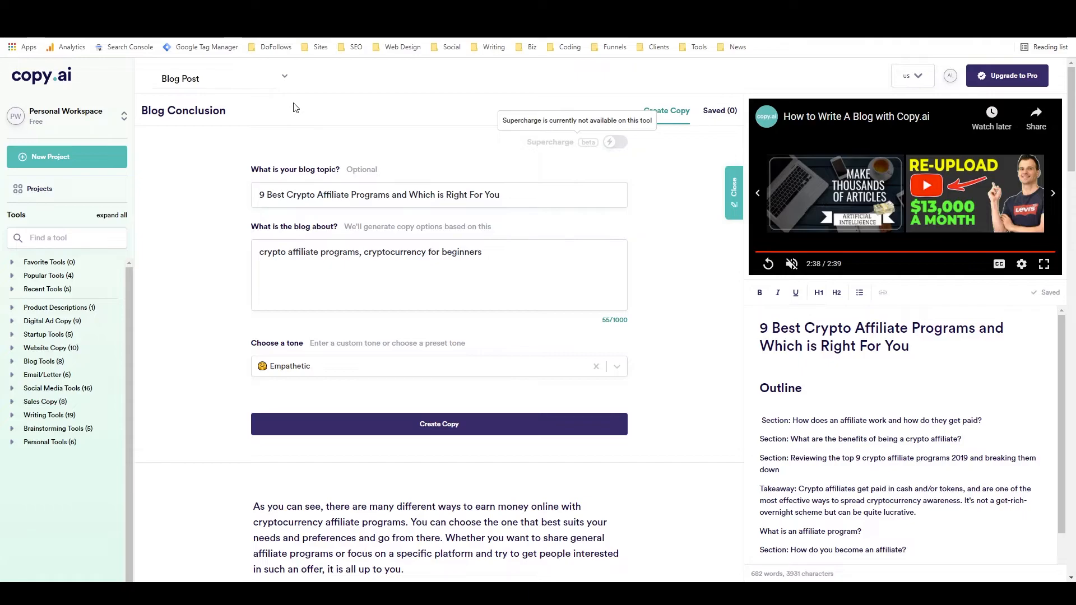
{"action": "left_click", "coordinate": [62, 81]}
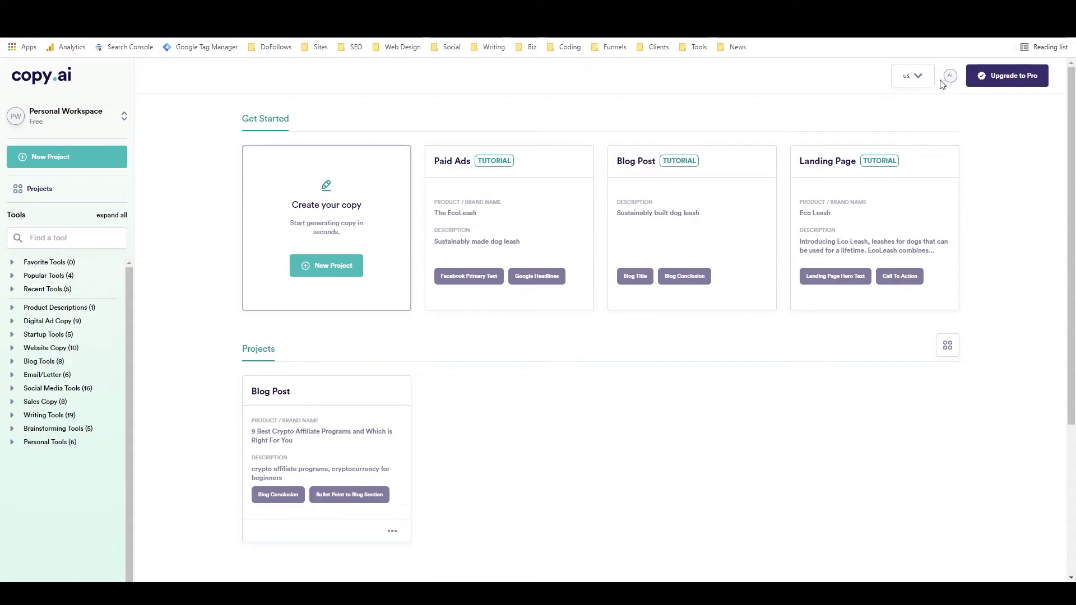
- Open the workspace's subscription page, review the remaining credits and the upgrade plans, and return to the dashboard
{"action": "left_click", "coordinate": [122, 122]}
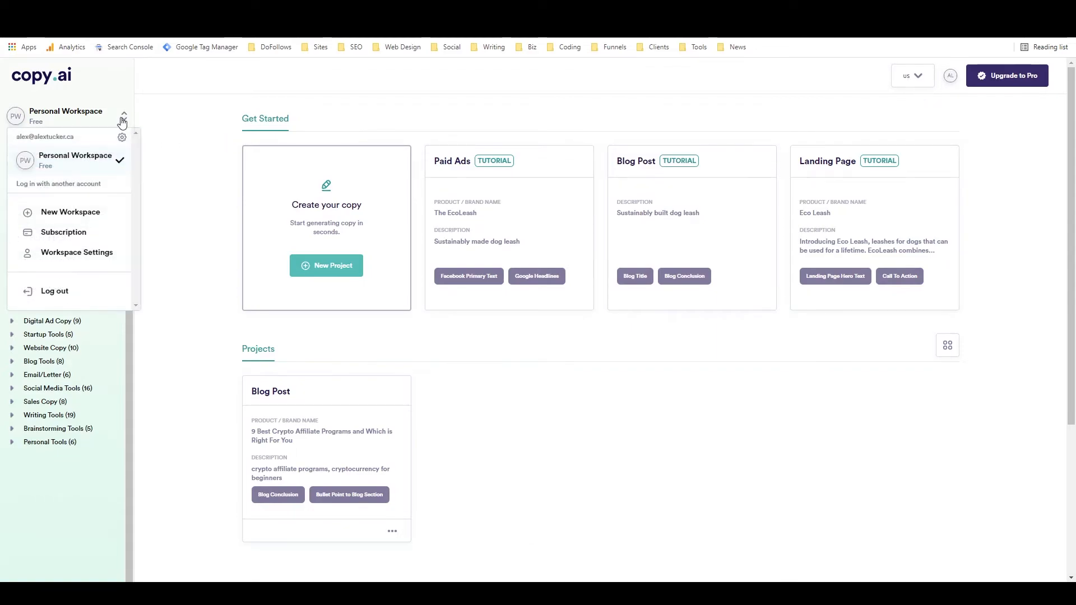
{"action": "left_click", "coordinate": [72, 235]}
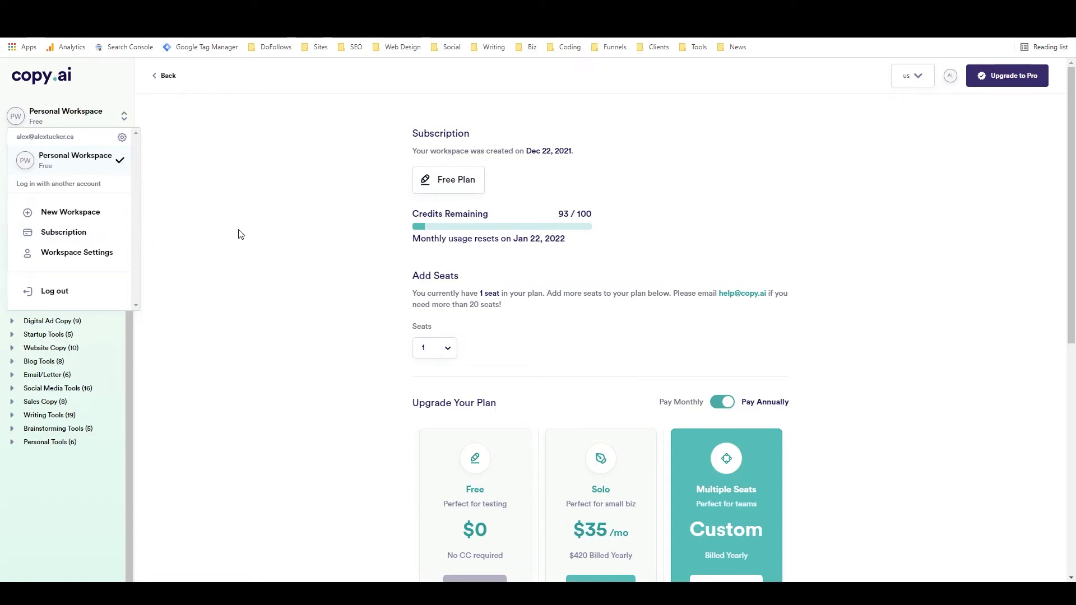
{"action": "scroll", "coordinate": [277, 221], "scroll_direction": "down", "scroll_amount": 3}
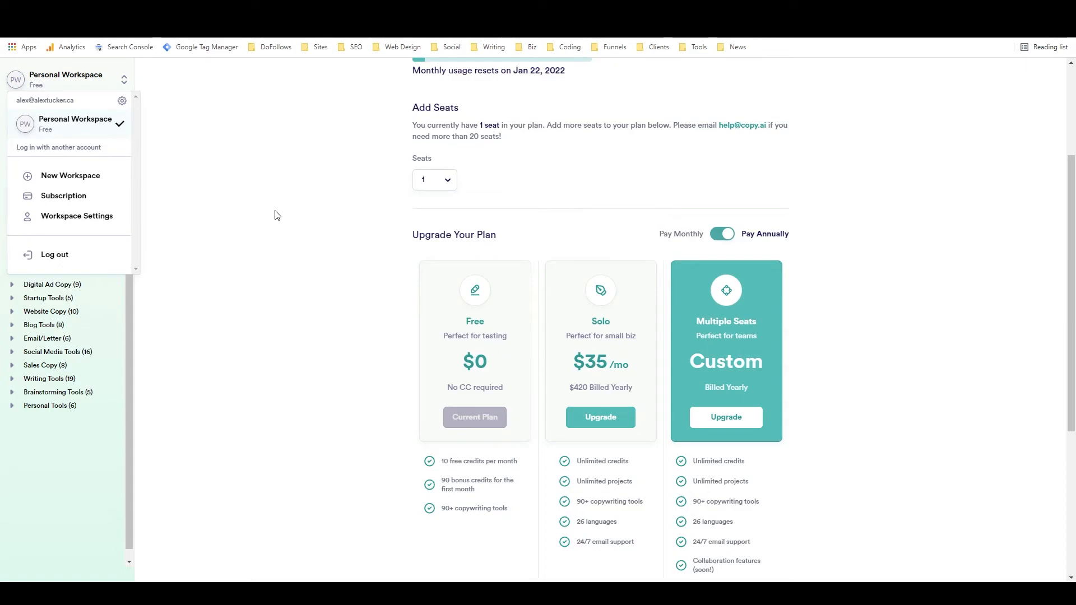
{"action": "scroll", "coordinate": [275, 215], "scroll_direction": "up", "scroll_amount": 3}
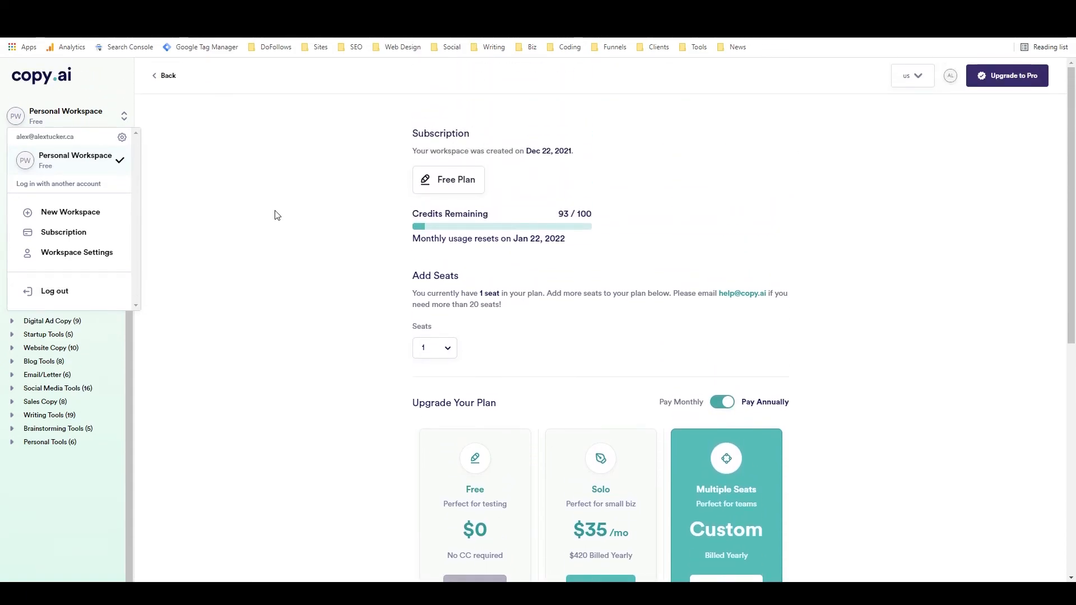
{"action": "scroll", "coordinate": [273, 214], "scroll_direction": "down", "scroll_amount": 2}
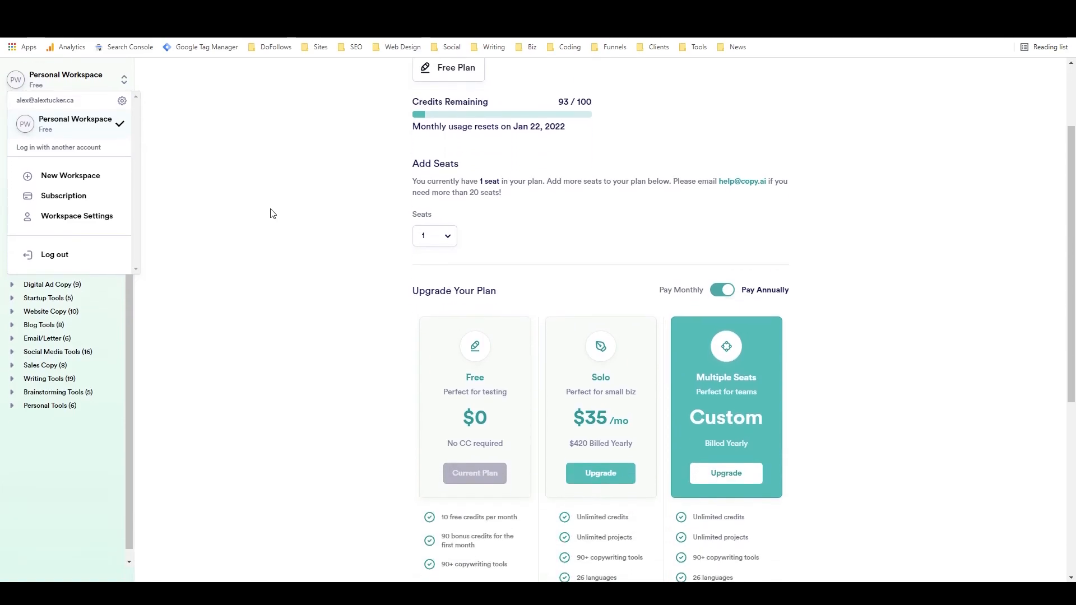
{"action": "scroll", "coordinate": [273, 214], "scroll_direction": "up", "scroll_amount": 2}
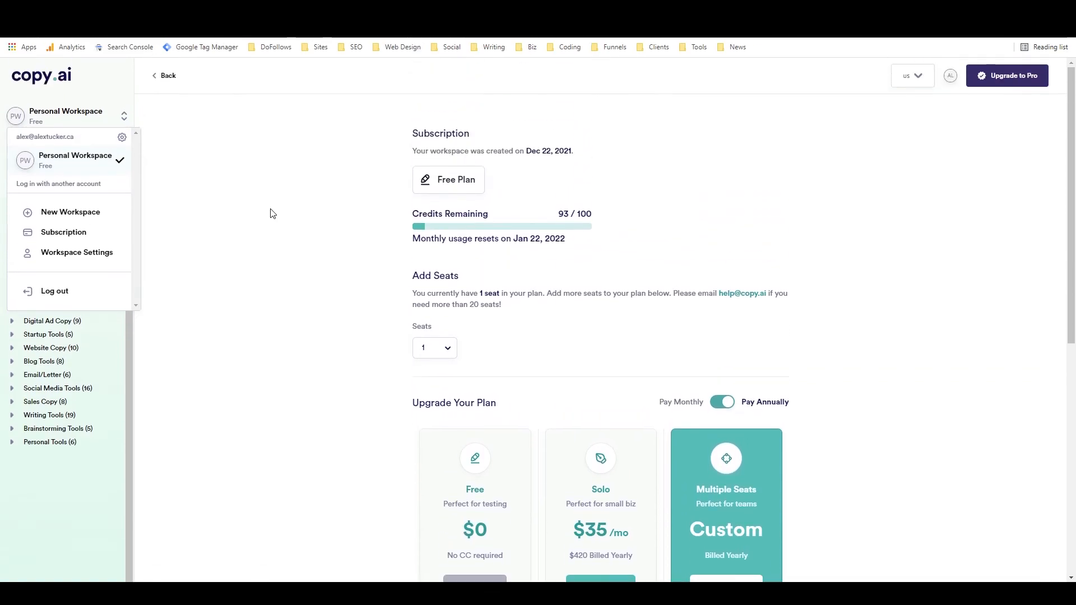
{"action": "left_click", "coordinate": [49, 79]}
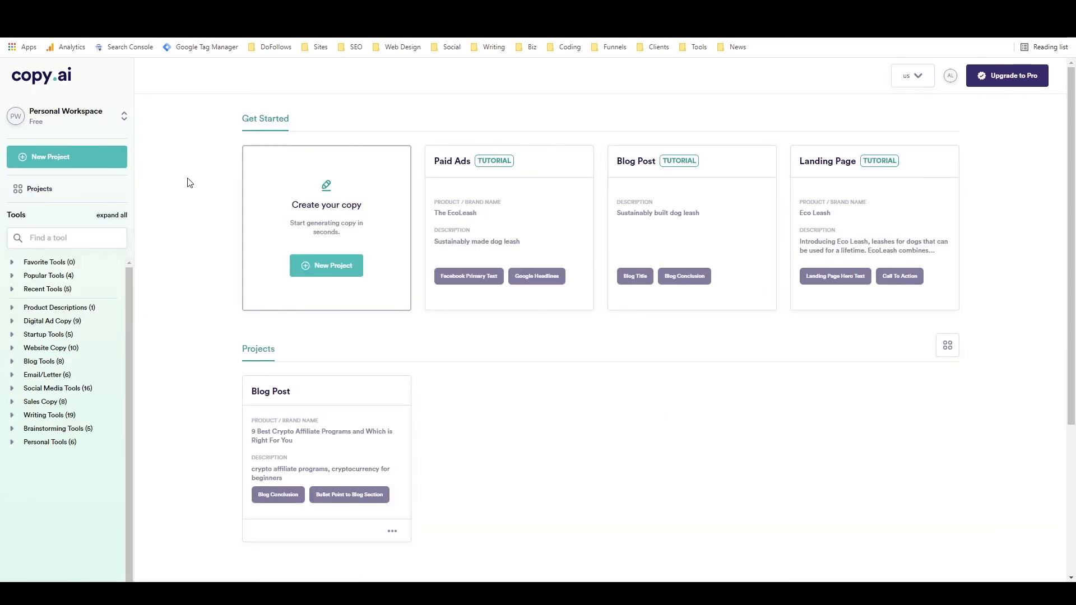